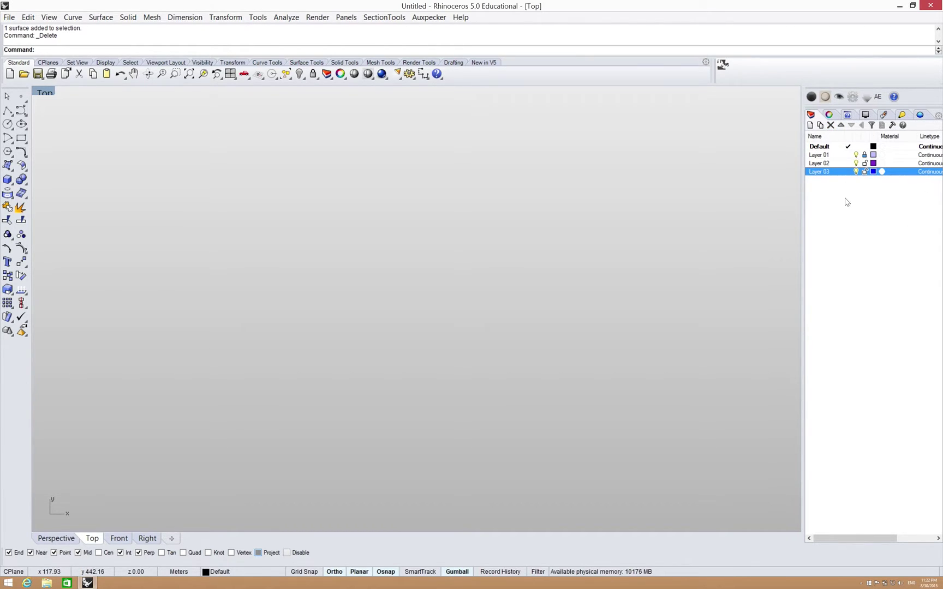
{"action": "left_click", "coordinate": [812, 115]}
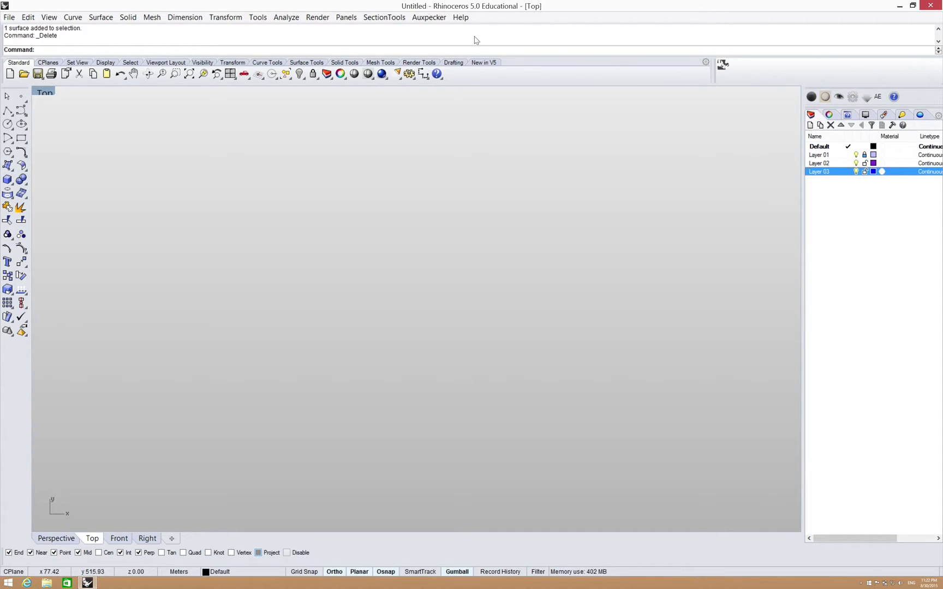
{"action": "left_click", "coordinate": [347, 17]}
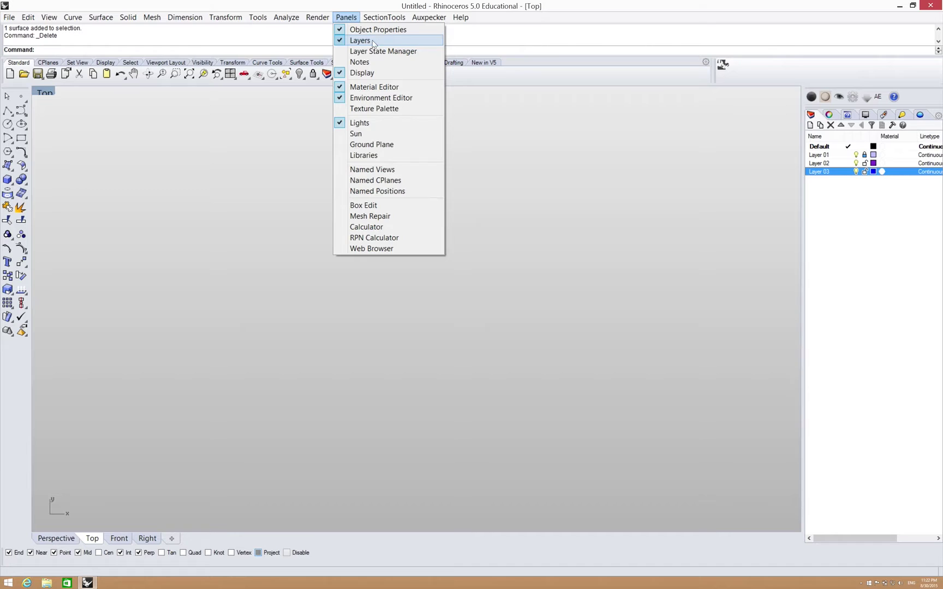
{"action": "left_click", "coordinate": [835, 166]}
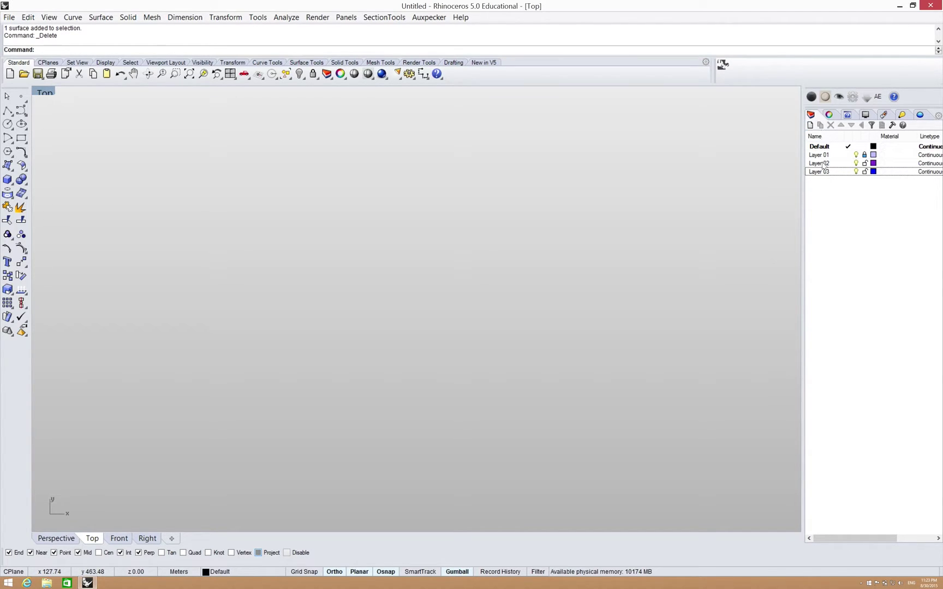
- Add a sublayer named sublayer under the Default layer, and delete it again
{"action": "left_click", "coordinate": [820, 148]}
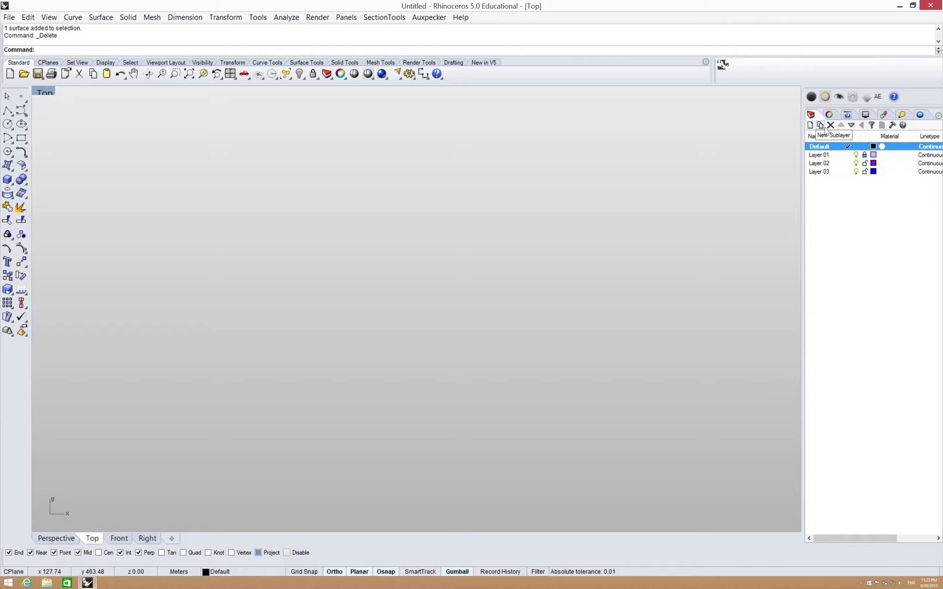
{"action": "left_click", "coordinate": [821, 125]}
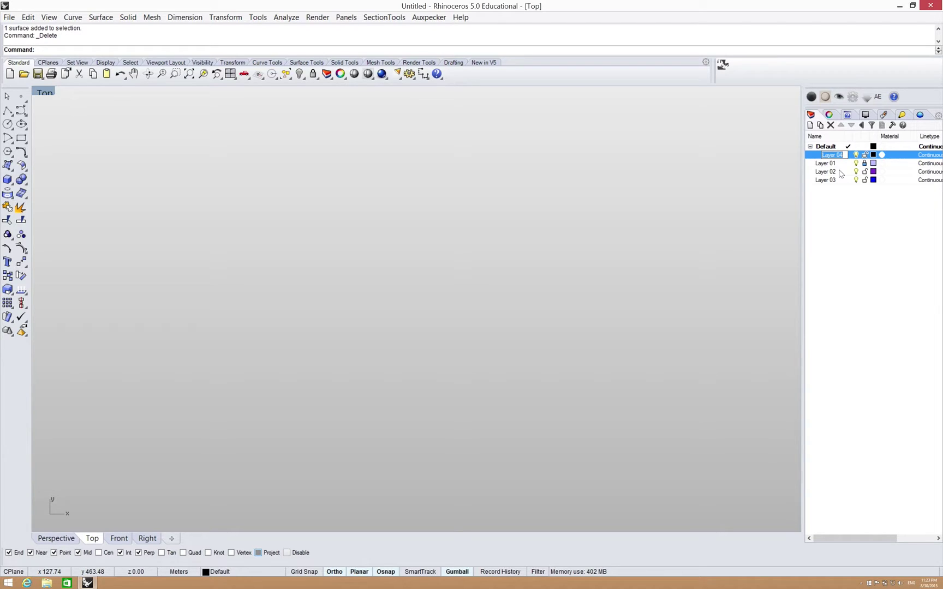
{"action": "type", "text": "sublayer"}
{"action": "key", "text": "Return"}
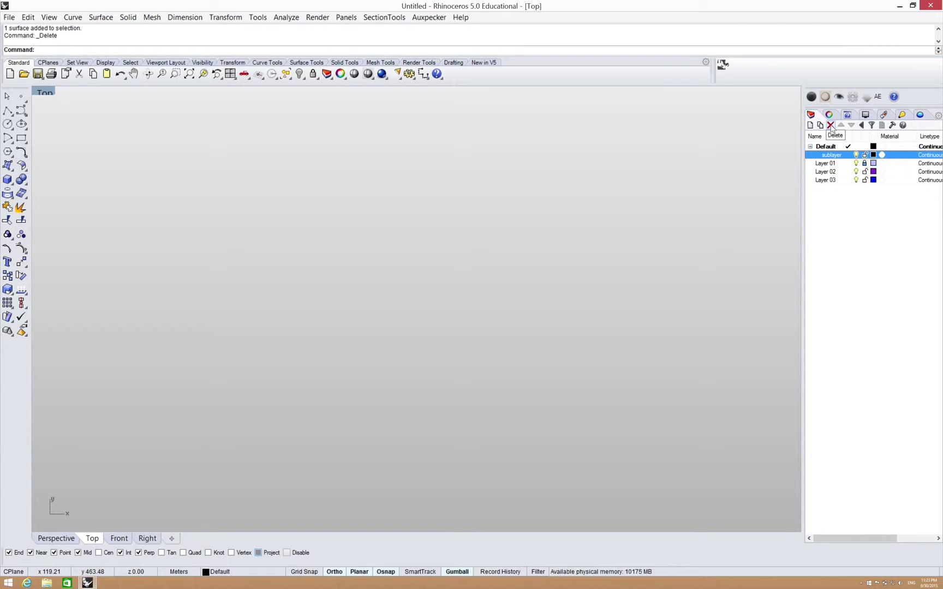
{"action": "left_click", "coordinate": [830, 126]}
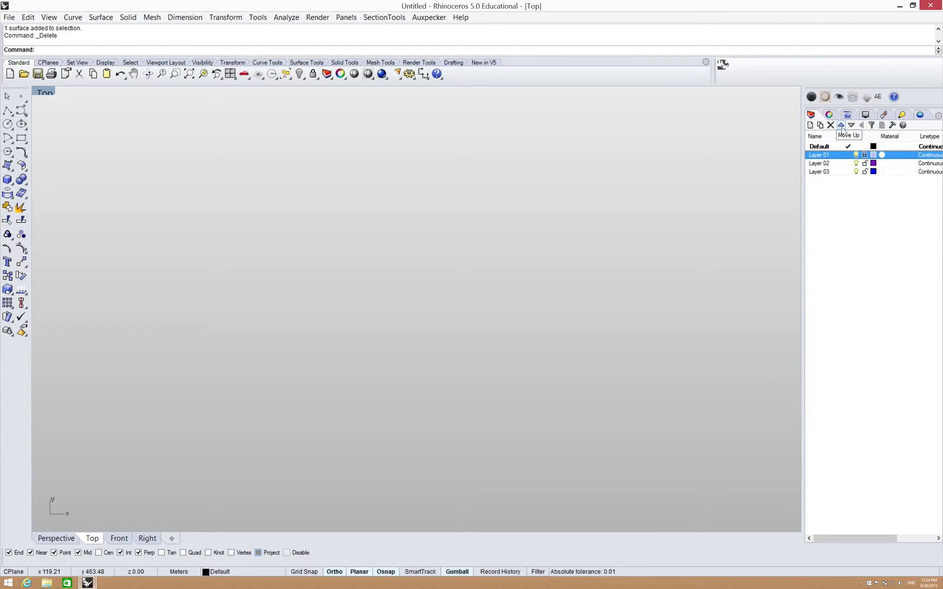
- Move Layer 01 above Default, down to the end of the layer list, and back to directly below Default
{"action": "left_click", "coordinate": [841, 126]}
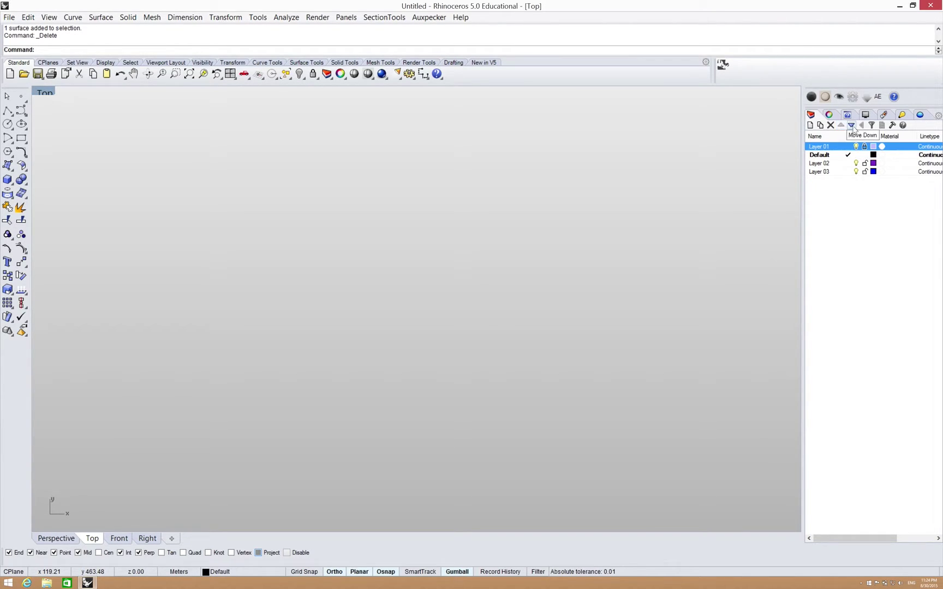
{"action": "left_click", "coordinate": [851, 126]}
{"action": "left_click", "coordinate": [851, 126]}
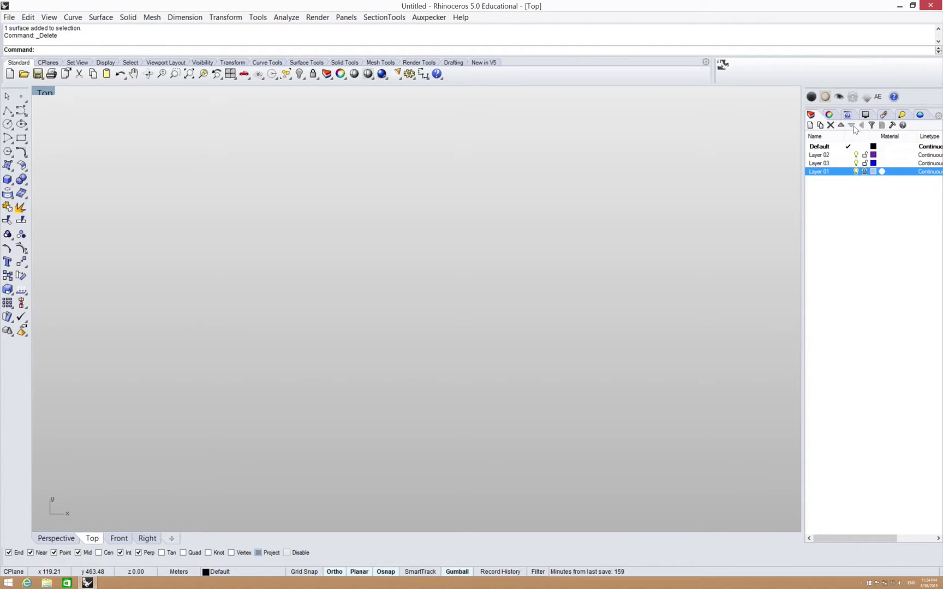
{"action": "left_click", "coordinate": [843, 127]}
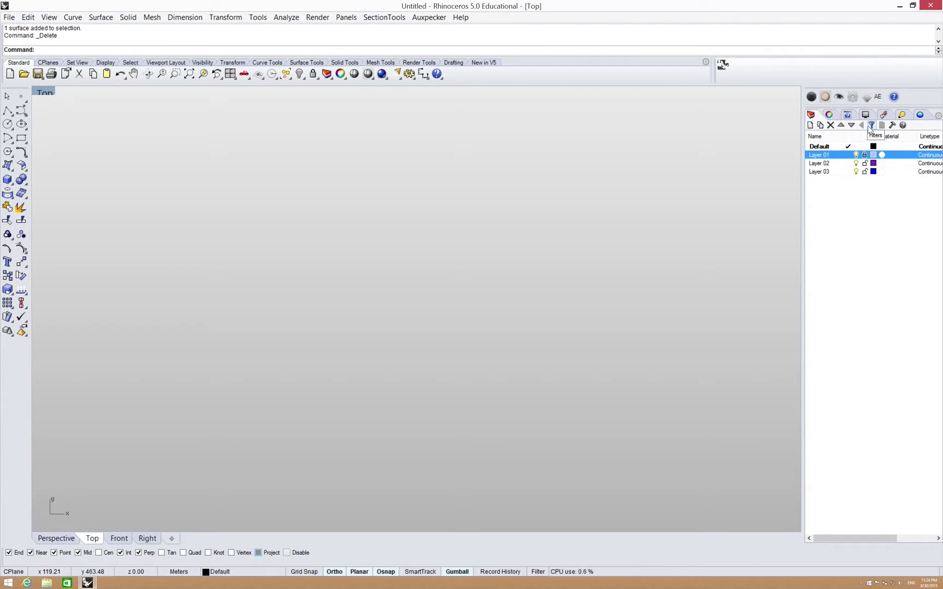
{"action": "left_click", "coordinate": [824, 146]}
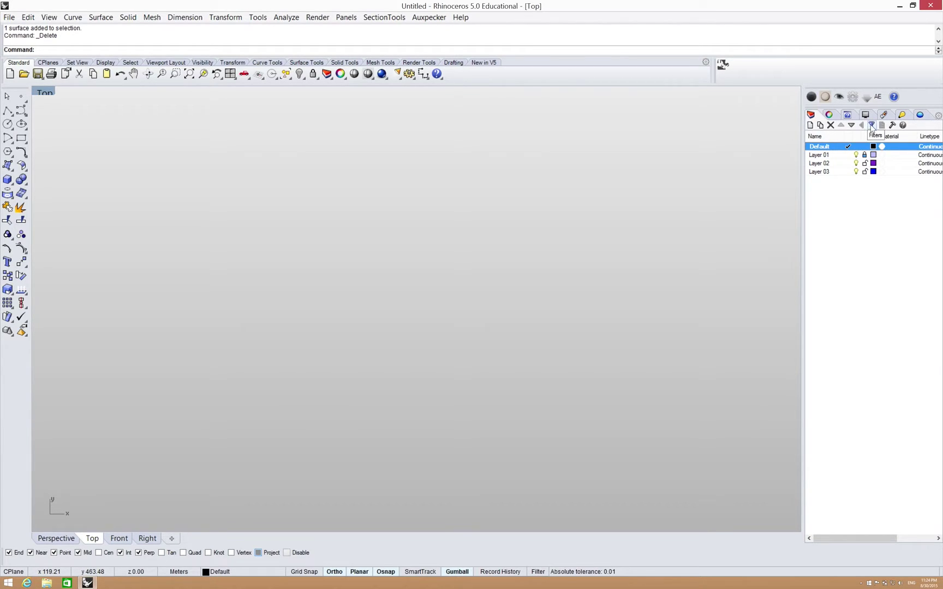
{"action": "left_click", "coordinate": [872, 126]}
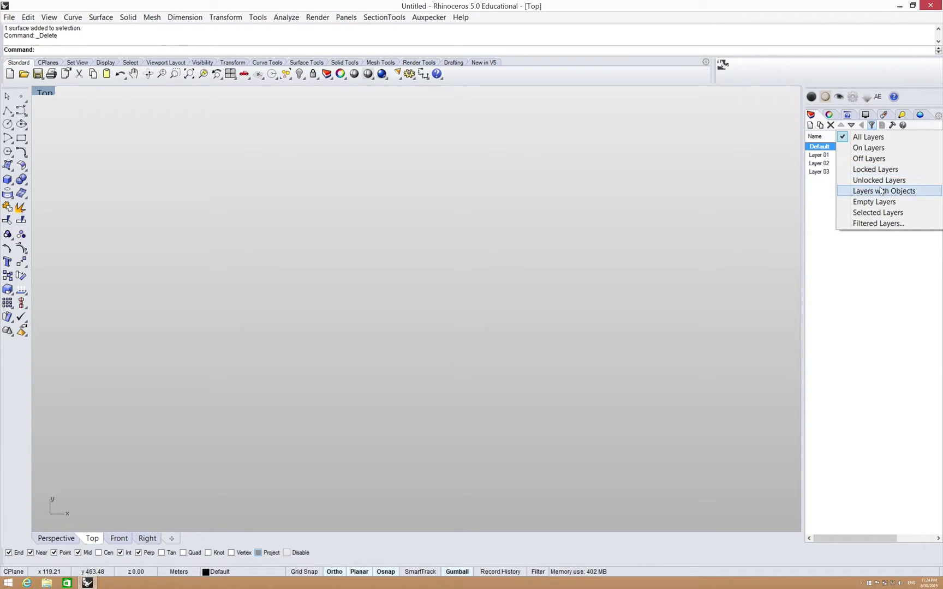
{"action": "left_click", "coordinate": [828, 189]}
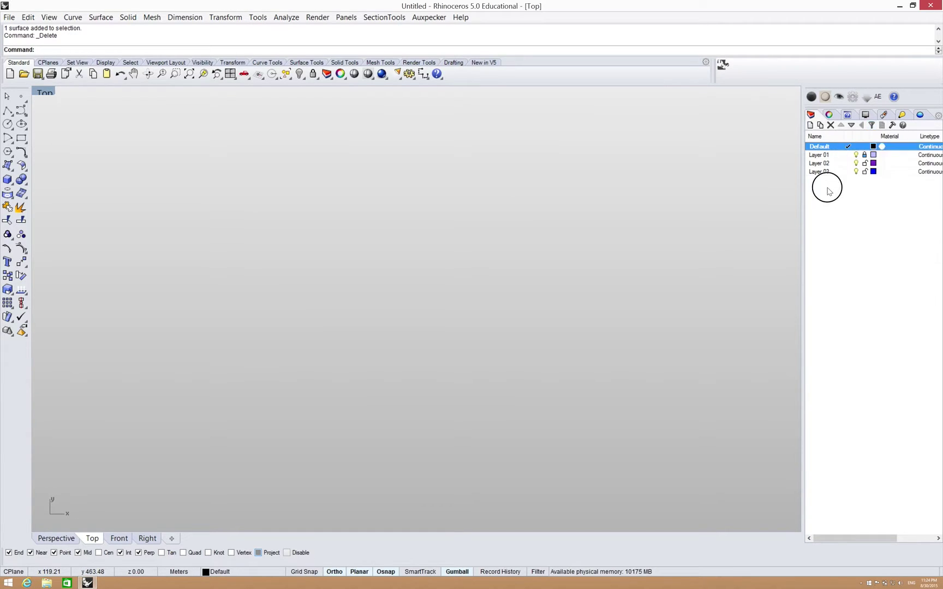
{"action": "left_click", "coordinate": [892, 126]}
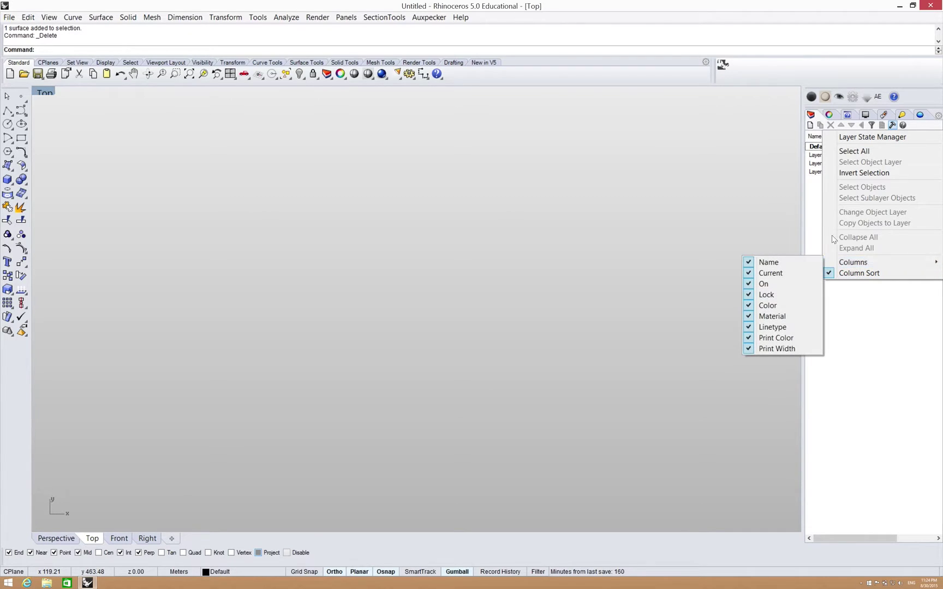
{"action": "left_click", "coordinate": [813, 217]}
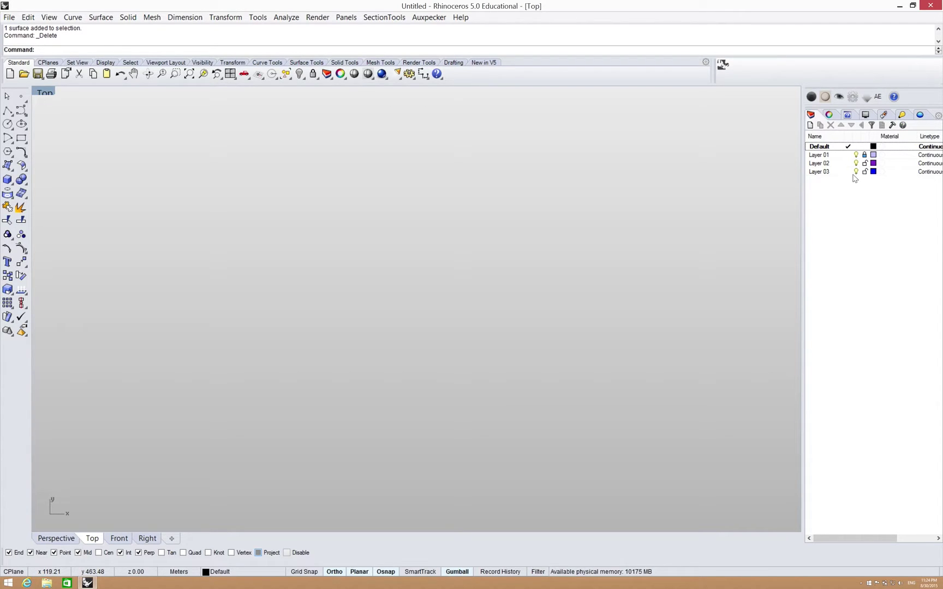
- Unlock Layer 01 and set its layer color to Red
{"action": "left_click", "coordinate": [824, 148]}
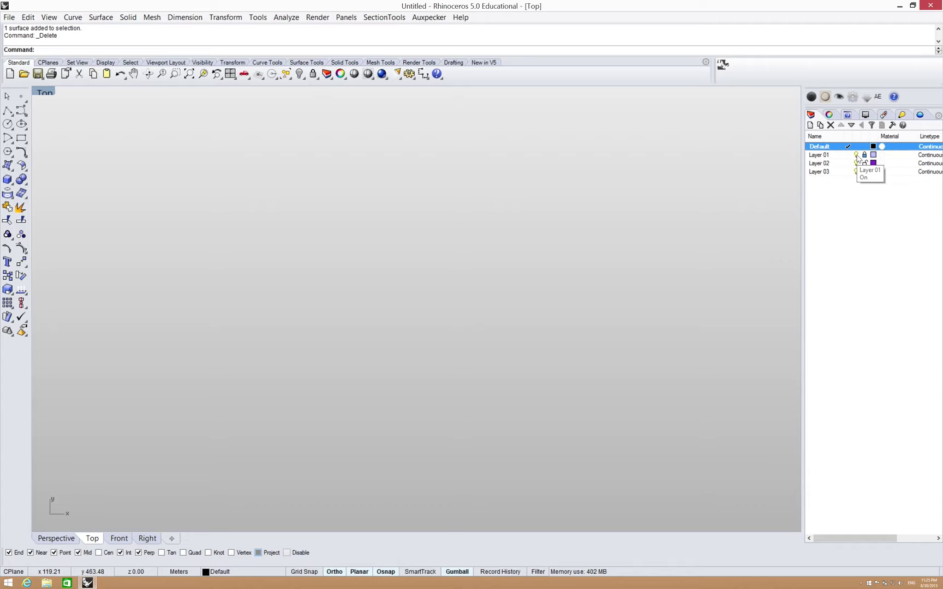
{"action": "left_click", "coordinate": [857, 157]}
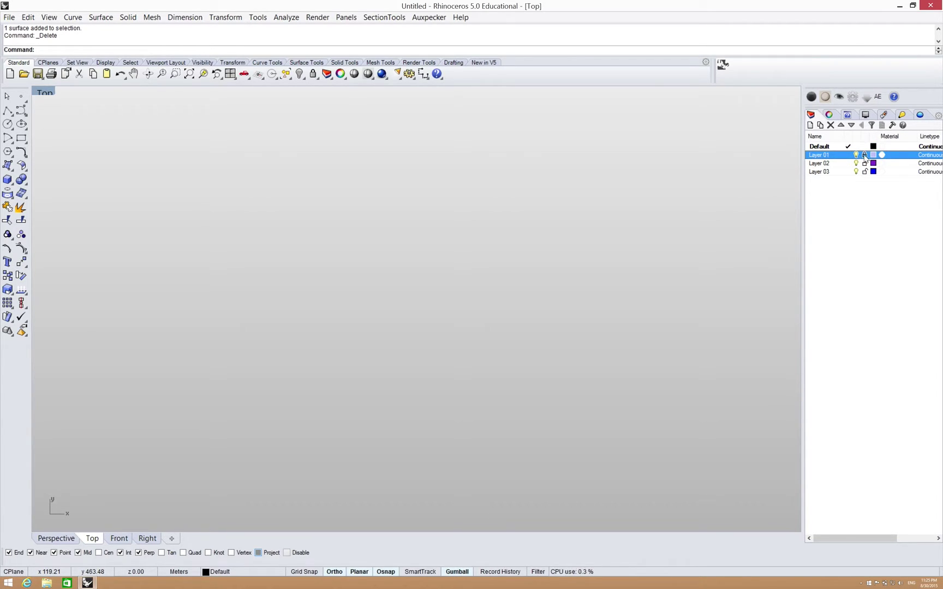
{"action": "left_click", "coordinate": [865, 156]}
{"action": "left_click", "coordinate": [873, 155]}
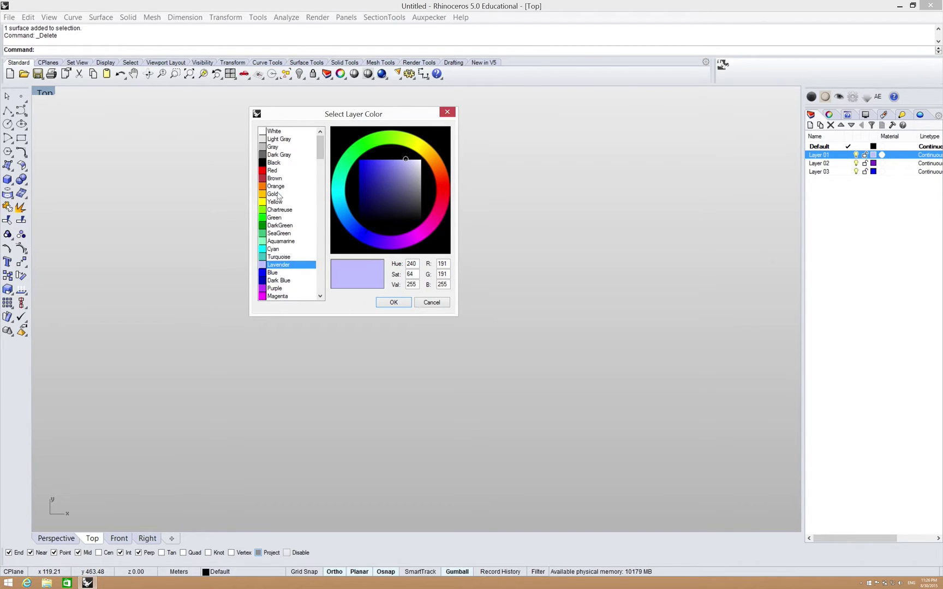
{"action": "left_click", "coordinate": [271, 171]}
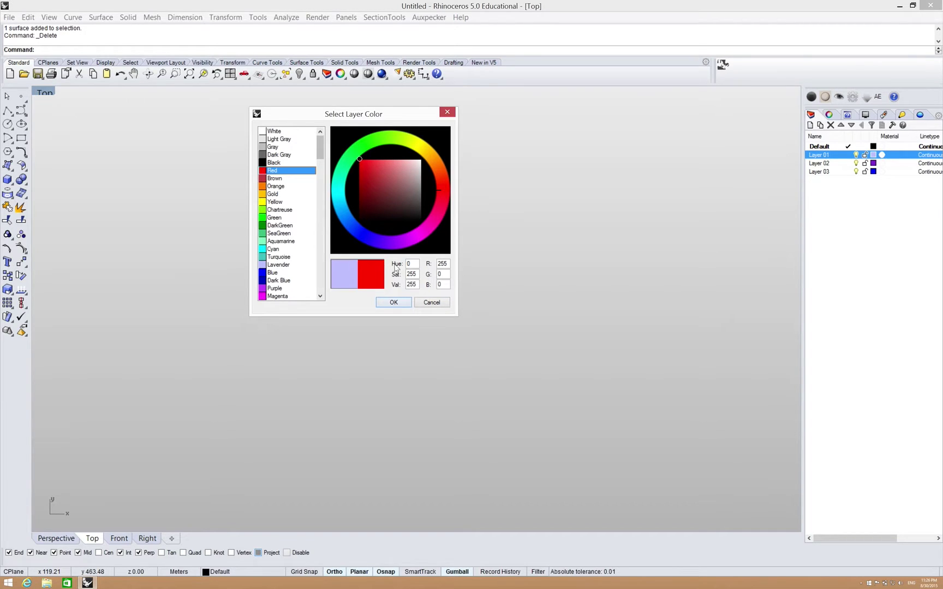
{"action": "left_click", "coordinate": [393, 303]}
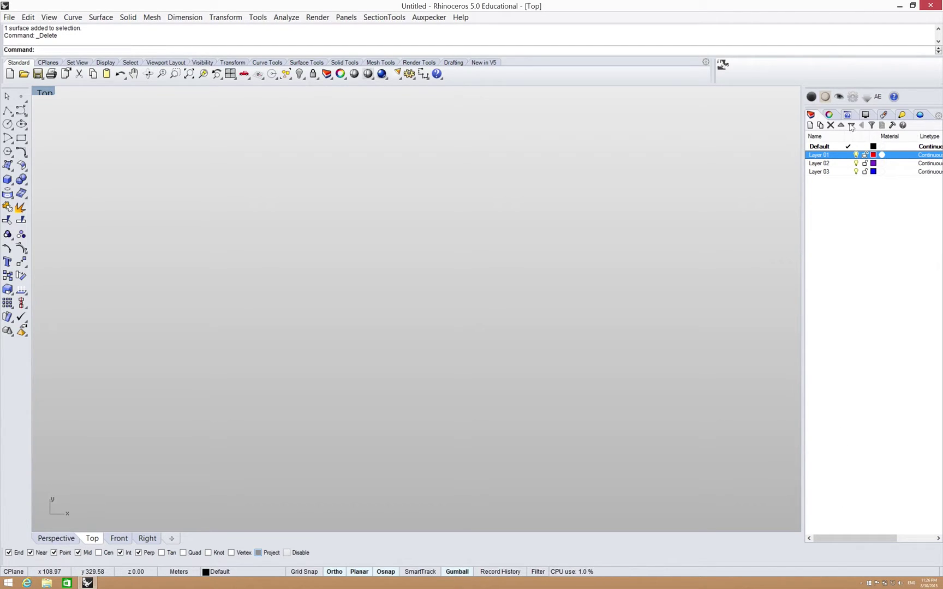
- Undock and redock the panel group, and dock the Layers panel separately above the other panels
{"action": "mouse_move", "coordinate": [875, 539]}
{"action": "left_mouse_down"}
{"action": "mouse_move", "coordinate": [939, 540]}
{"action": "mouse_move", "coordinate": [883, 537]}
{"action": "left_mouse_up"}
{"action": "mouse_move", "coordinate": [802, 214]}
{"action": "left_mouse_down"}
{"action": "mouse_move", "coordinate": [775, 219]}
{"action": "mouse_move", "coordinate": [797, 216]}
{"action": "left_mouse_up"}
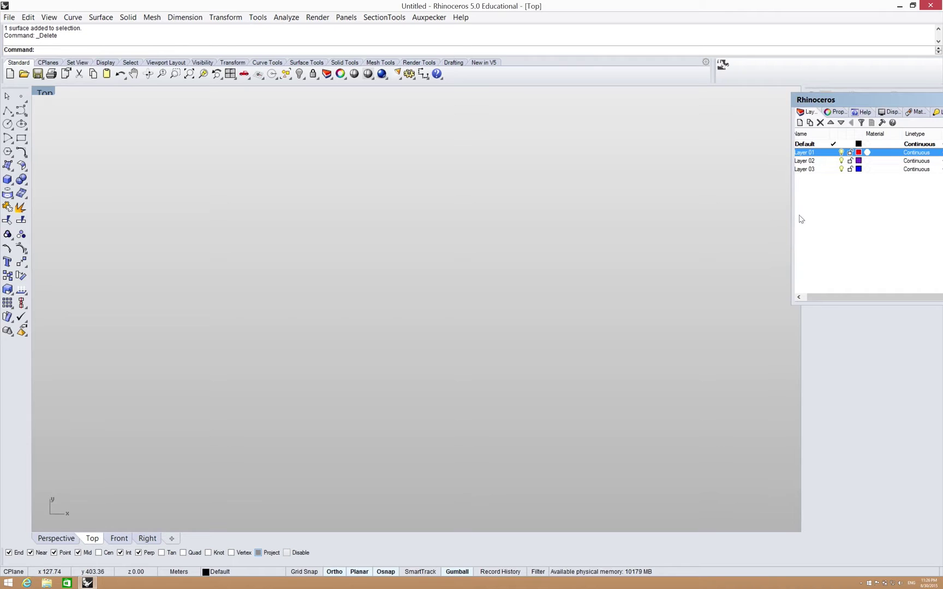
{"action": "mouse_move", "coordinate": [858, 102]}
{"action": "left_mouse_down"}
{"action": "mouse_move", "coordinate": [870, 105]}
{"action": "mouse_move", "coordinate": [864, 97]}
{"action": "left_mouse_up"}
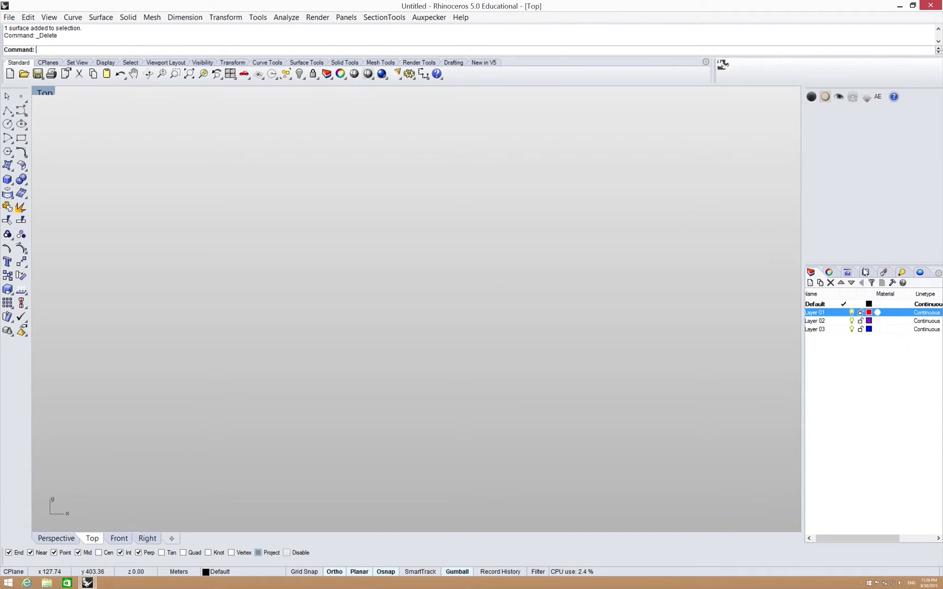
{"action": "left_click_drag", "start_coordinate": [811, 272], "coordinate": [860, 87]}
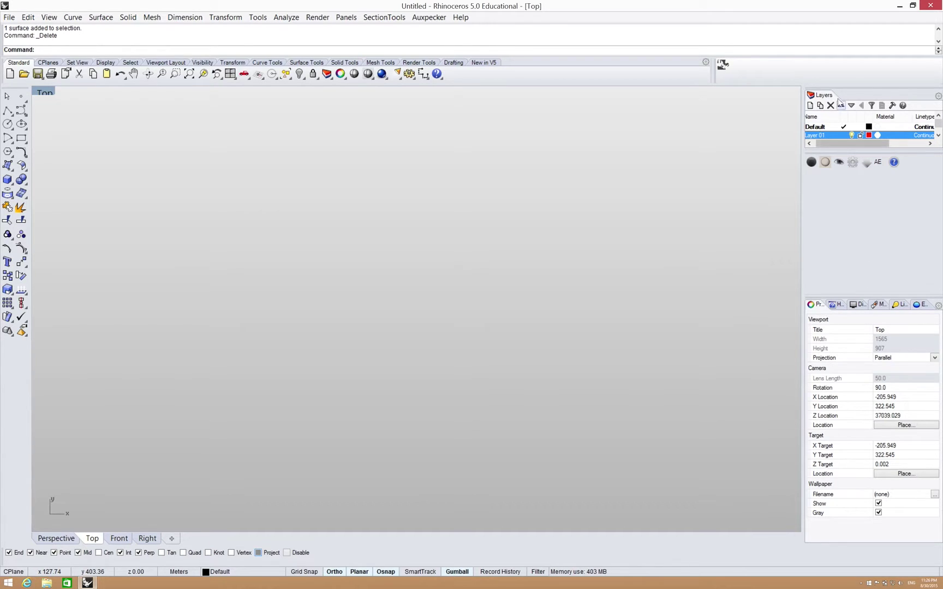
- Regroup the Layers panel with the other panels as the first one and extend the group upward to its full height
{"action": "left_click", "coordinate": [829, 239]}
{"action": "left_click_drag", "start_coordinate": [828, 240], "coordinate": [818, 309]}
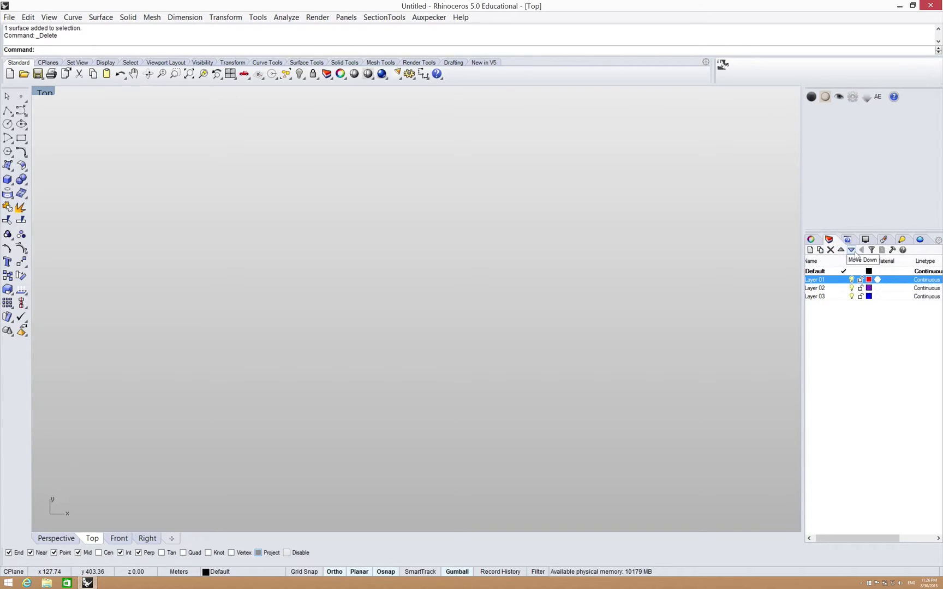
{"action": "left_click_drag", "start_coordinate": [867, 231], "coordinate": [868, 109]}
{"action": "left_click_drag", "start_coordinate": [863, 391], "coordinate": [811, 121]}
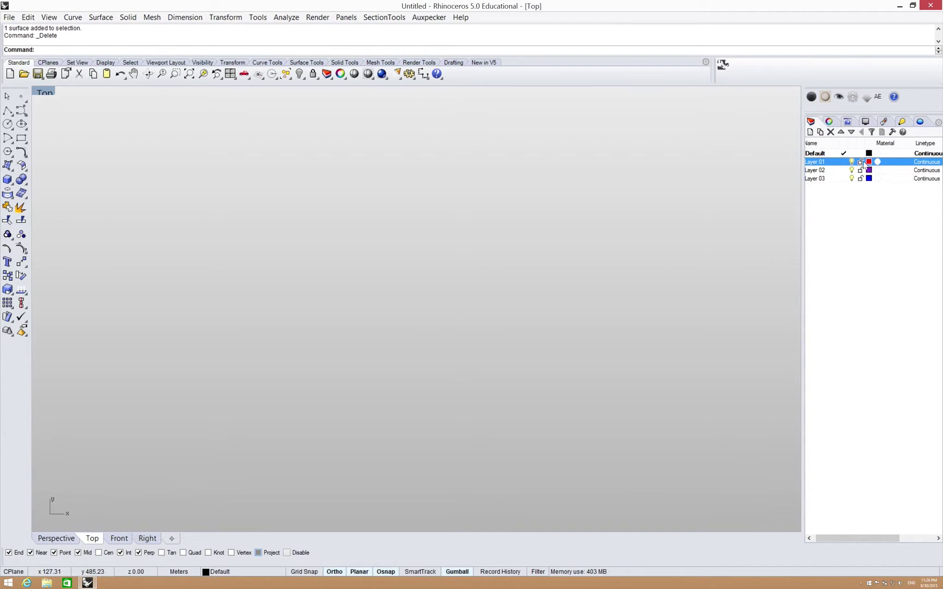
- Examine the linetypes and print widths available for Layer 01 in the temporarily widened Layers panel
{"action": "left_click_drag", "start_coordinate": [802, 186], "coordinate": [715, 183]}
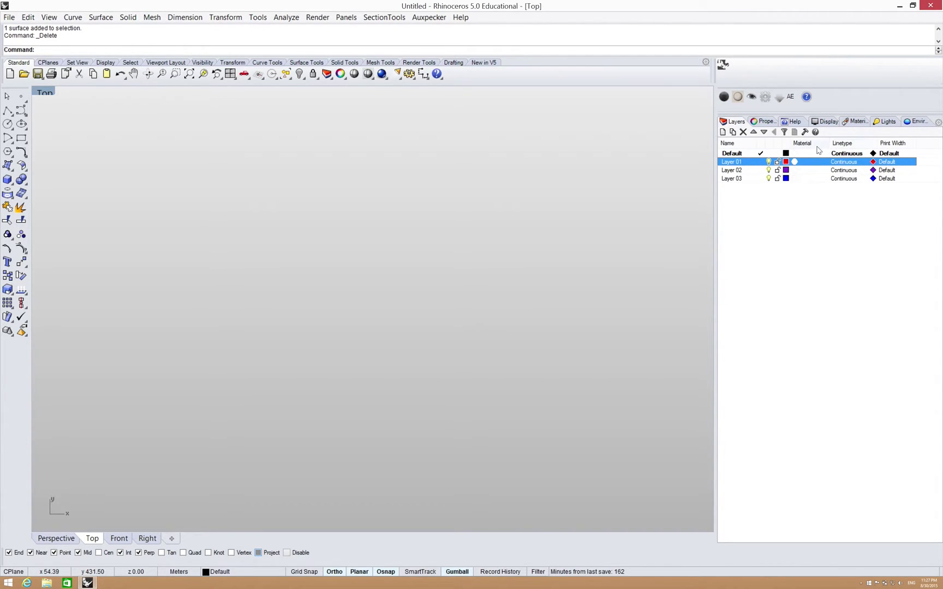
{"action": "left_click", "coordinate": [846, 163]}
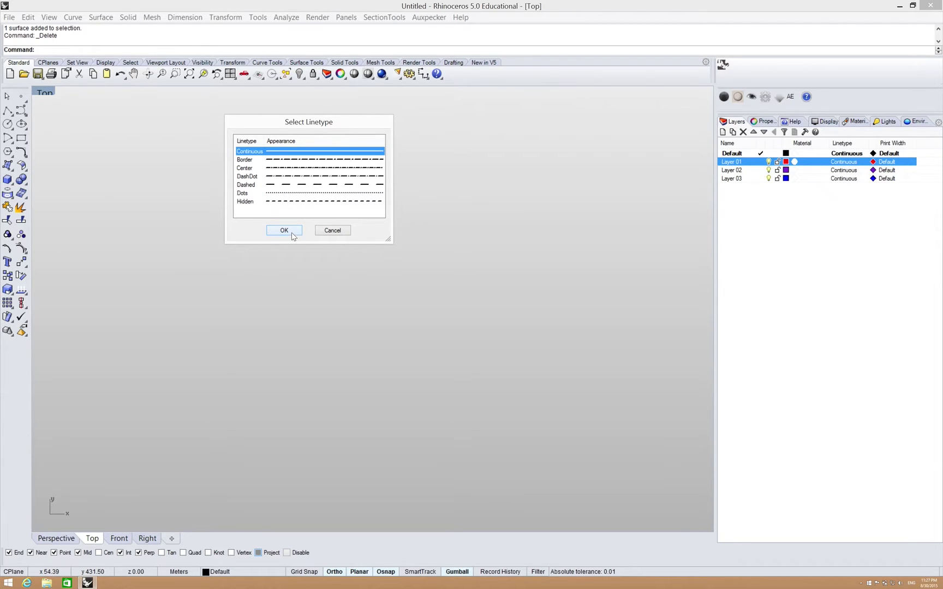
{"action": "left_click", "coordinate": [330, 232]}
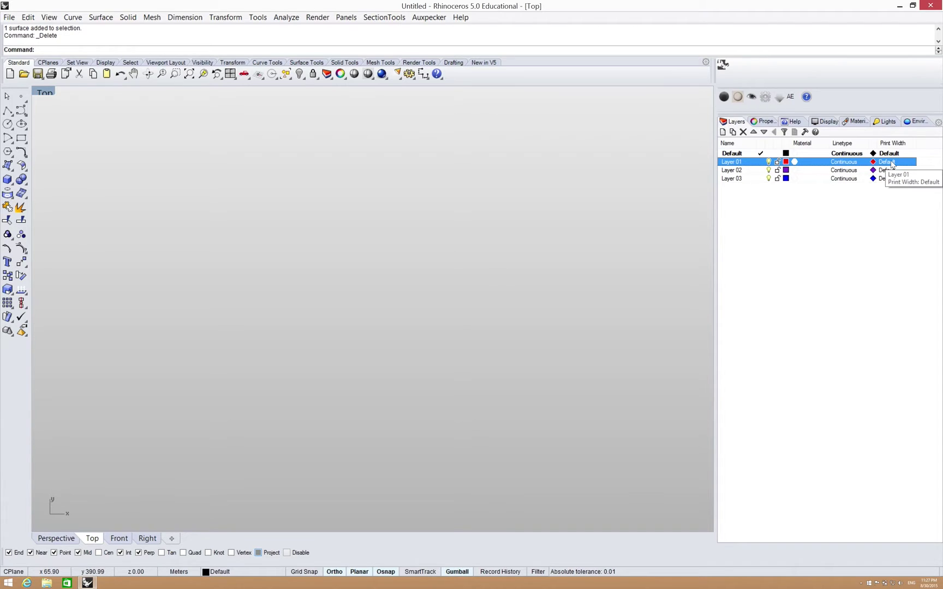
{"action": "left_click", "coordinate": [889, 162]}
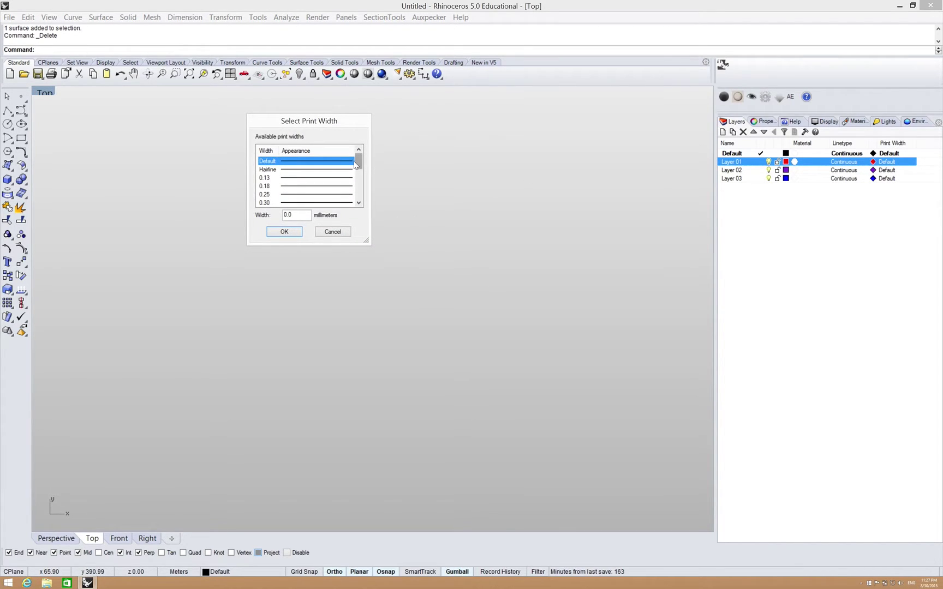
{"action": "mouse_move", "coordinate": [360, 161]}
{"action": "left_mouse_down"}
{"action": "mouse_move", "coordinate": [358, 186]}
{"action": "mouse_move", "coordinate": [357, 162]}
{"action": "left_mouse_up"}
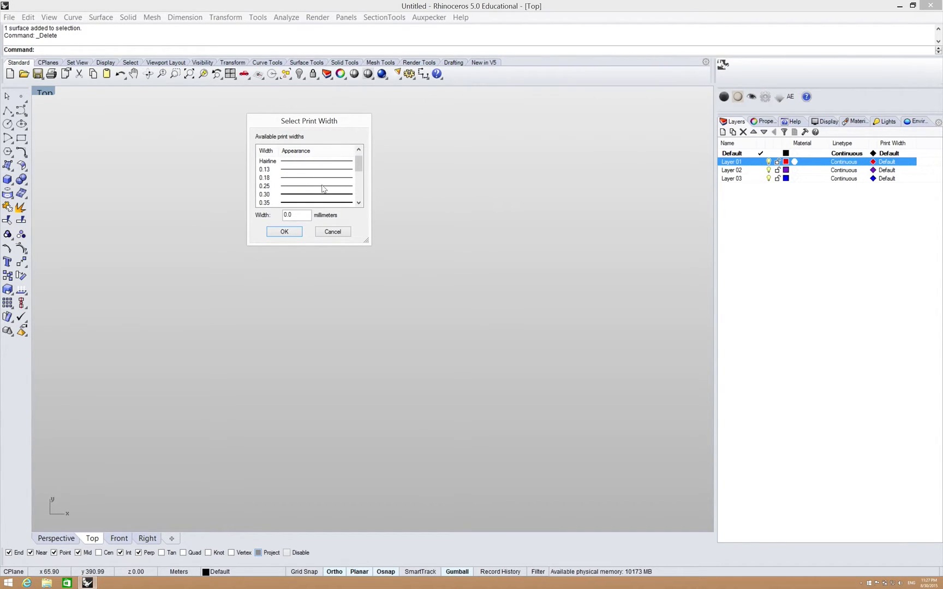
{"action": "left_click", "coordinate": [332, 232]}
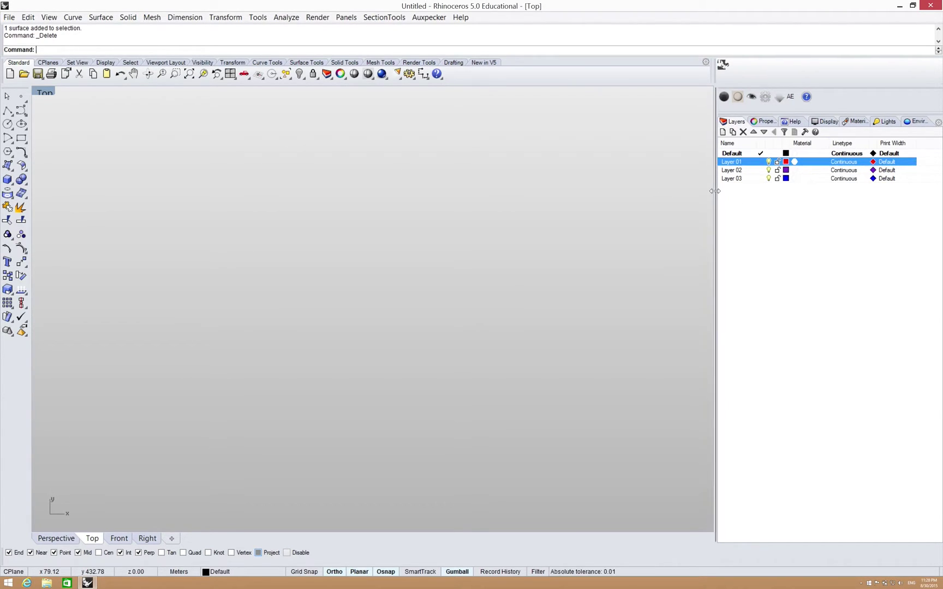
{"action": "left_click_drag", "start_coordinate": [727, 191], "coordinate": [810, 188]}
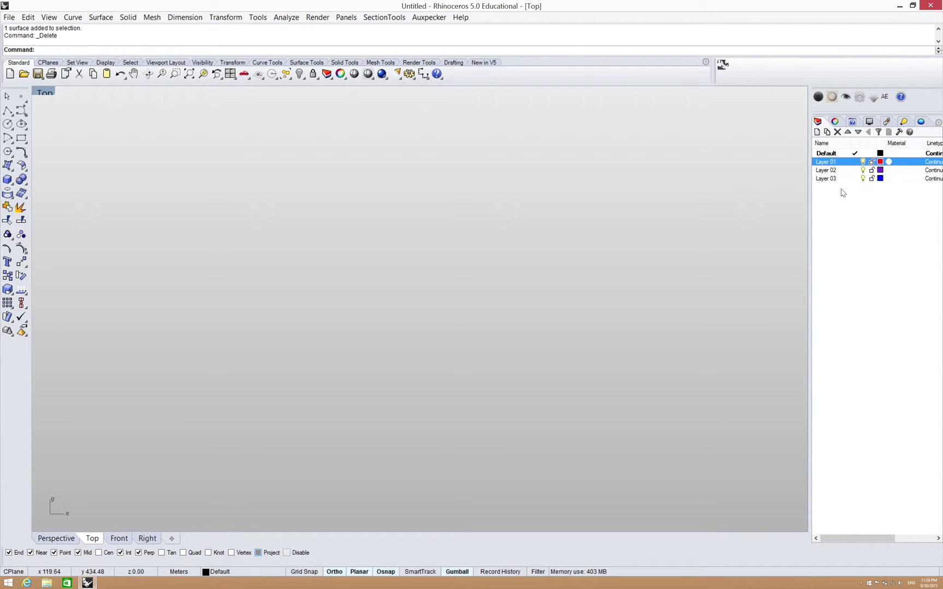
- Insert the StoneHengeSitePlan image as a picture frame in the Top view using the PictureFrame command
{"action": "left_click", "coordinate": [87, 50]}
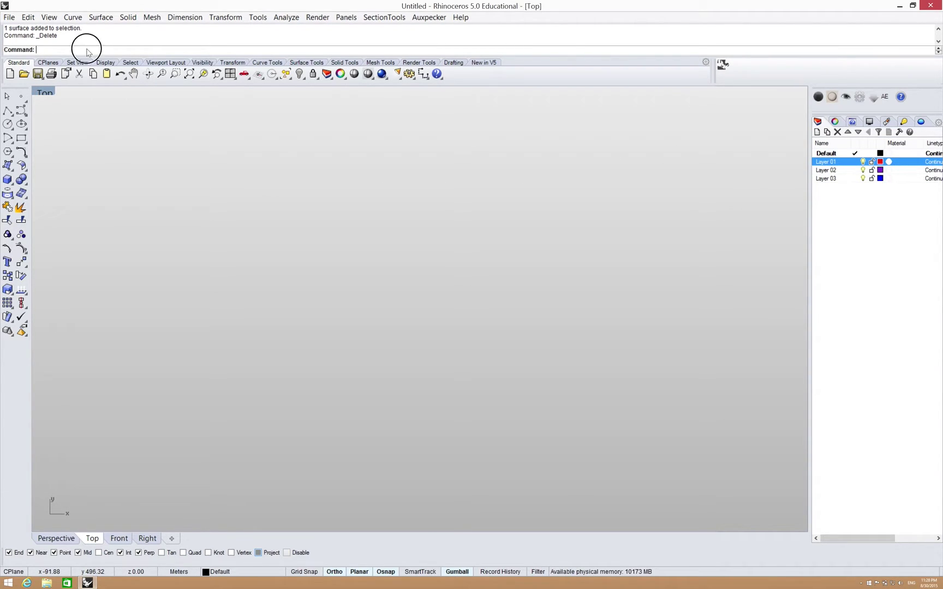
{"action": "type", "text": "Pi"}
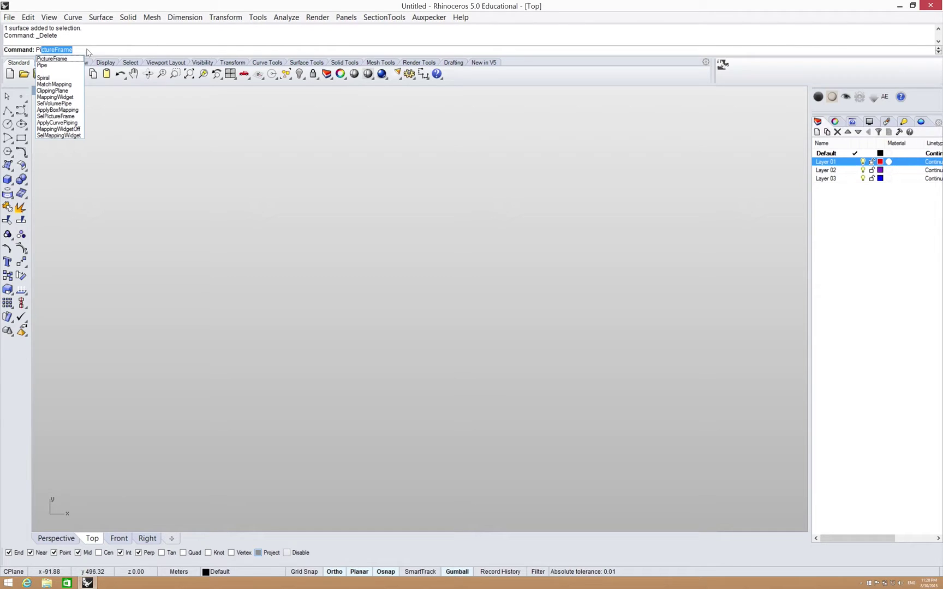
{"action": "key", "text": "Return"}
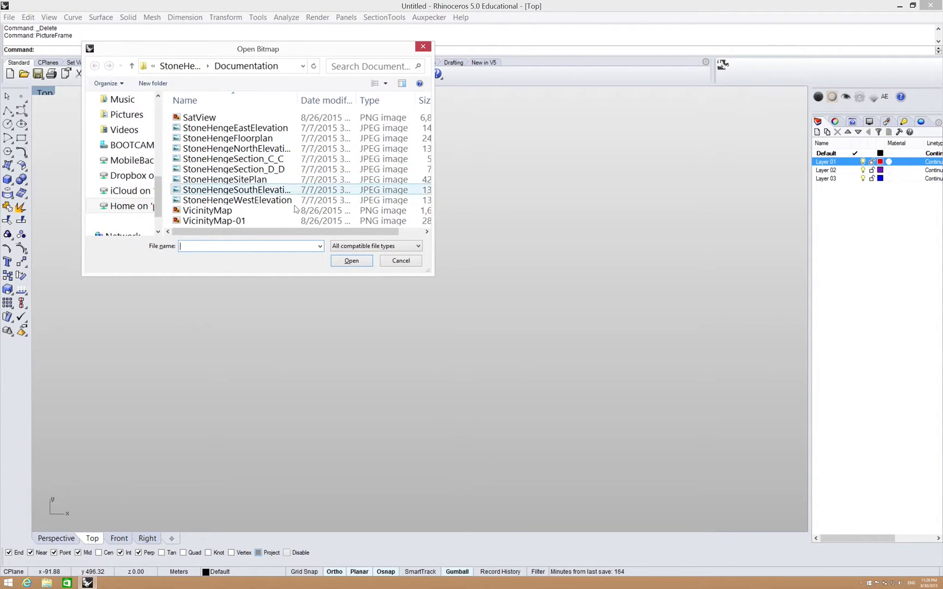
{"action": "left_click", "coordinate": [248, 180]}
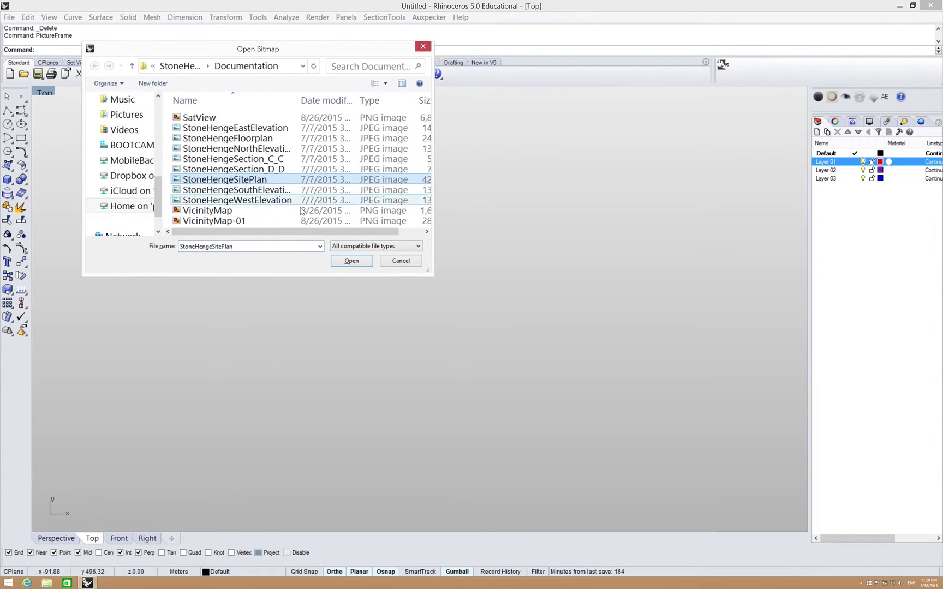
{"action": "left_click", "coordinate": [351, 261]}
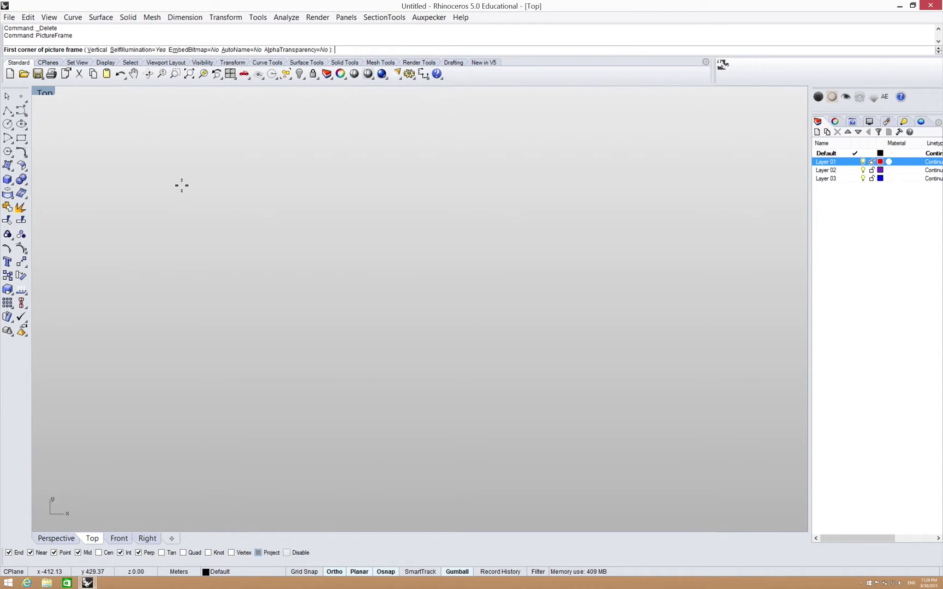
{"action": "left_click", "coordinate": [214, 401]}
{"action": "left_click", "coordinate": [594, 346]}
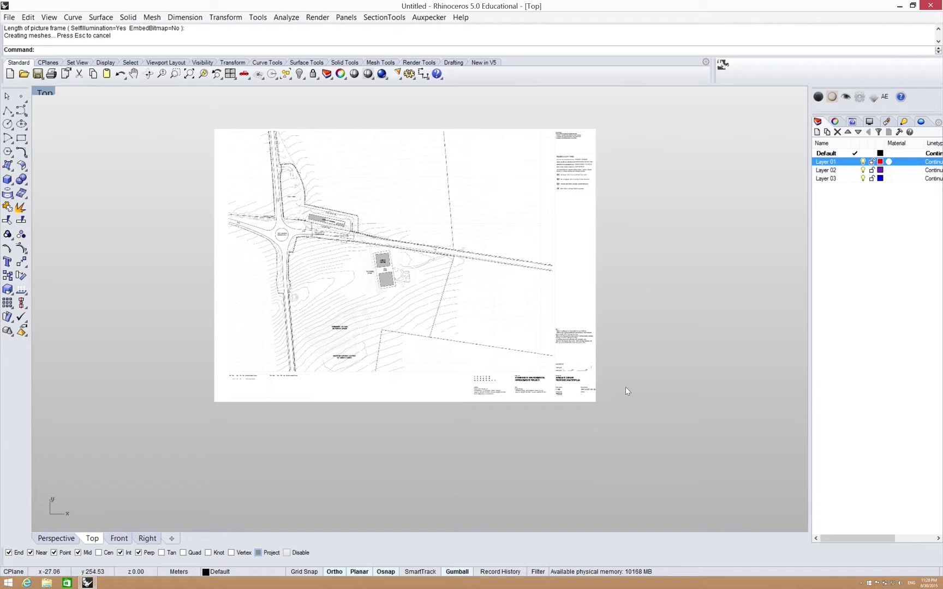
- Scale the site plan with Scale2D from the scale bar's 0 mark, using its 20M mark as reference and 20 as the new length
{"action": "left_click", "coordinate": [579, 377]}
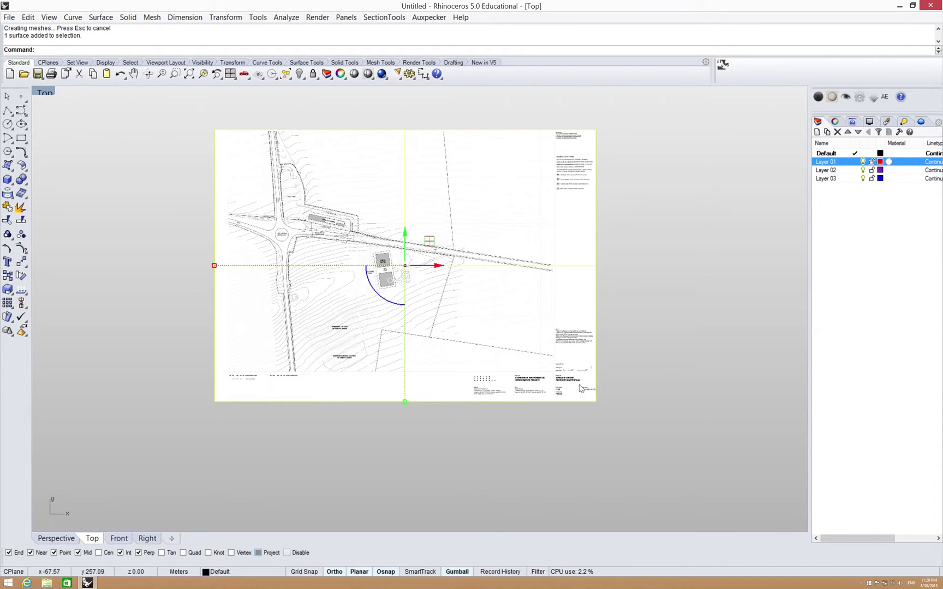
{"action": "scroll", "coordinate": [573, 389], "scroll_direction": "up", "scroll_amount": 6}
{"action": "scroll", "coordinate": [549, 334], "scroll_direction": "up", "scroll_amount": 2}
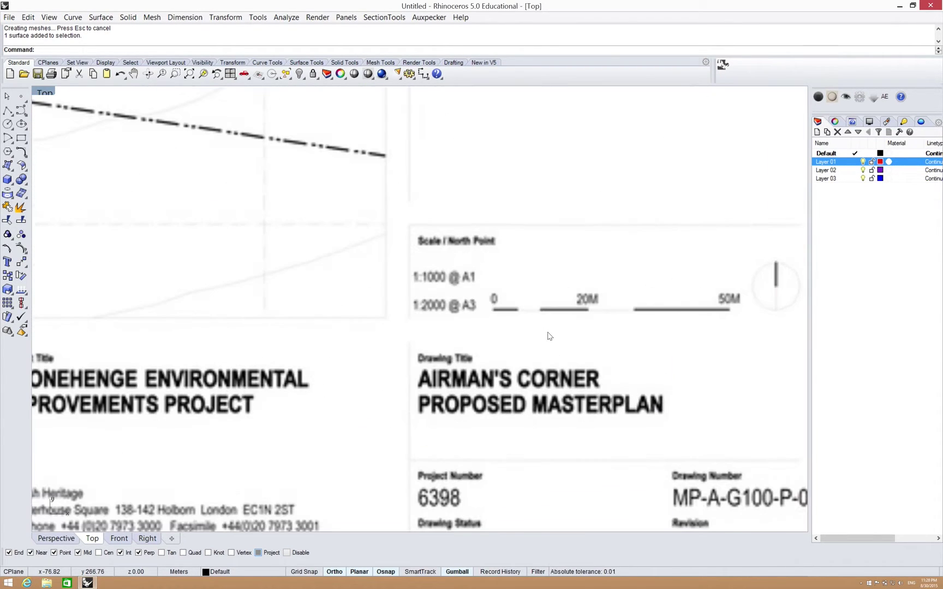
{"action": "type", "text": "Scal"}
{"action": "key", "text": "Return"}
{"action": "left_click", "coordinate": [493, 309]}
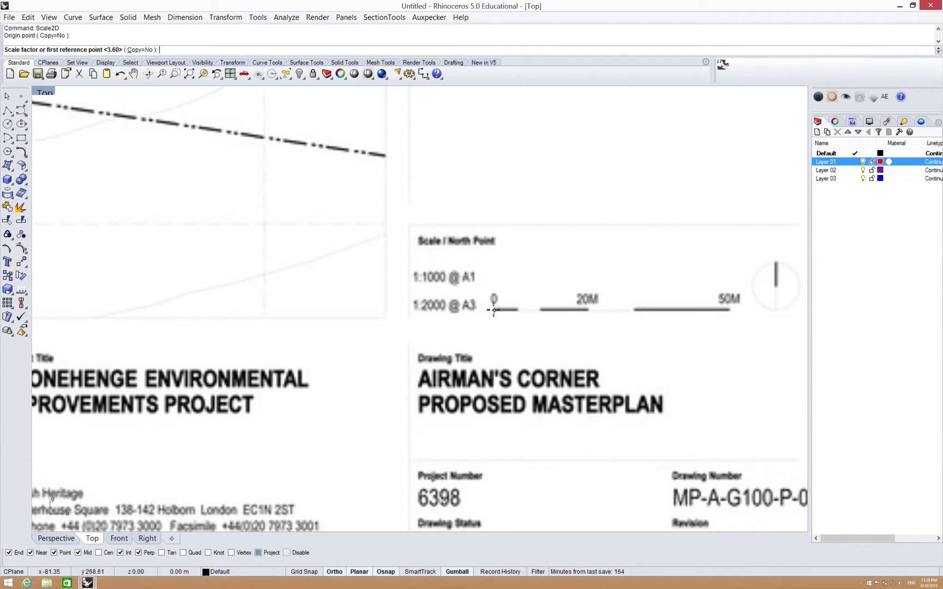
{"action": "left_click", "coordinate": [588, 309]}
{"action": "type", "text": "20"}
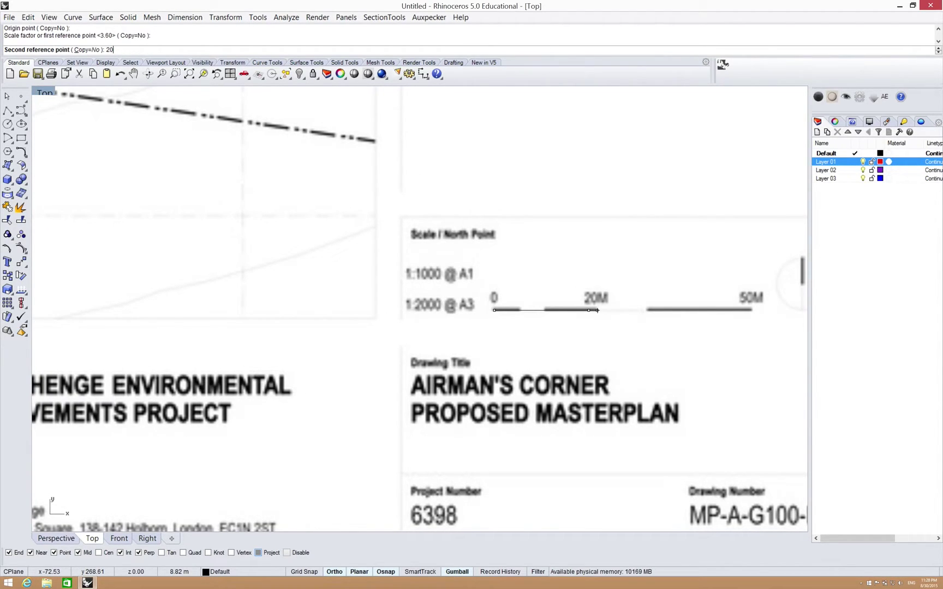
{"action": "key", "text": "Return"}
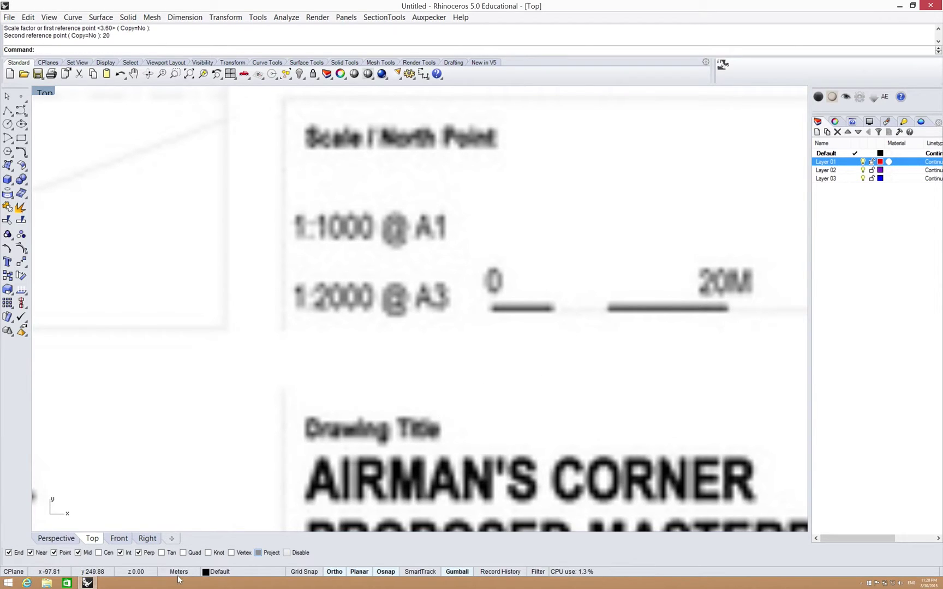
- Move the site plan from its lower-left corner to the origin (0) and leave it deselected
{"action": "scroll", "coordinate": [518, 337], "scroll_direction": "down", "scroll_amount": 8}
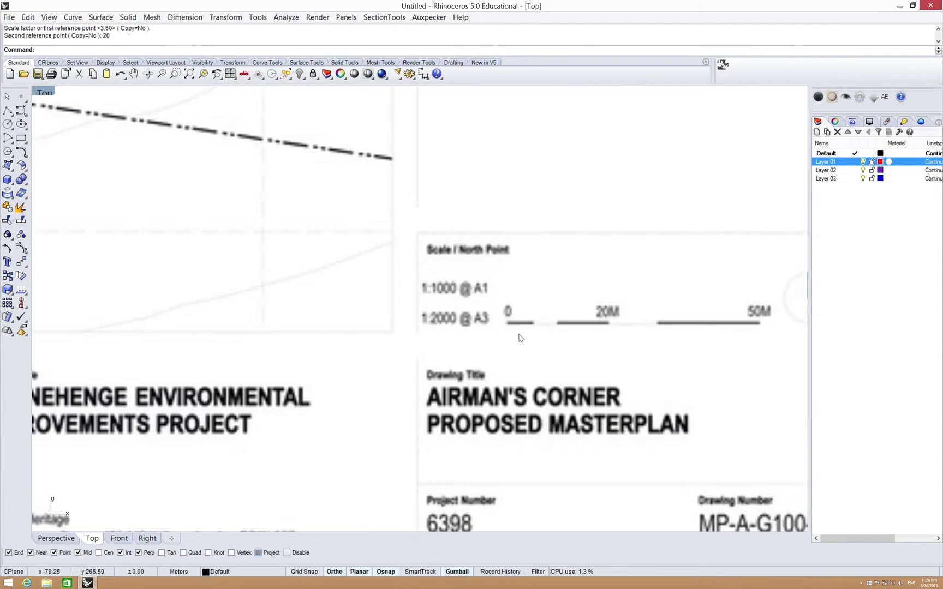
{"action": "scroll", "coordinate": [518, 337], "scroll_direction": "down", "scroll_amount": 4}
{"action": "scroll", "coordinate": [627, 327], "scroll_direction": "down", "scroll_amount": 3}
{"action": "scroll", "coordinate": [639, 347], "scroll_direction": "up", "scroll_amount": 2}
{"action": "right_click_drag", "start_coordinate": [643, 375], "coordinate": [595, 298]}
{"action": "left_click", "coordinate": [533, 333]}
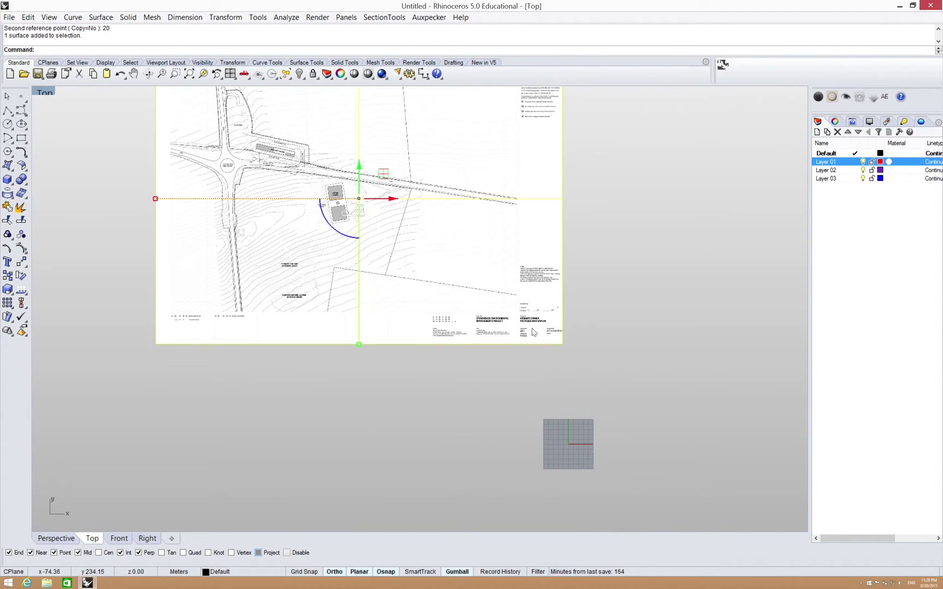
{"action": "type", "text": "Move"}
{"action": "key", "text": "Return"}
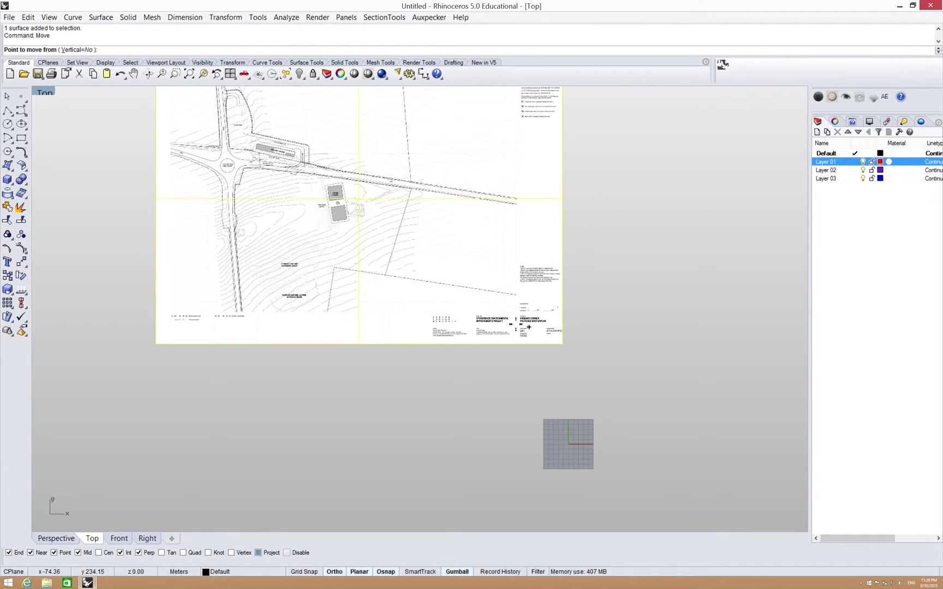
{"action": "left_click", "coordinate": [155, 344]}
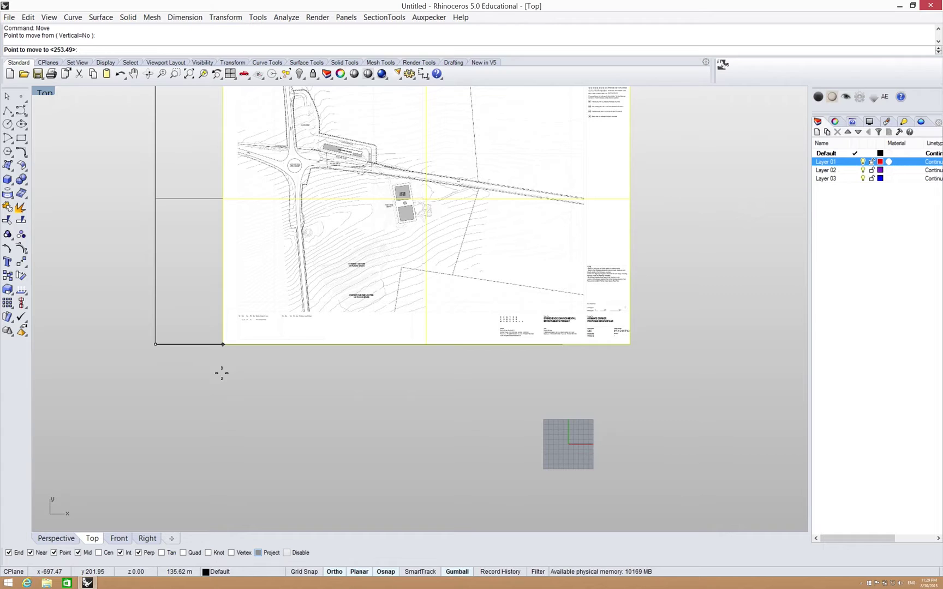
{"action": "type", "text": "0"}
{"action": "key", "text": "Return"}
{"action": "right_click_drag", "start_coordinate": [397, 348], "coordinate": [131, 330]}
{"action": "key", "text": "Escape"}
{"action": "left_click", "coordinate": [580, 254]}
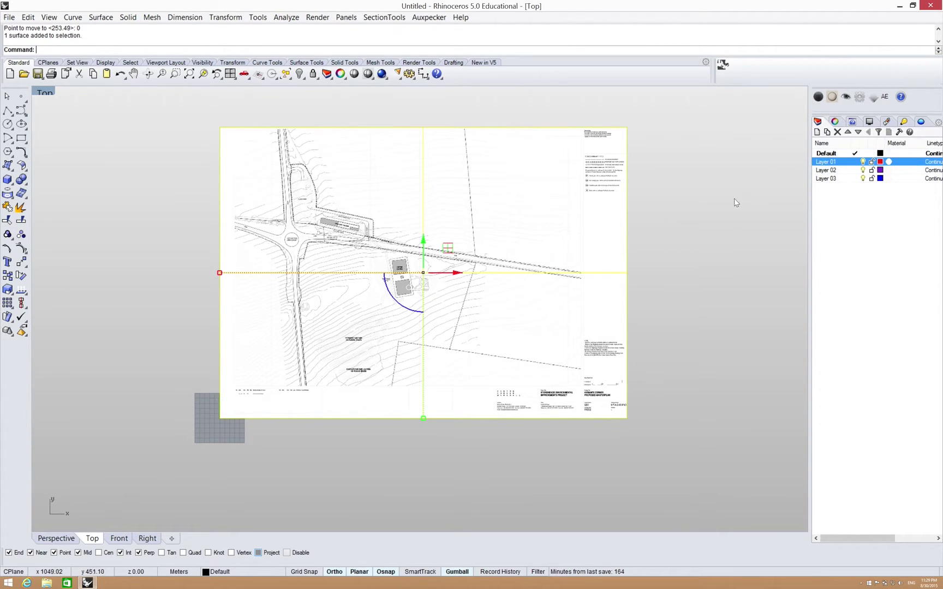
{"action": "key", "text": "Escape"}
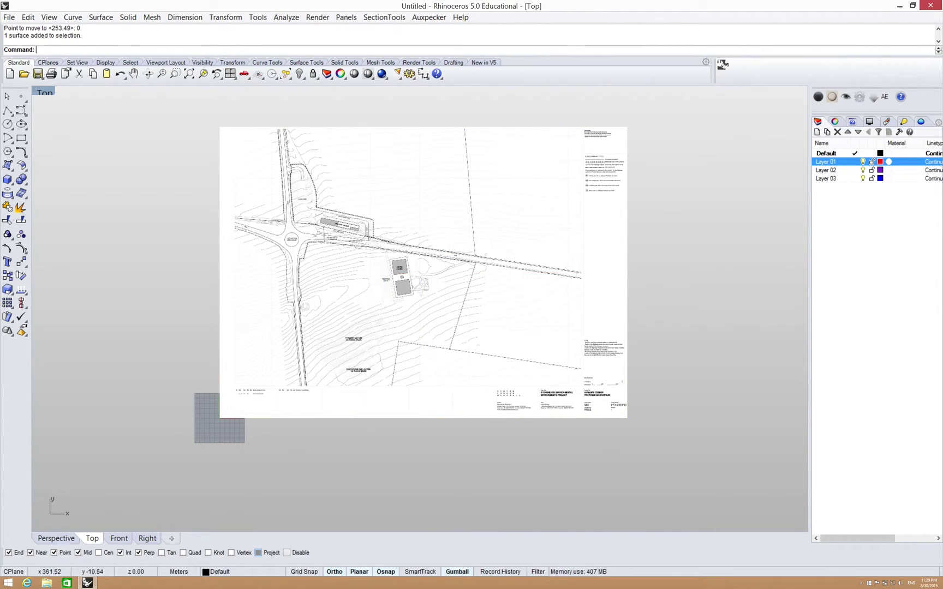
- Examine the layers offered for choosing the current layer, leaving Default as current
{"action": "left_click", "coordinate": [238, 573]}
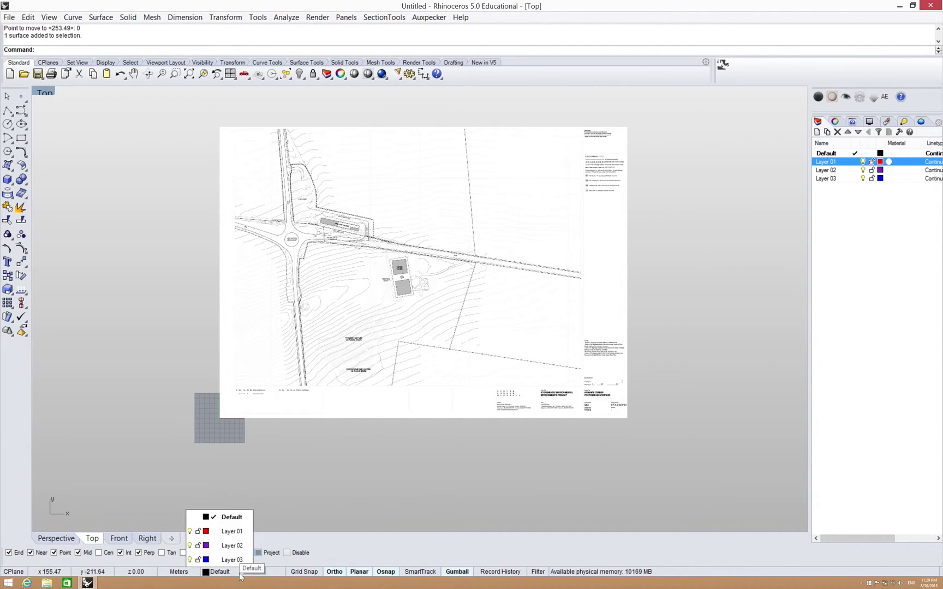
{"action": "key", "text": "Down"}
{"action": "key", "text": "Down"}
{"action": "key", "text": "Down"}
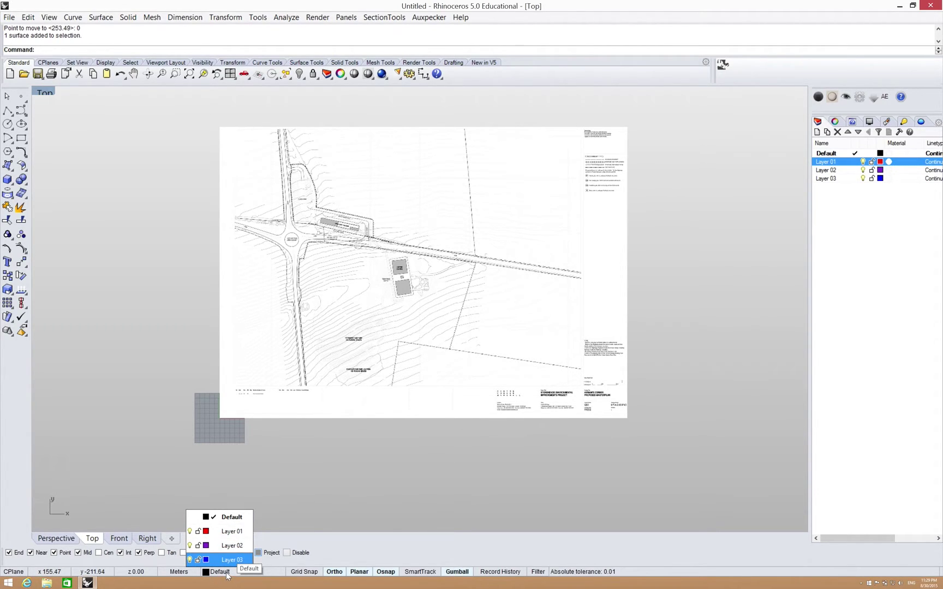
{"action": "key", "text": "Up"}
{"action": "key", "text": "Up"}
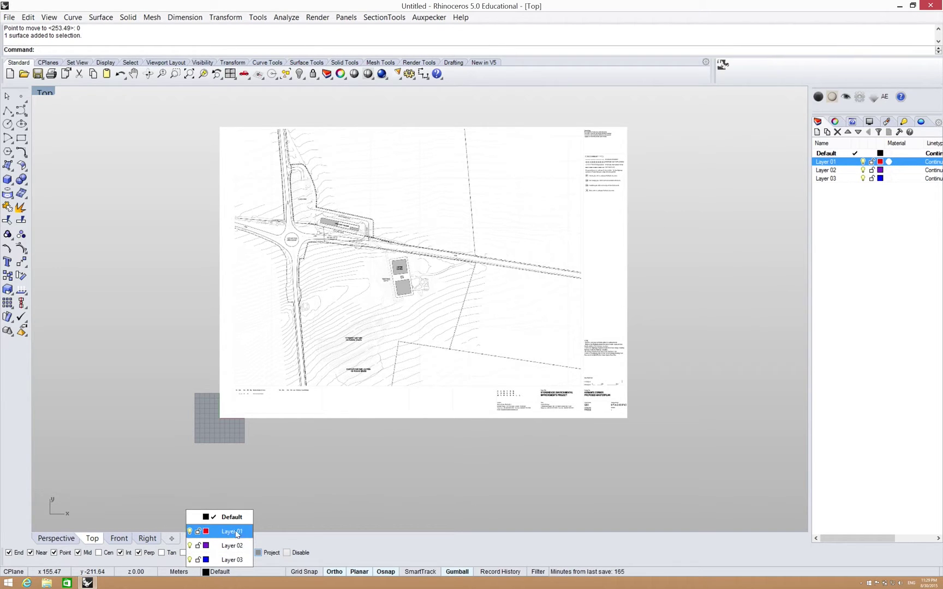
{"action": "key", "text": "Down"}
{"action": "key", "text": "Down"}
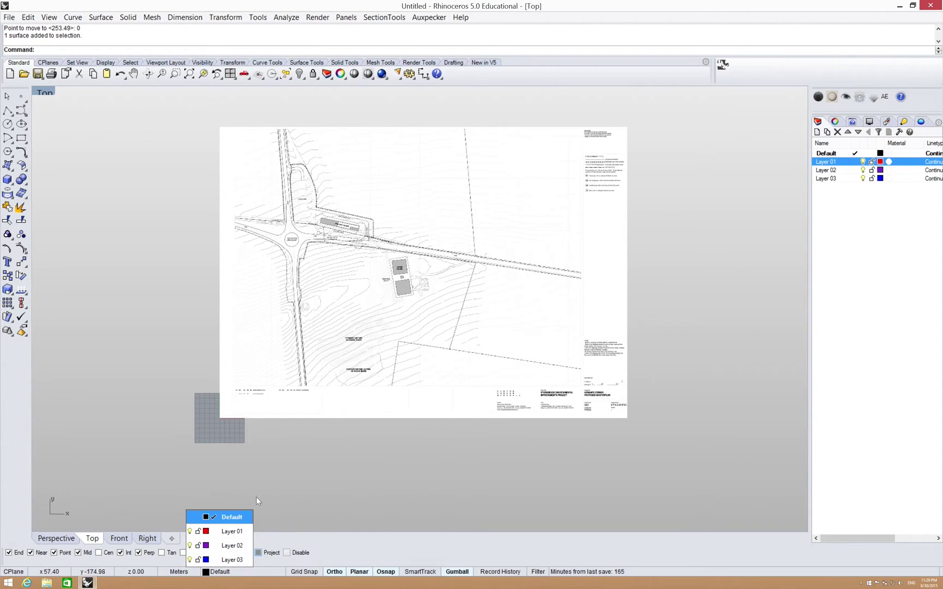
{"action": "left_click", "coordinate": [296, 482]}
- In the site plan's object properties, keep the layer as Default and set the object name to background
{"action": "left_click", "coordinate": [428, 352]}
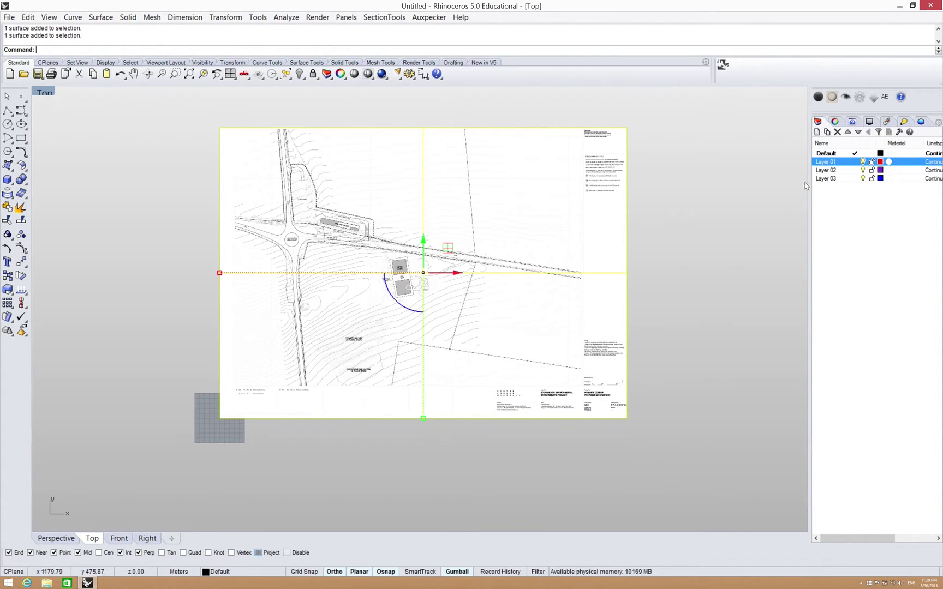
{"action": "left_click", "coordinate": [835, 121]}
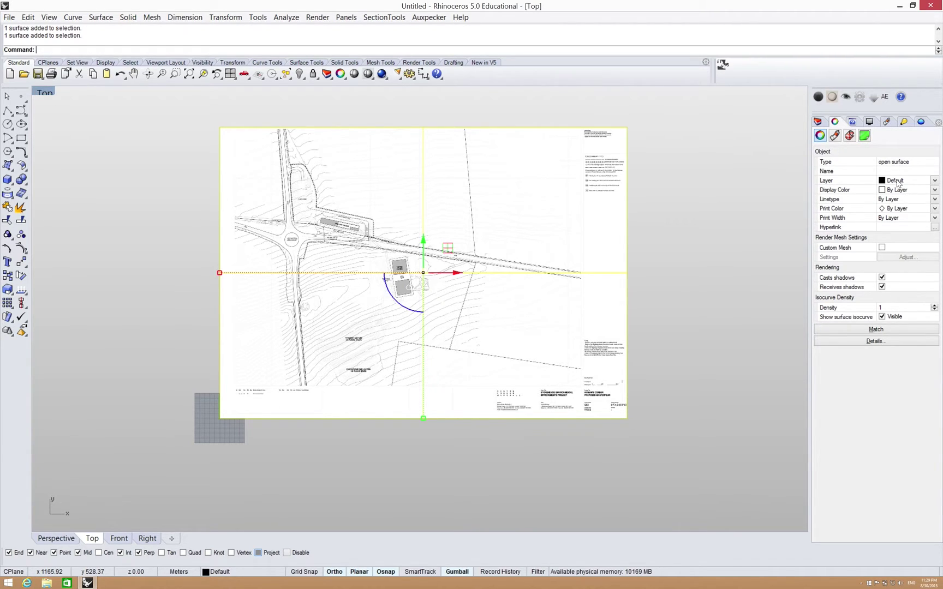
{"action": "left_click", "coordinate": [935, 181]}
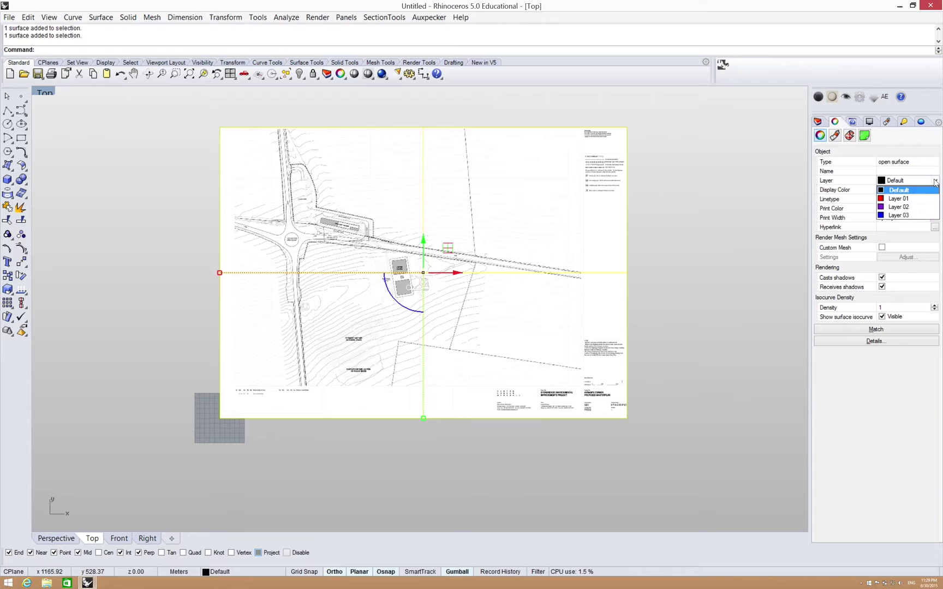
{"action": "left_click", "coordinate": [908, 189]}
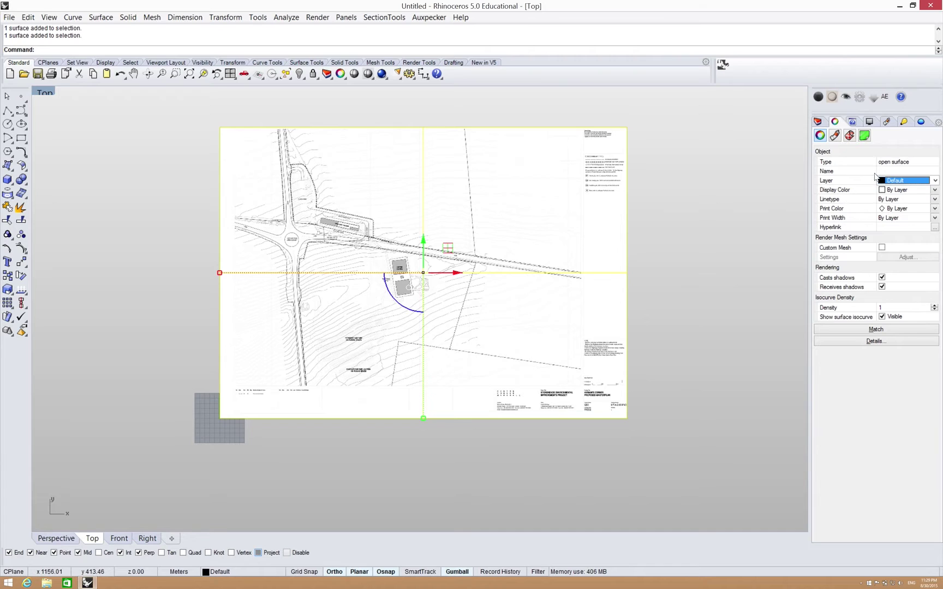
{"action": "left_click", "coordinate": [891, 172]}
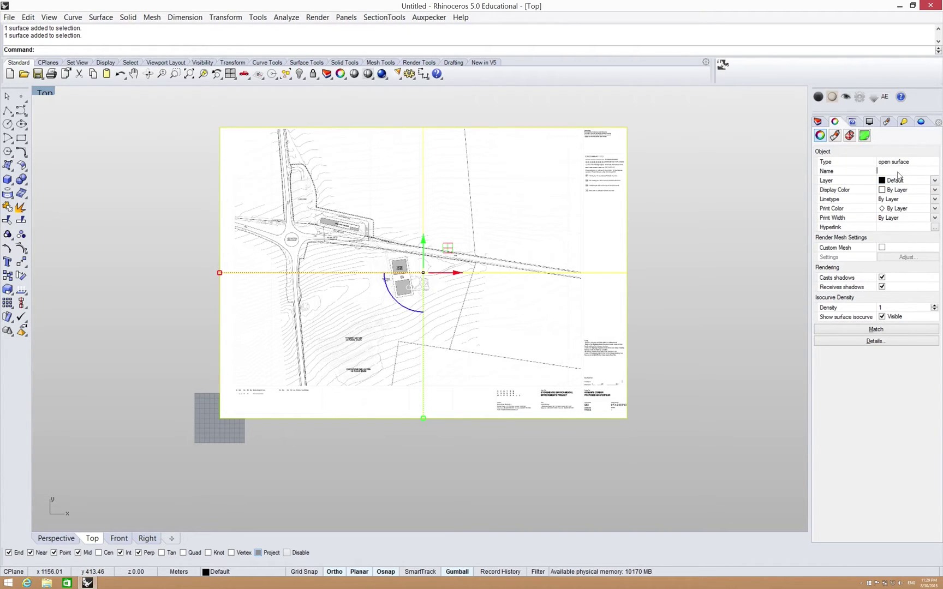
{"action": "type", "text": "background"}
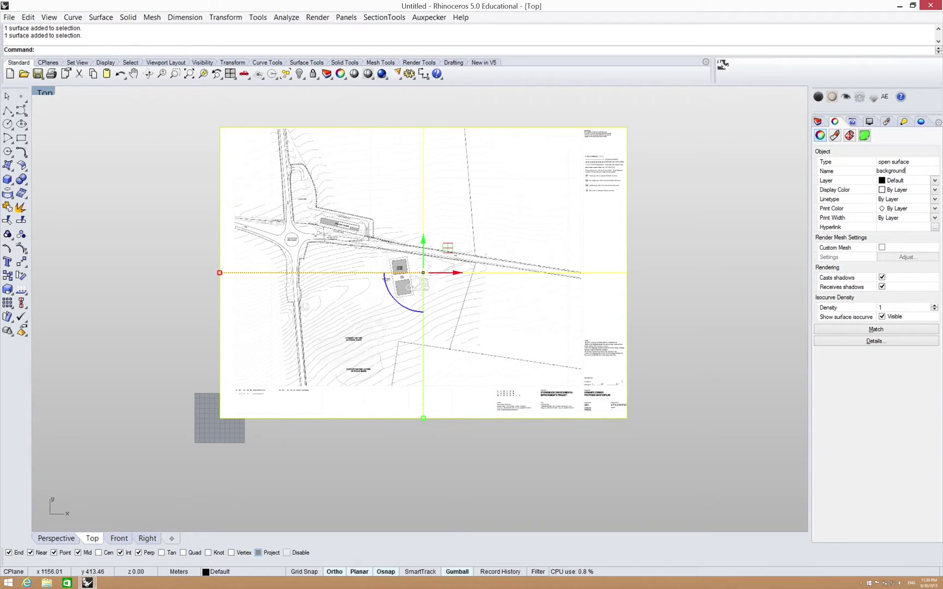
{"action": "key", "text": "Return"}
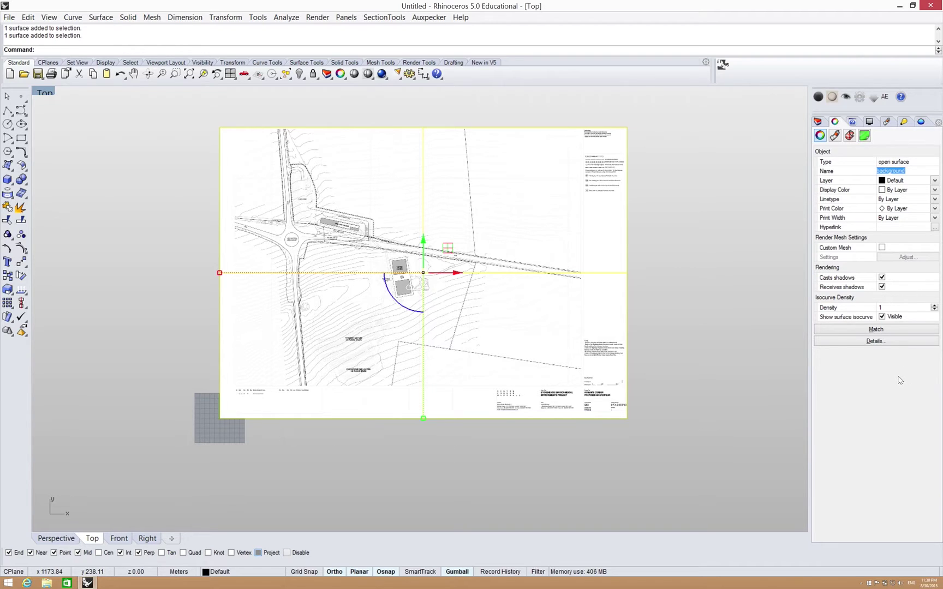
- Set the transparency of the site plan's Picture Frame material to about 51%
{"action": "left_click", "coordinate": [835, 137]}
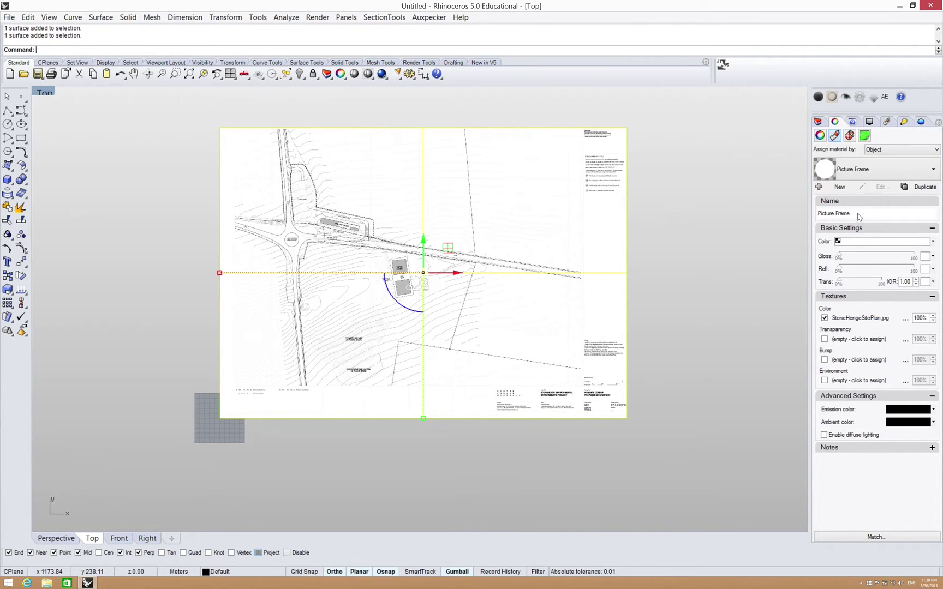
{"action": "left_click", "coordinate": [868, 170]}
{"action": "left_click", "coordinate": [862, 214]}
{"action": "mouse_move", "coordinate": [840, 282]}
{"action": "left_mouse_down"}
{"action": "mouse_move", "coordinate": [848, 282]}
{"action": "mouse_move", "coordinate": [839, 282]}
{"action": "left_mouse_up"}
{"action": "left_click_drag", "start_coordinate": [839, 283], "coordinate": [861, 288]}
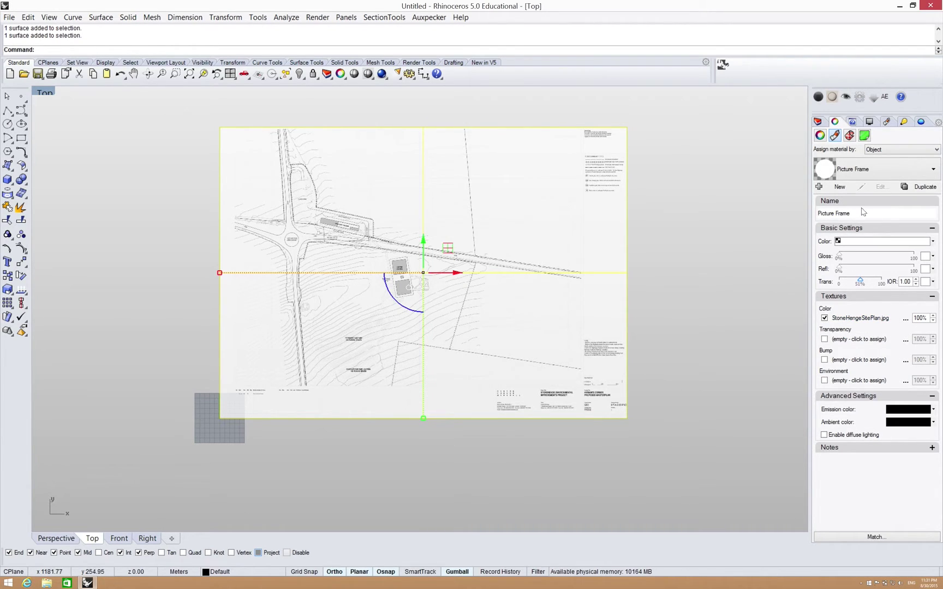
- Create a new layer named Background
{"action": "left_click", "coordinate": [817, 122]}
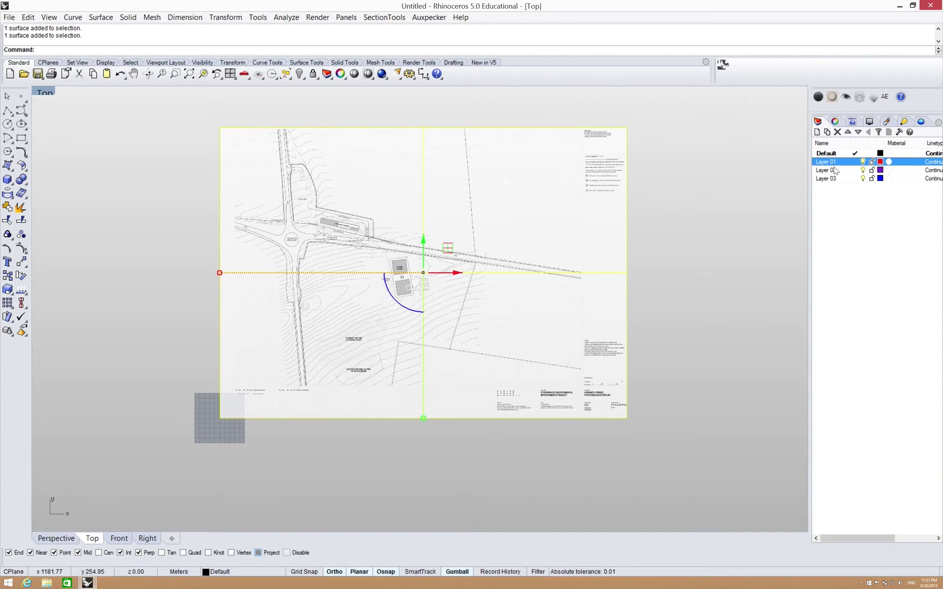
{"action": "left_click", "coordinate": [817, 133]}
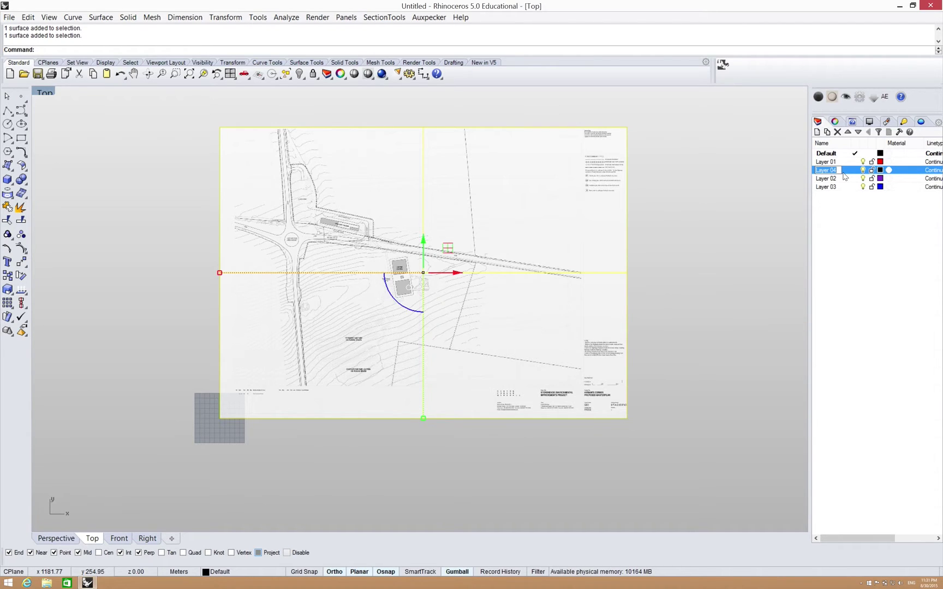
{"action": "type", "text": "Bac"}
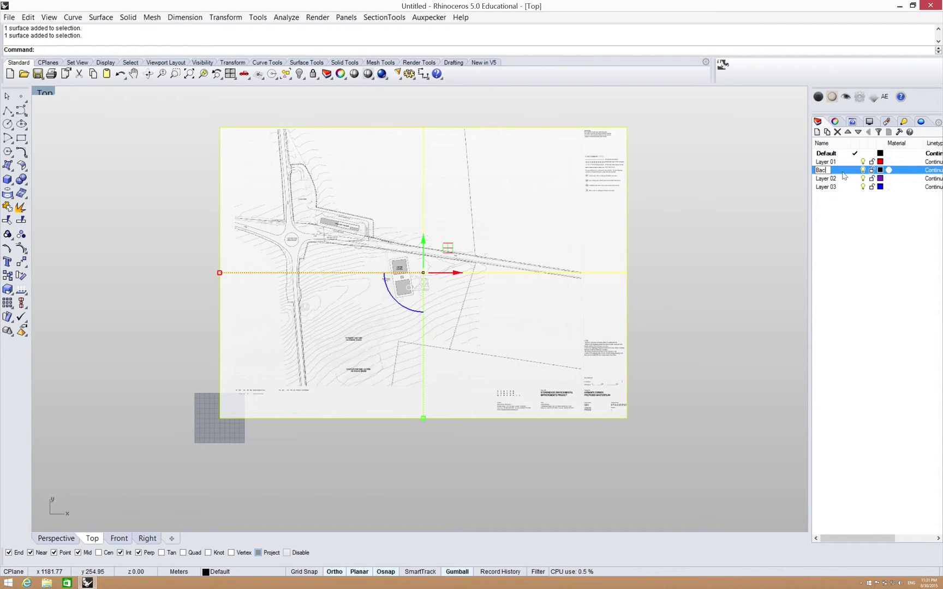
{"action": "type", "text": "kground"}
{"action": "key", "text": "Return"}
{"action": "left_click", "coordinate": [838, 170]}
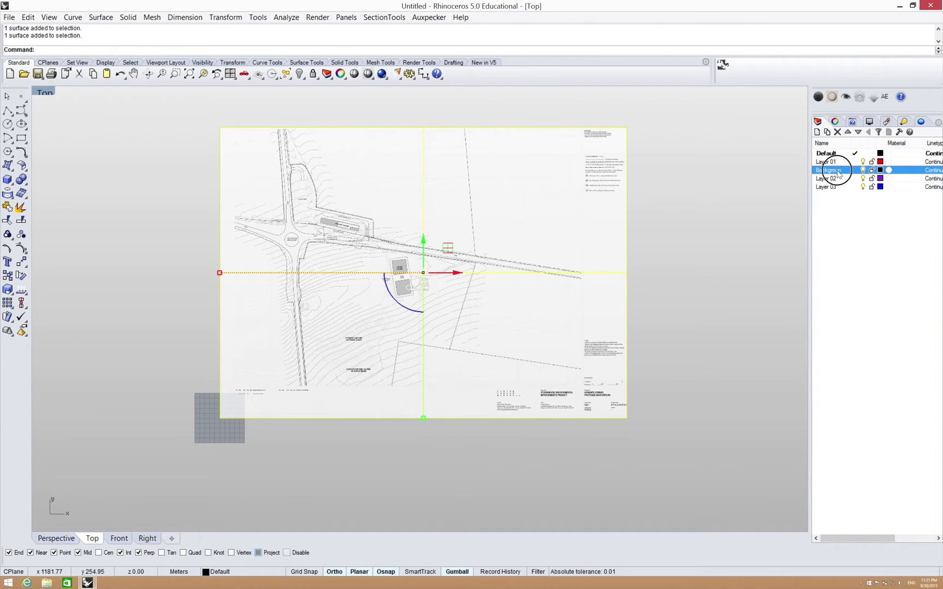
{"action": "left_click", "coordinate": [842, 169]}
{"action": "type", "text": "d"}
{"action": "key", "text": "Return"}
{"action": "left_click", "coordinate": [840, 208]}
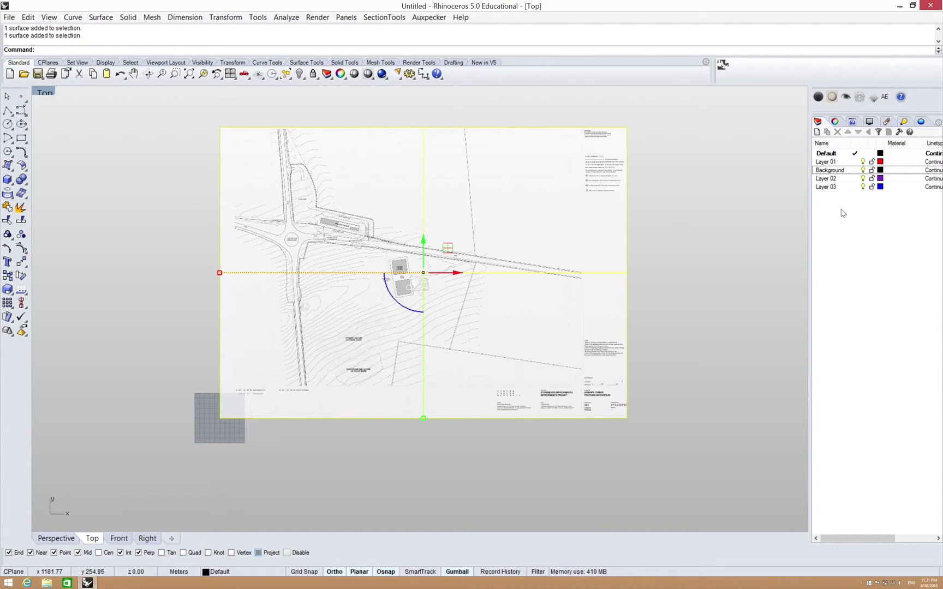
{"action": "right_click", "coordinate": [830, 172]}
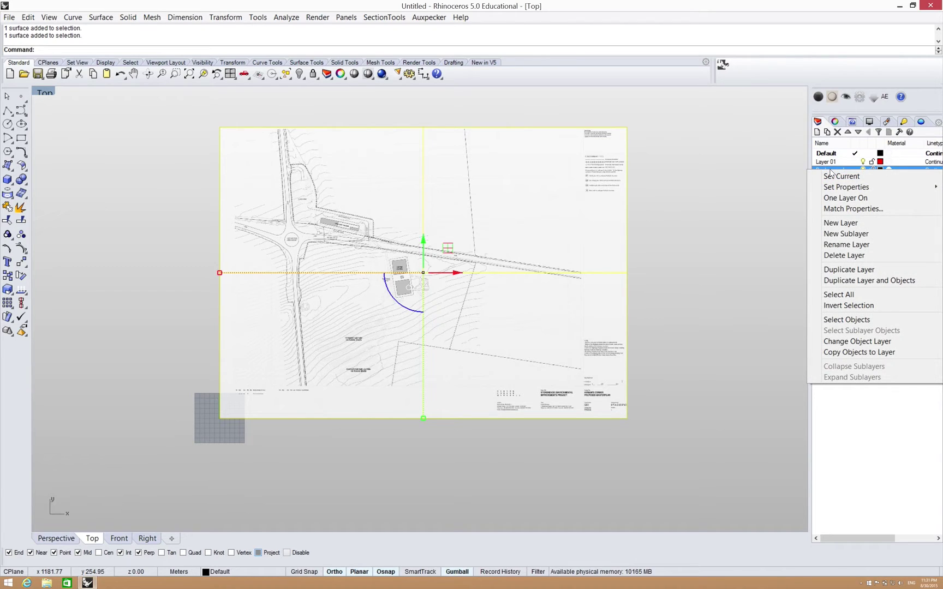
{"action": "left_click", "coordinate": [843, 245]}
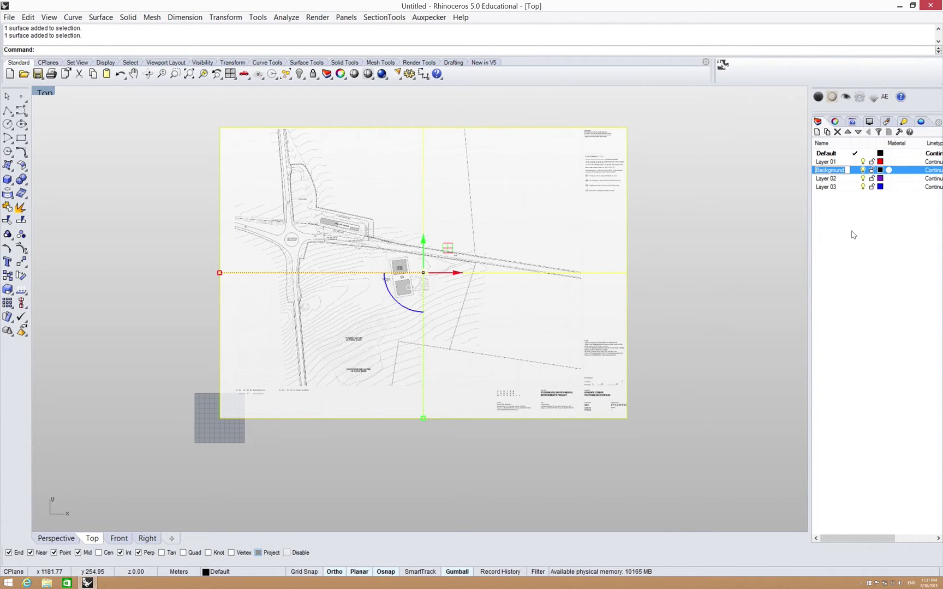
{"action": "key", "text": "End"}
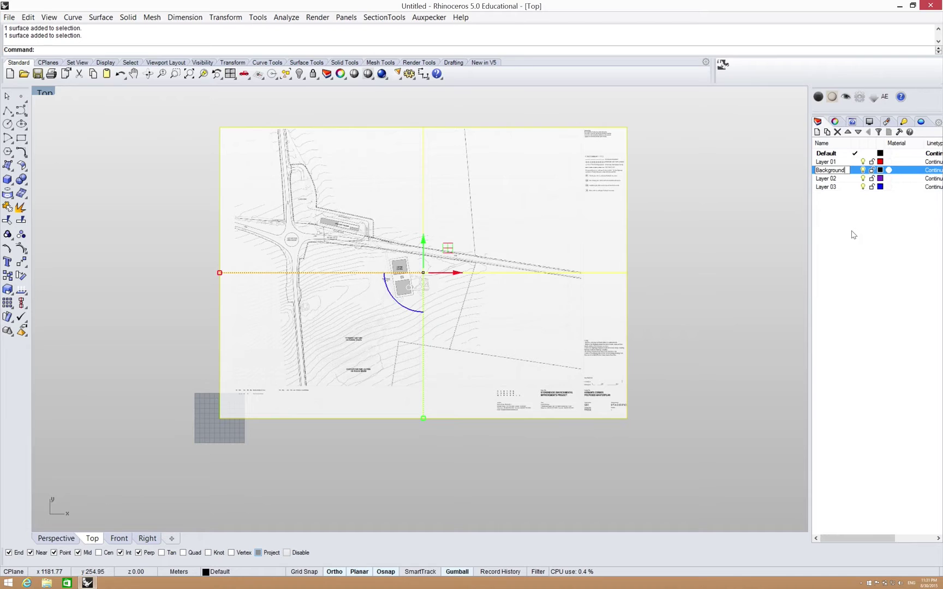
{"action": "key", "text": "Return"}
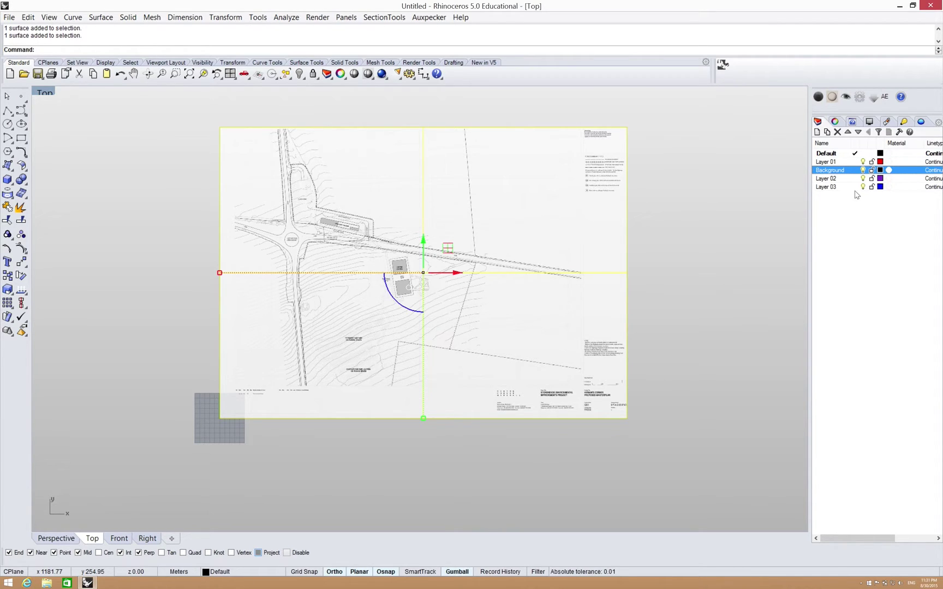
- Move the Background layer down to the end of the layer list, below Layer 03
{"action": "left_click", "coordinate": [858, 134]}
{"action": "left_click", "coordinate": [859, 135]}
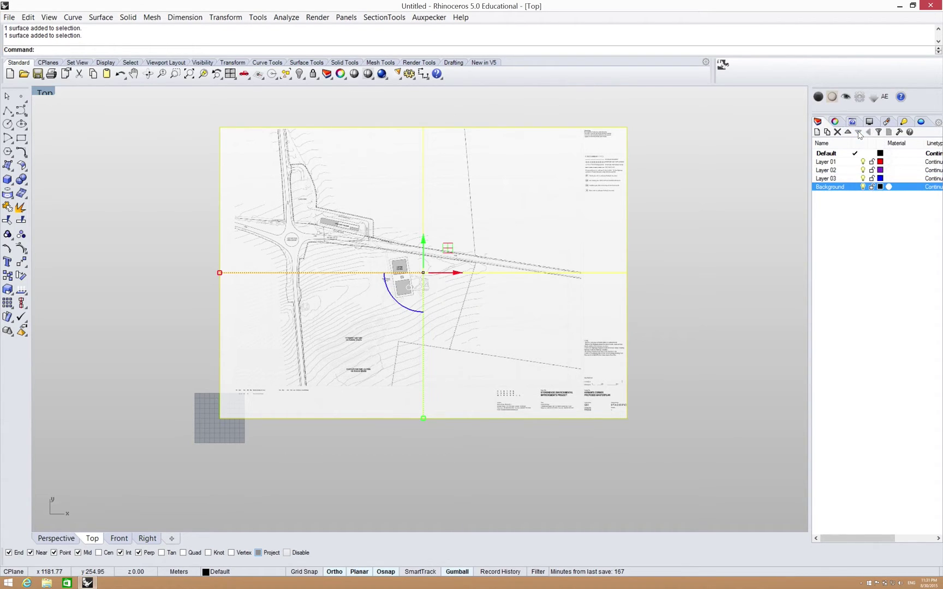
{"action": "left_click", "coordinate": [866, 241]}
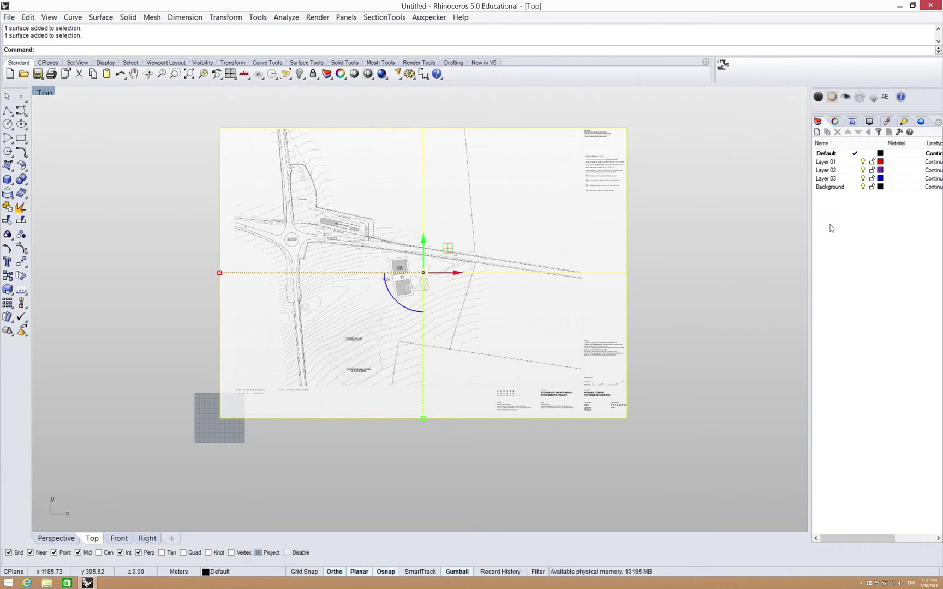
- Try to change the selected site plan's layer to Background from the layer list, and view the choices for the current layer
{"action": "left_click", "coordinate": [642, 236]}
{"action": "left_click", "coordinate": [594, 225]}
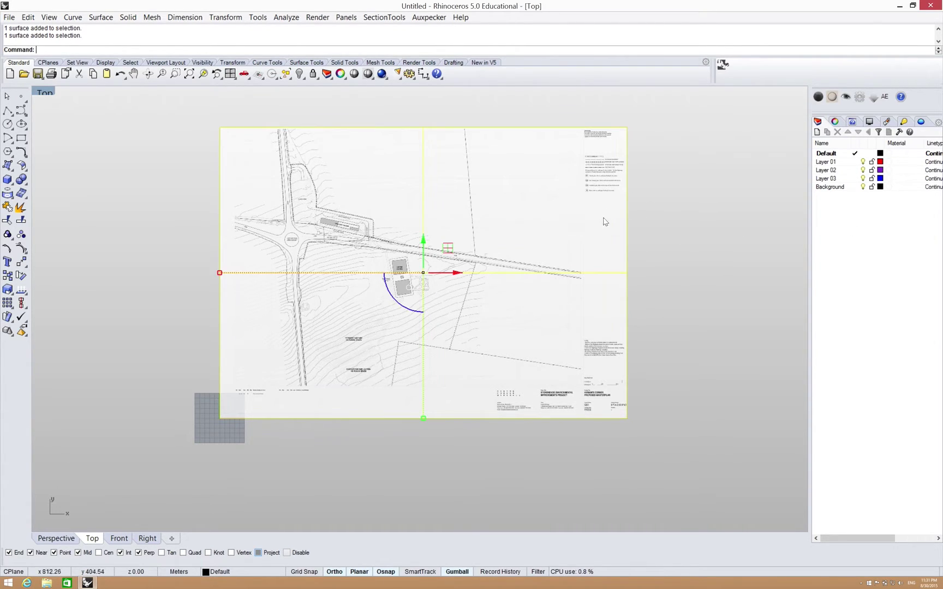
{"action": "right_click", "coordinate": [829, 187]}
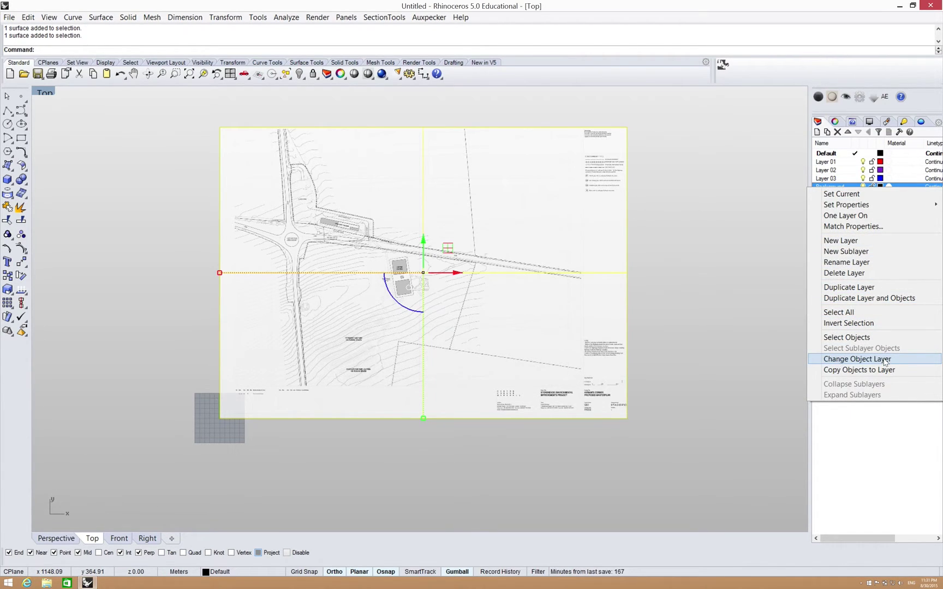
{"action": "left_click", "coordinate": [860, 361]}
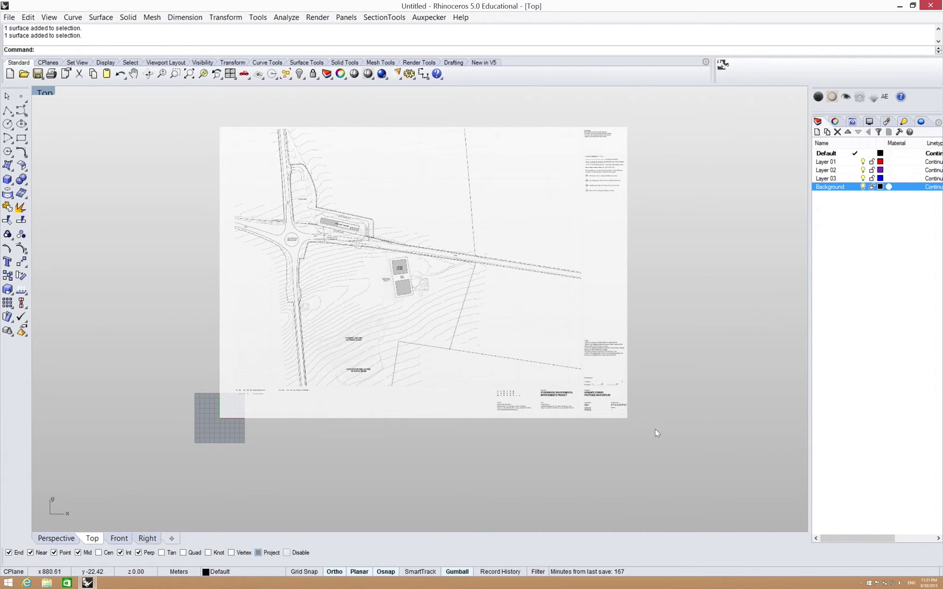
{"action": "left_click", "coordinate": [251, 571]}
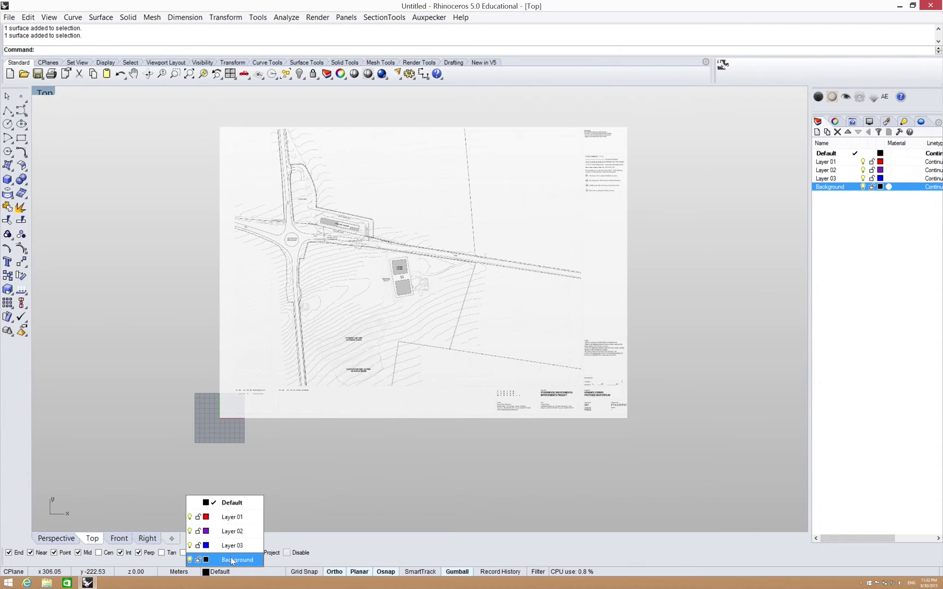
{"action": "left_click", "coordinate": [682, 412]}
- Select the site plan and set its layer to Background in its object properties
{"action": "left_click", "coordinate": [593, 267]}
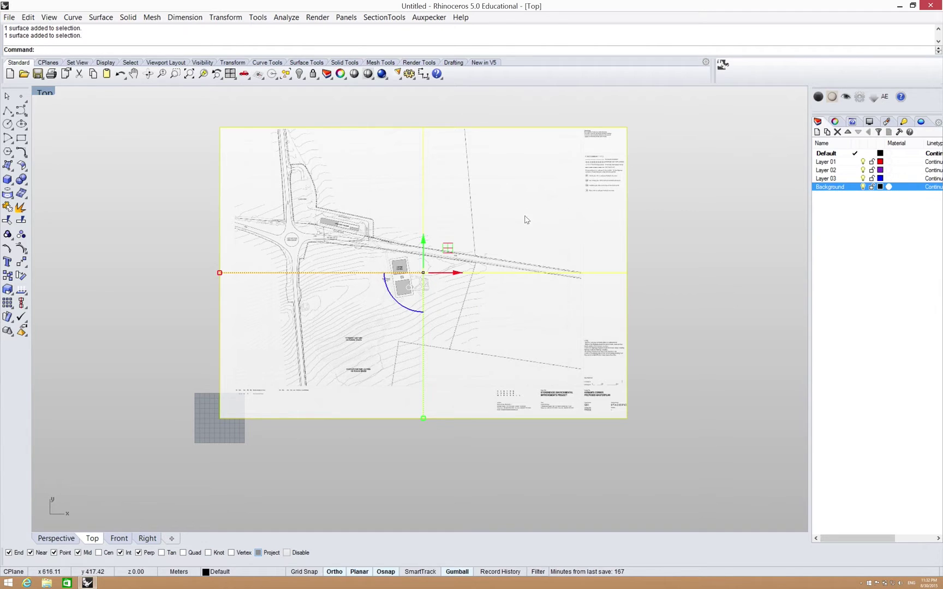
{"action": "left_click", "coordinate": [835, 122]}
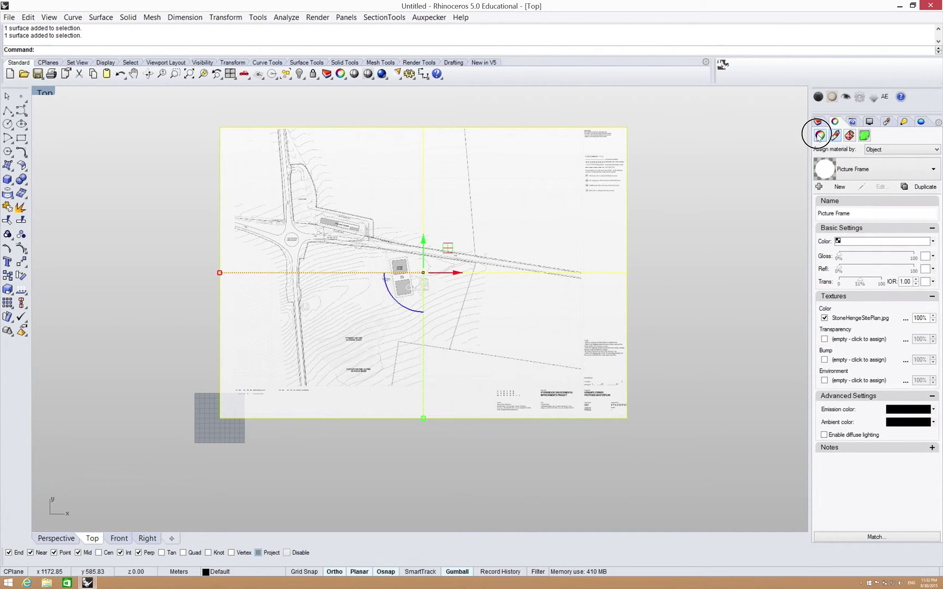
{"action": "left_click", "coordinate": [820, 135]}
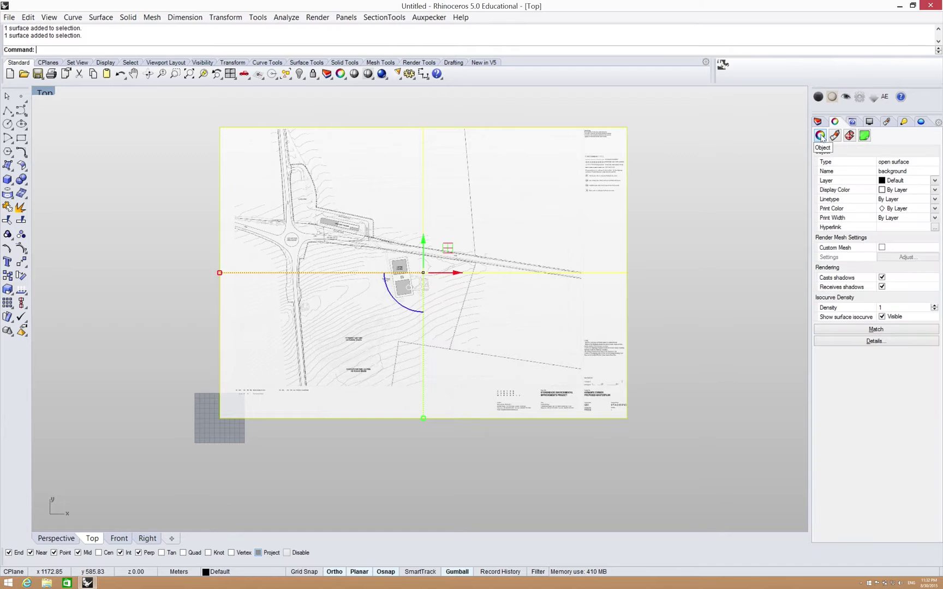
{"action": "left_click", "coordinate": [934, 182]}
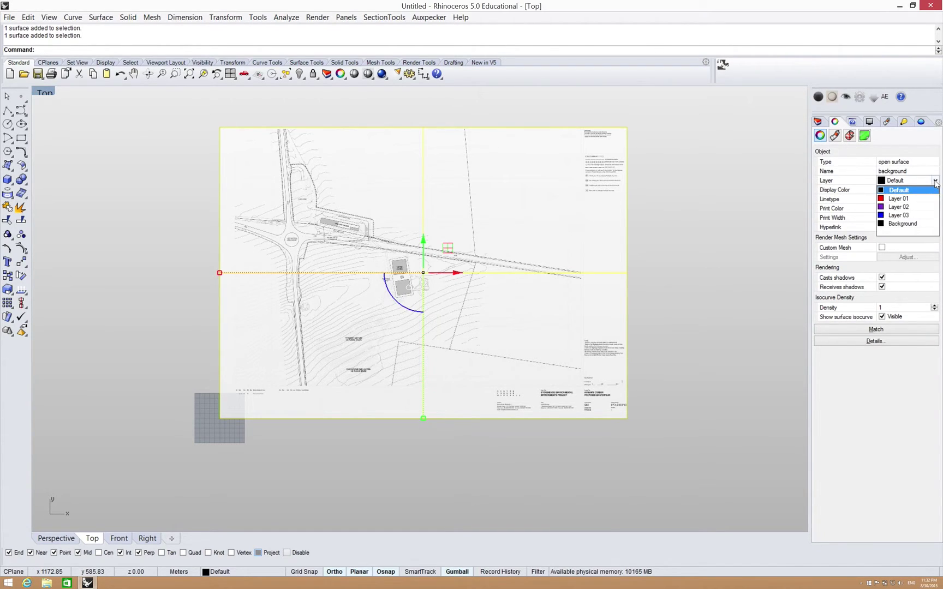
{"action": "left_click", "coordinate": [914, 224]}
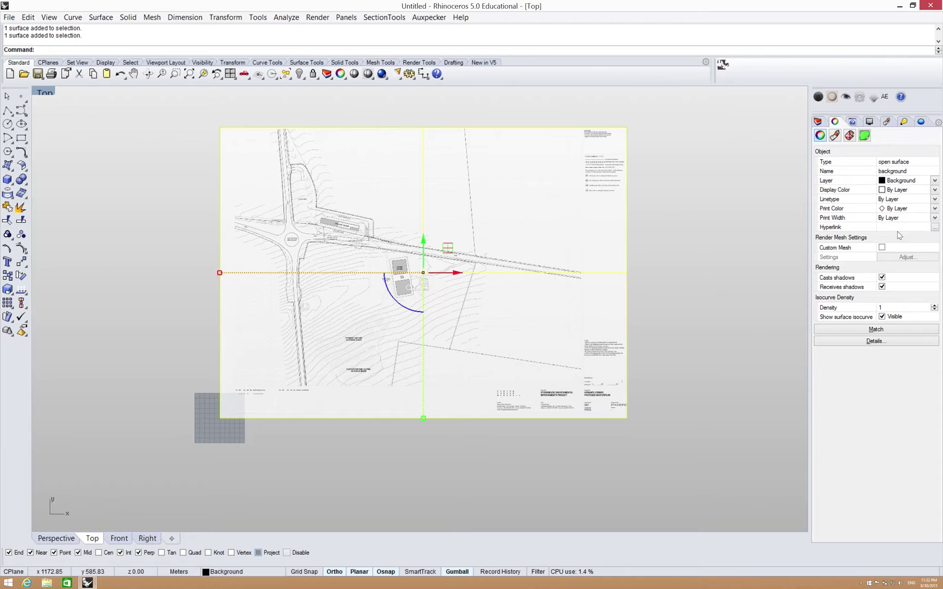
- Deselect the site plan, test the Background layer's visibility by turning it off and back on, and lock the layer
{"action": "left_click", "coordinate": [817, 123]}
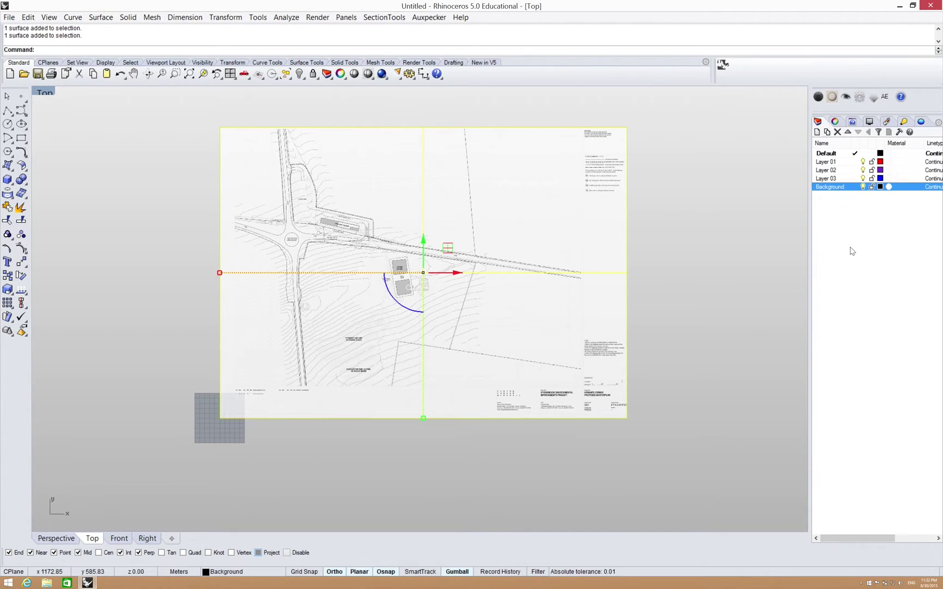
{"action": "left_click", "coordinate": [753, 220]}
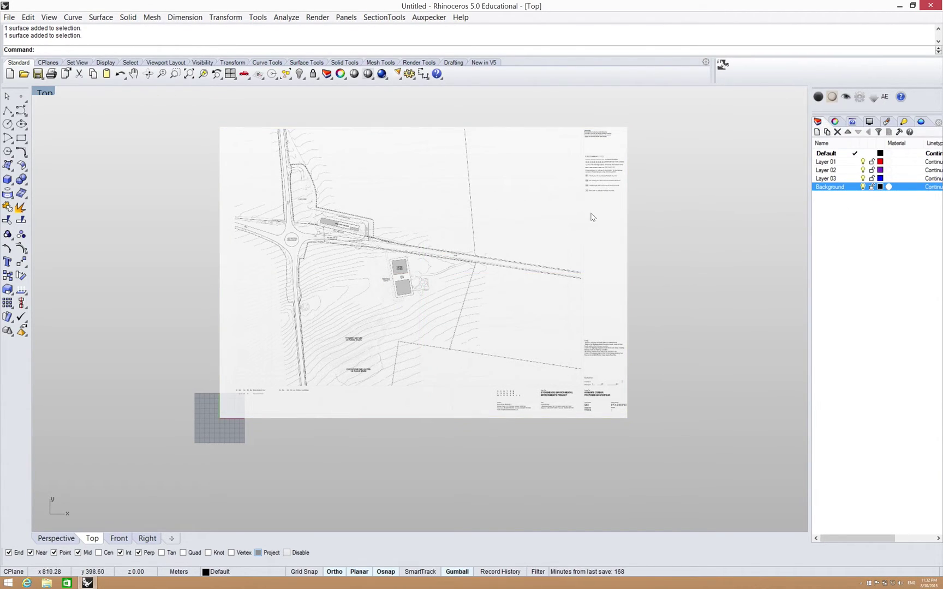
{"action": "left_click", "coordinate": [862, 187]}
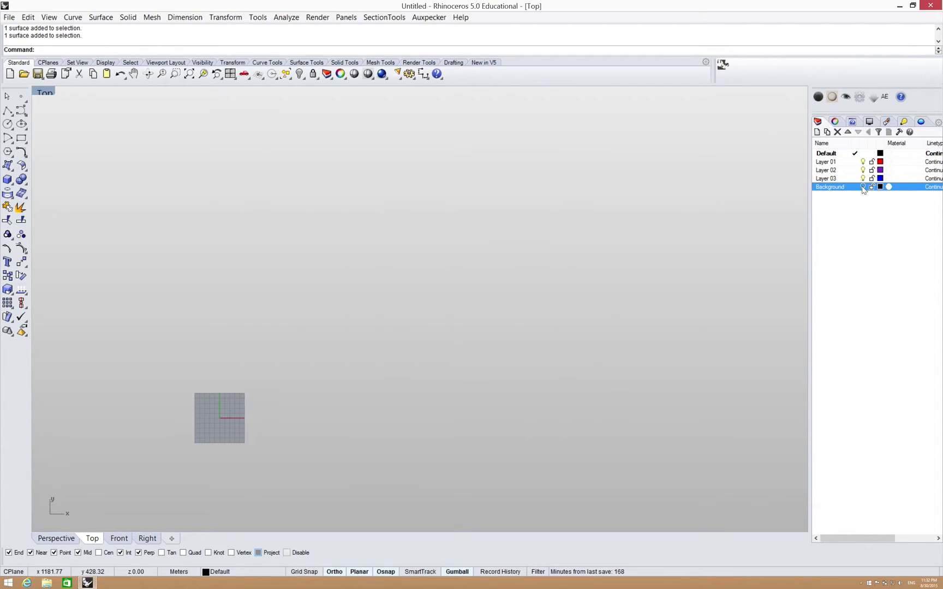
{"action": "left_click", "coordinate": [863, 187]}
{"action": "left_click", "coordinate": [863, 187]}
{"action": "left_click", "coordinate": [862, 187]}
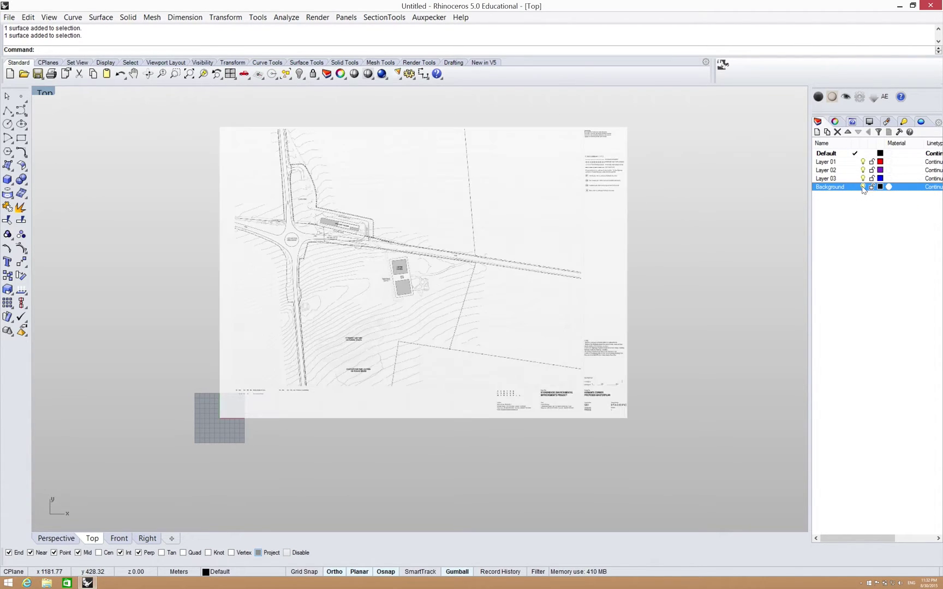
{"action": "left_click", "coordinate": [871, 188]}
- Rename Layer 01 as Contours
{"action": "left_click", "coordinate": [827, 162]}
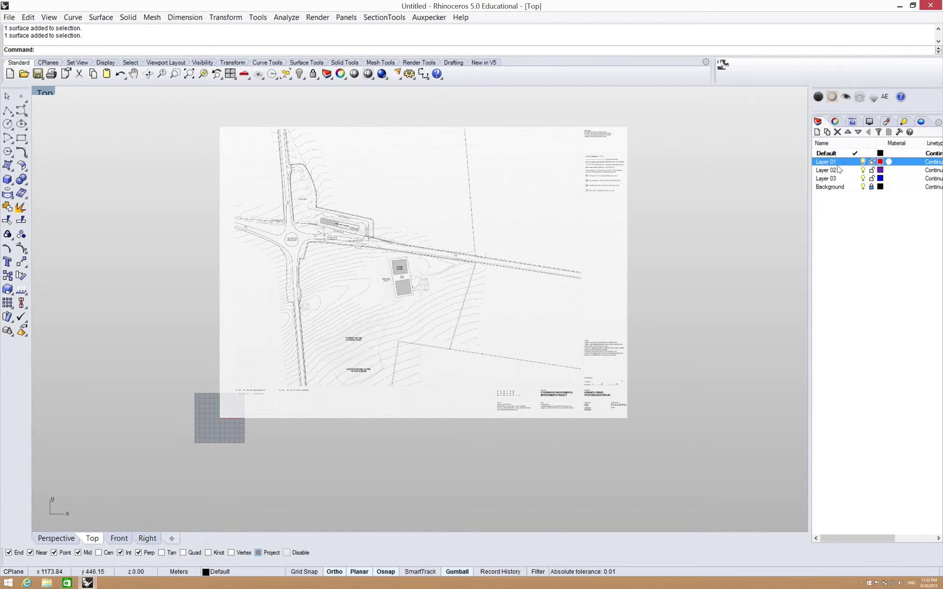
{"action": "left_click", "coordinate": [830, 162]}
{"action": "double_click", "coordinate": [821, 162]}
{"action": "type", "text": "Contours"}
{"action": "key", "text": "Return"}
- Inspect the contour lines around the Visitor Centre on the site plan and add a sublayer named light under Contours
{"action": "scroll", "coordinate": [371, 225], "scroll_direction": "up", "scroll_amount": 5}
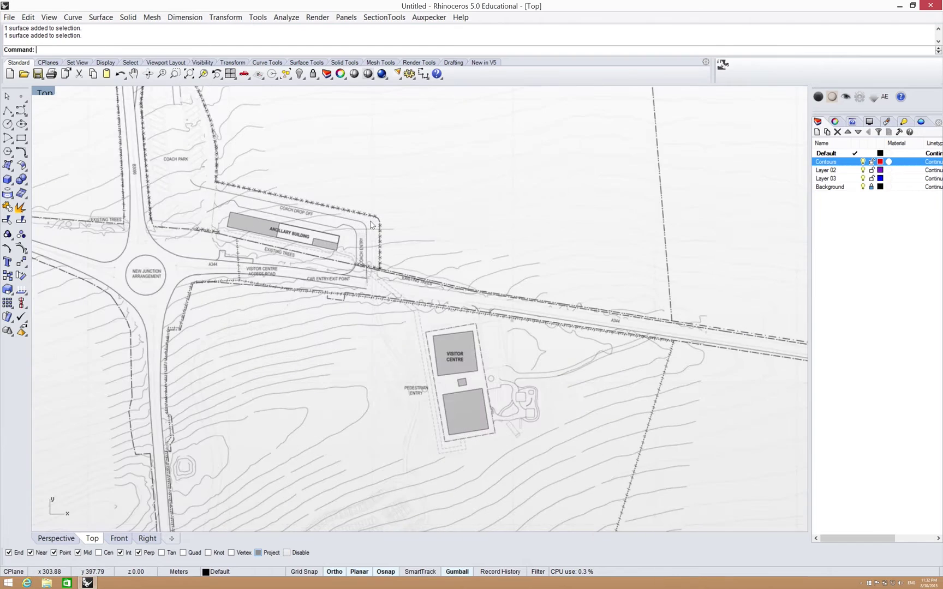
{"action": "right_click_drag", "start_coordinate": [541, 316], "coordinate": [501, 253]}
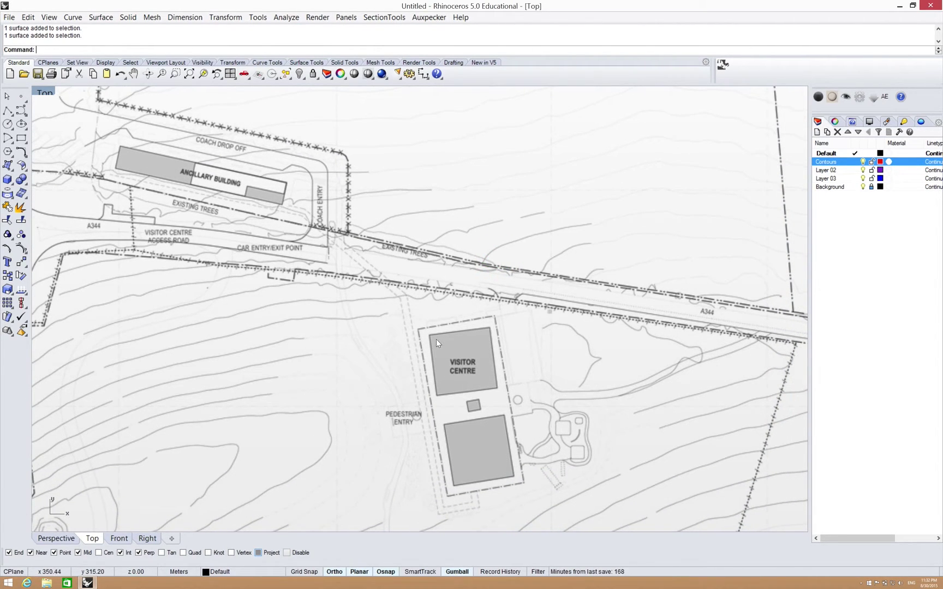
{"action": "right_click_drag", "start_coordinate": [435, 339], "coordinate": [502, 246]}
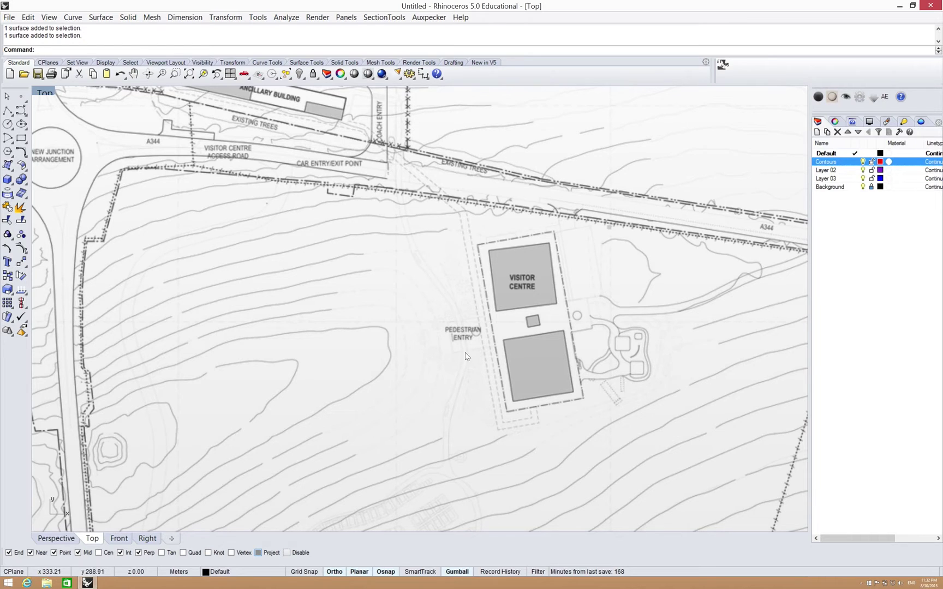
{"action": "right_click_drag", "start_coordinate": [534, 339], "coordinate": [470, 363]}
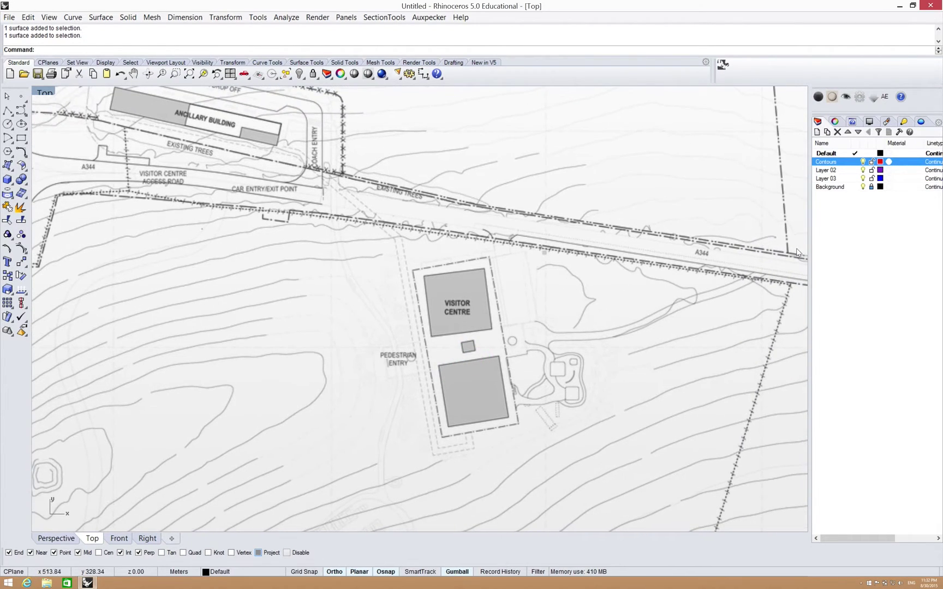
{"action": "left_click", "coordinate": [827, 132]}
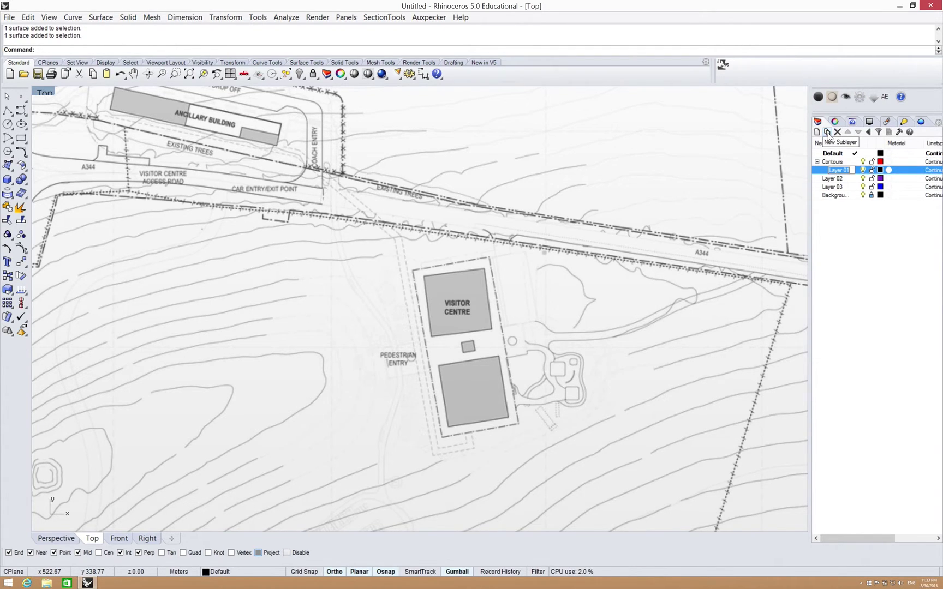
{"action": "type", "text": "light"}
{"action": "key", "text": "Return"}
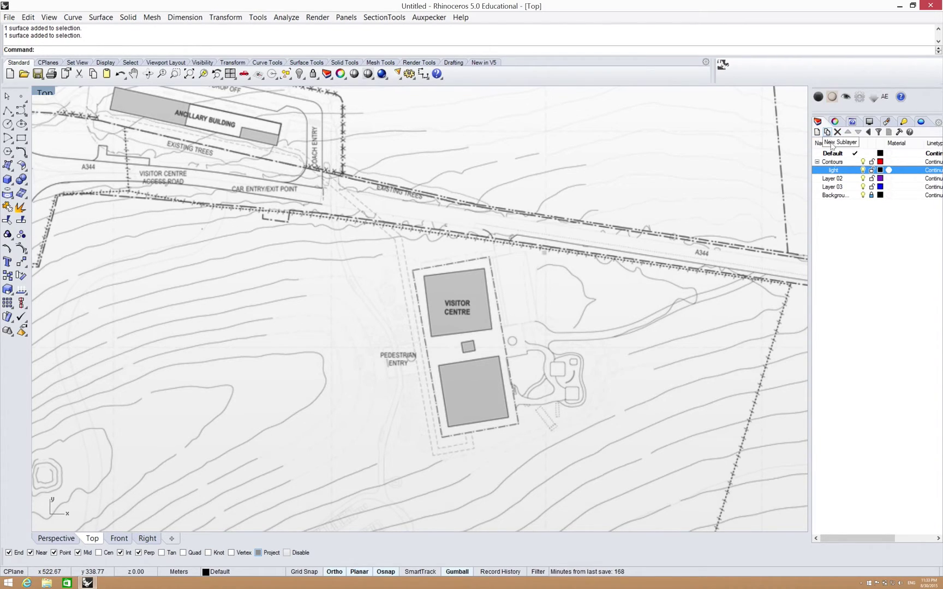
- Add a second sublayer named new under the Contours layer
{"action": "left_click", "coordinate": [826, 132]}
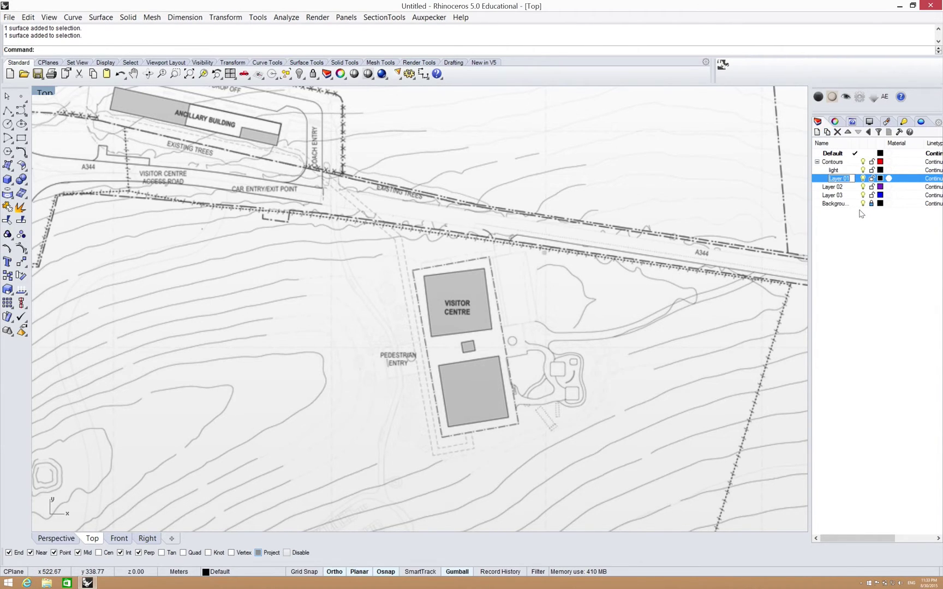
{"action": "type", "text": "N"}
{"action": "type", "text": "new"}
{"action": "key", "text": "Return"}
- Create a sublayer named dashed under new and move it up one level so it sits directly under Contours
{"action": "left_click", "coordinate": [827, 132]}
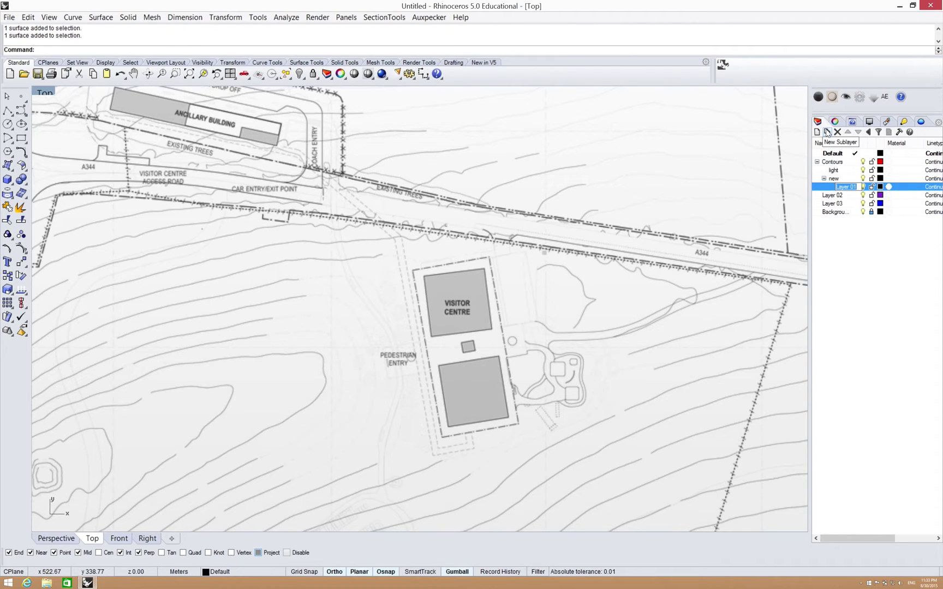
{"action": "type", "text": "das..."}
{"action": "key", "text": "Return"}
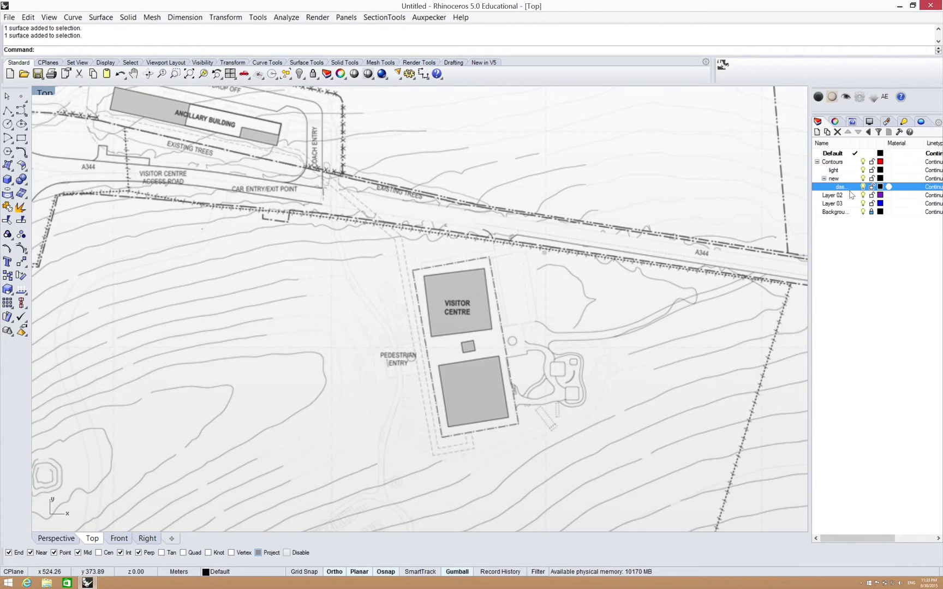
{"action": "left_click", "coordinate": [869, 133]}
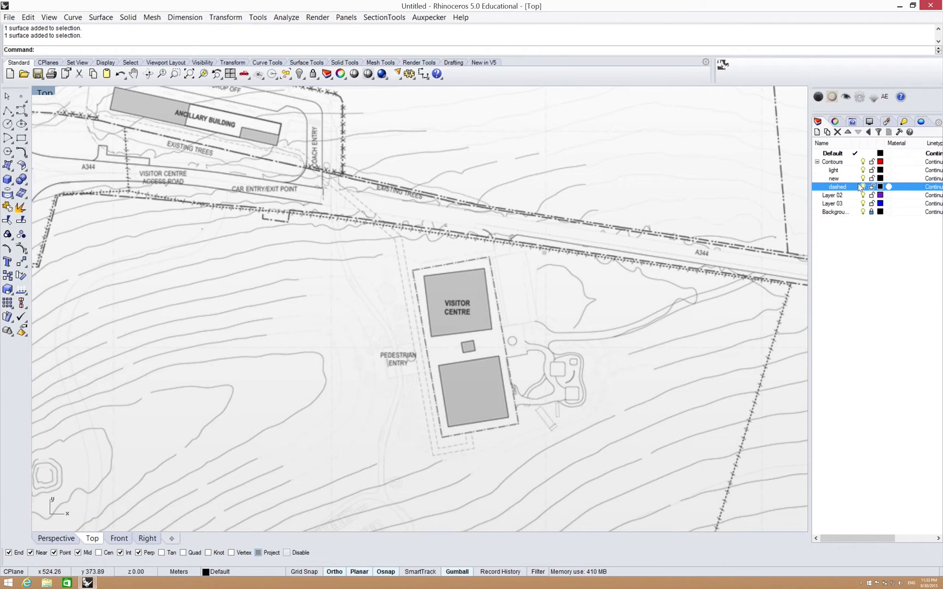
- Test how Contours controls its sublayers by turning it off and on, and locking and unlocking it
{"action": "left_click", "coordinate": [849, 162]}
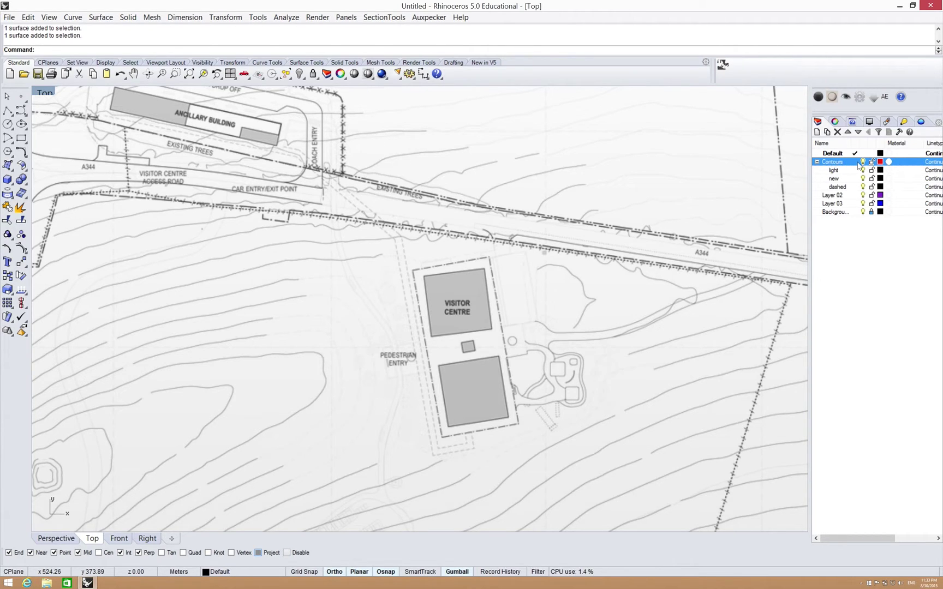
{"action": "left_click", "coordinate": [863, 162]}
{"action": "left_click", "coordinate": [862, 162]}
{"action": "left_click", "coordinate": [871, 162]}
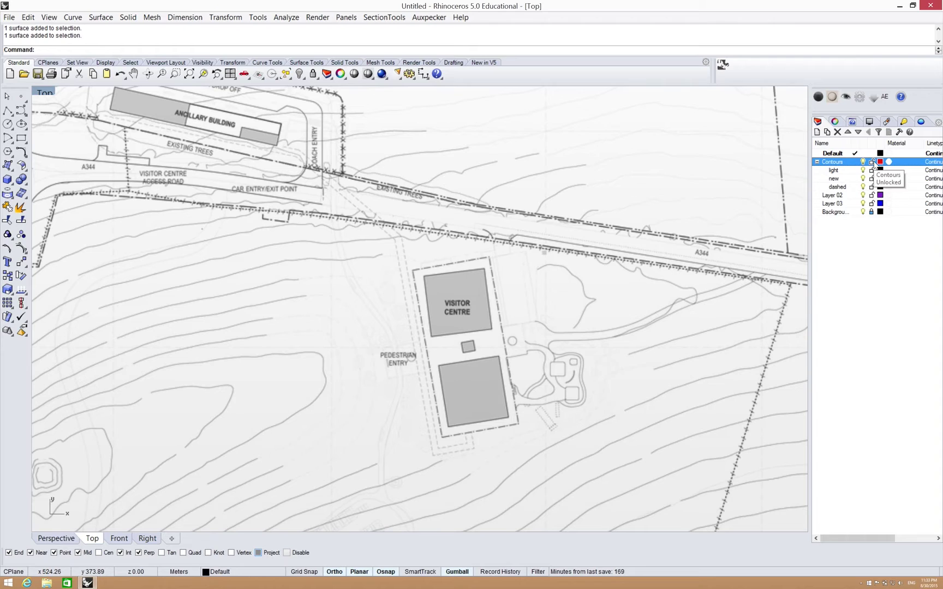
{"action": "left_click", "coordinate": [872, 163]}
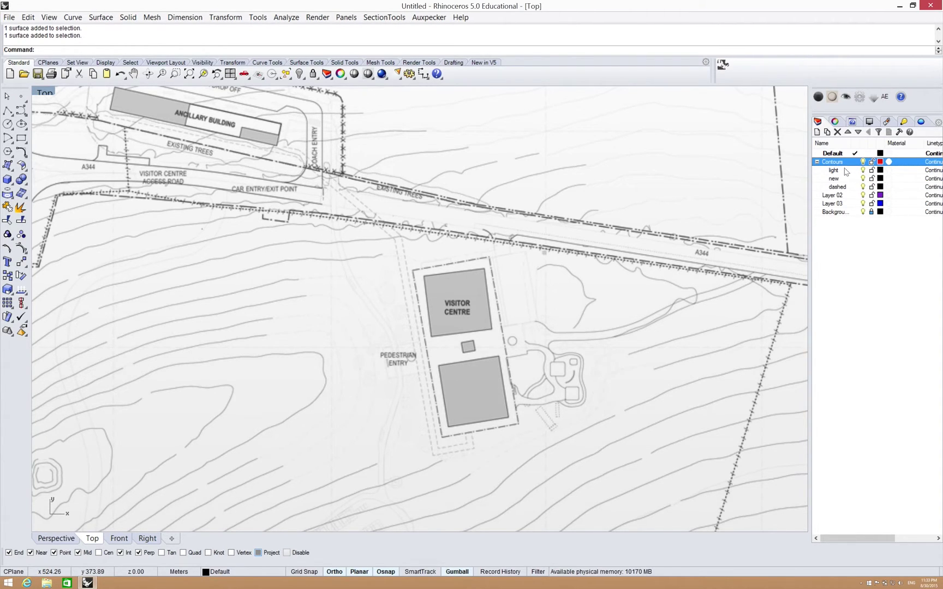
- Collapse the Contours layer so its light, new and dashed sublayers are hidden in the layer list
{"action": "left_click", "coordinate": [840, 170]}
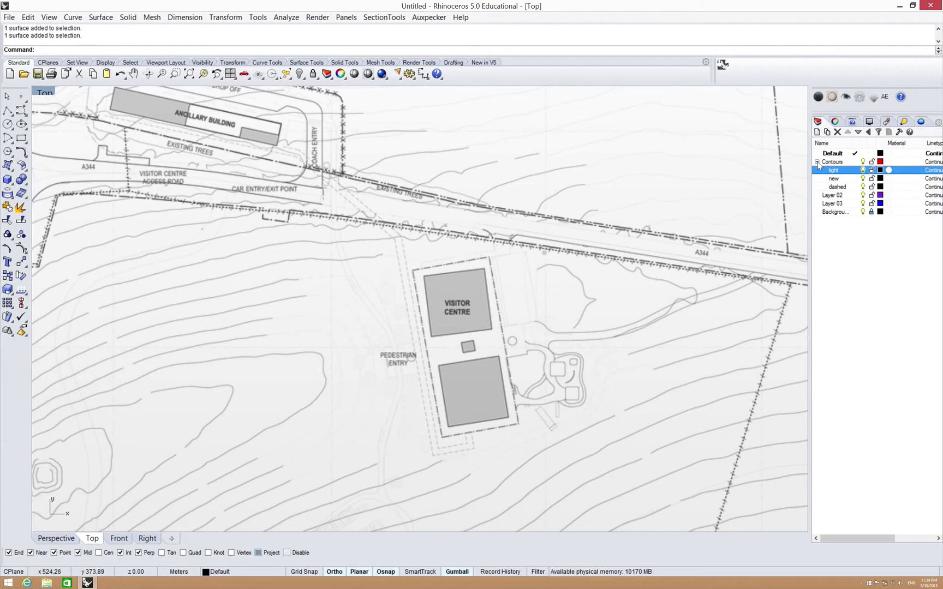
{"action": "left_click", "coordinate": [817, 163]}
{"action": "left_click", "coordinate": [817, 162]}
{"action": "left_click", "coordinate": [817, 162]}
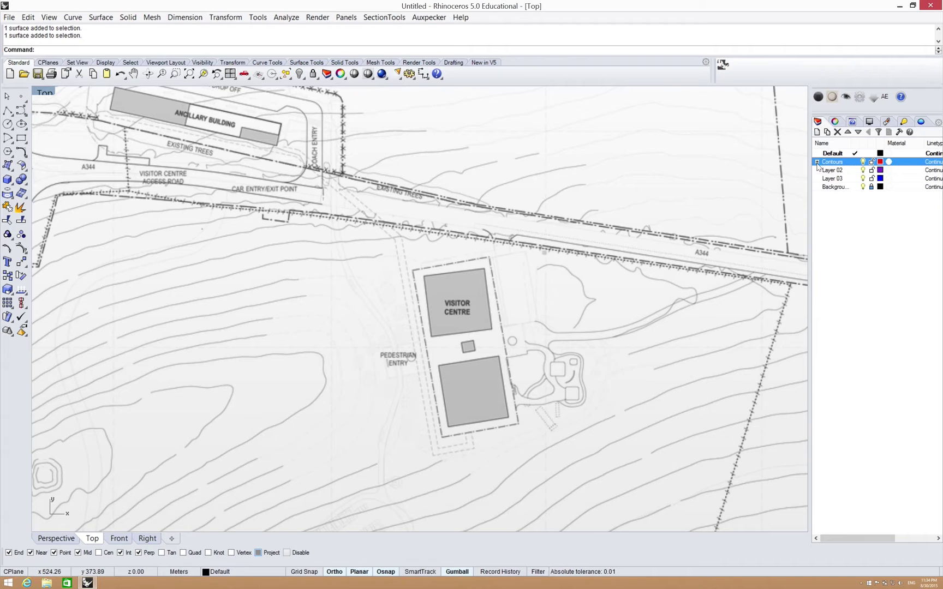
- Expand the Contours layer and make its light sublayer the current layer
{"action": "left_click", "coordinate": [818, 162]}
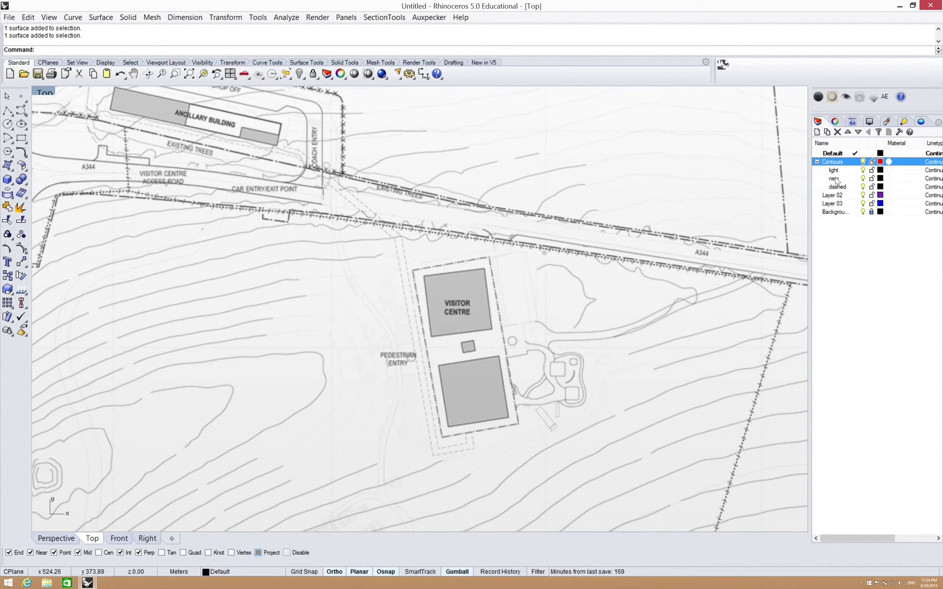
{"action": "left_click", "coordinate": [839, 172]}
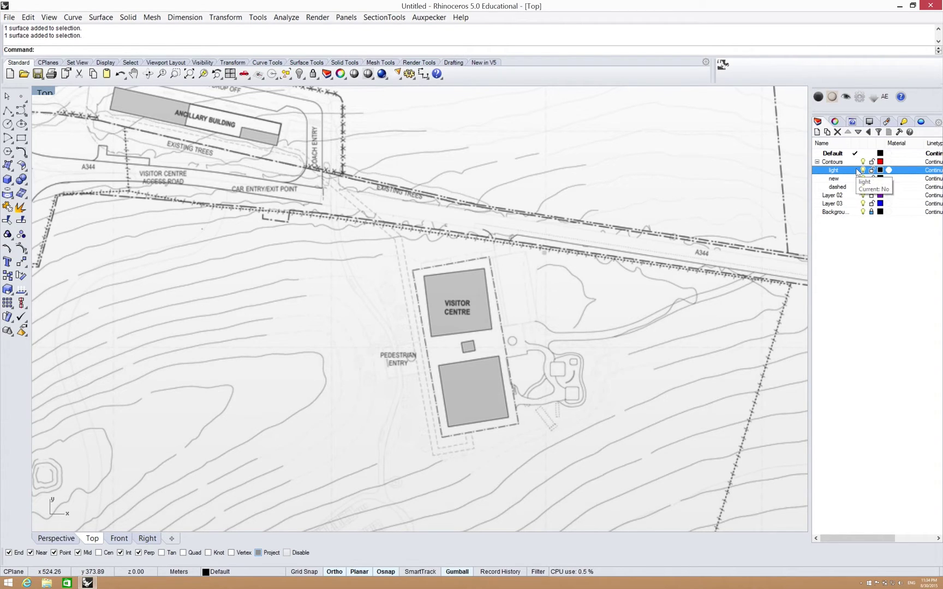
{"action": "left_click", "coordinate": [854, 170]}
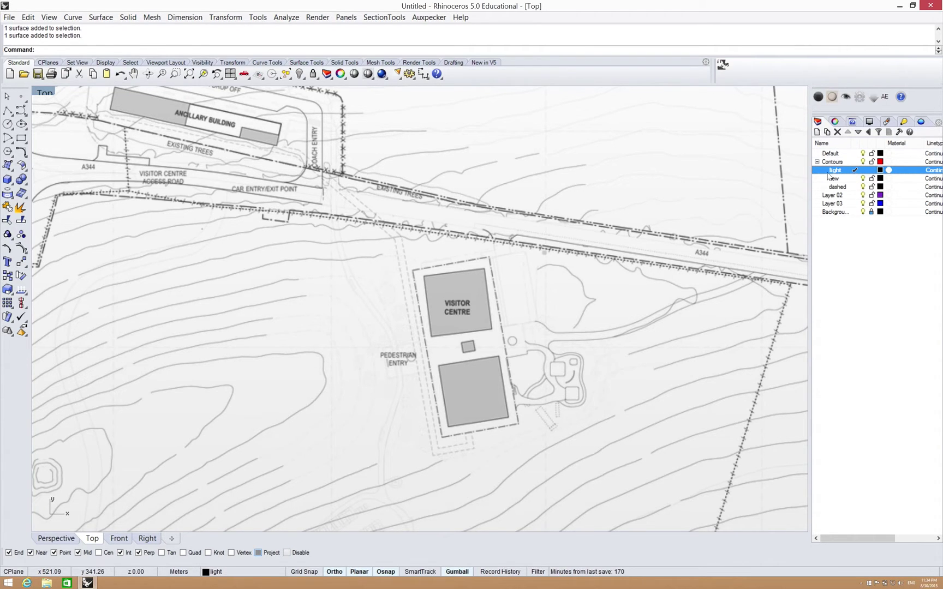
- Trace the faint contour north of the A344 eastward past the dash-dot boundary line with a six-point interpolated curve
{"action": "right_click_drag", "start_coordinate": [524, 216], "coordinate": [454, 366]}
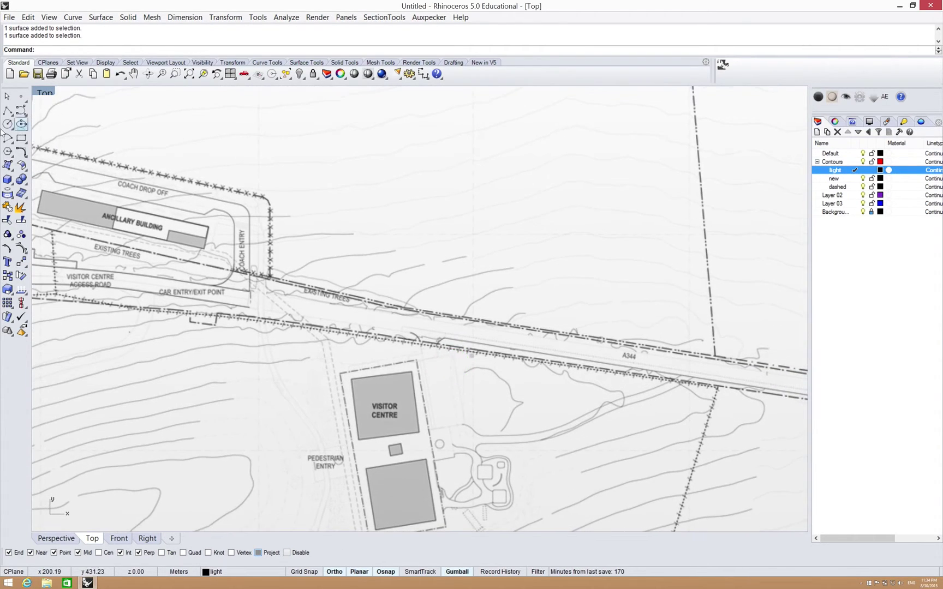
{"action": "left_click_drag", "start_coordinate": [20, 110], "coordinate": [49, 115]}
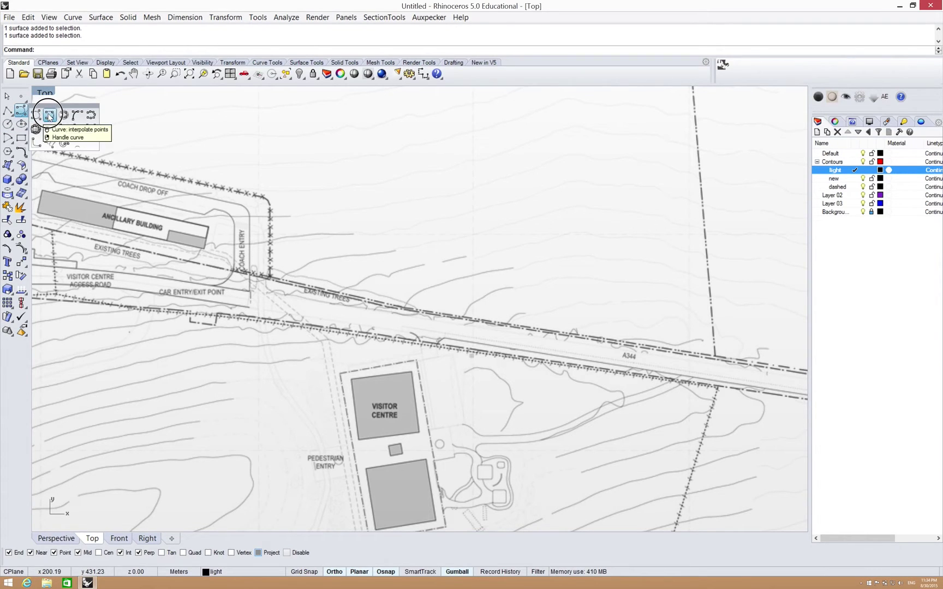
{"action": "left_click", "coordinate": [48, 115]}
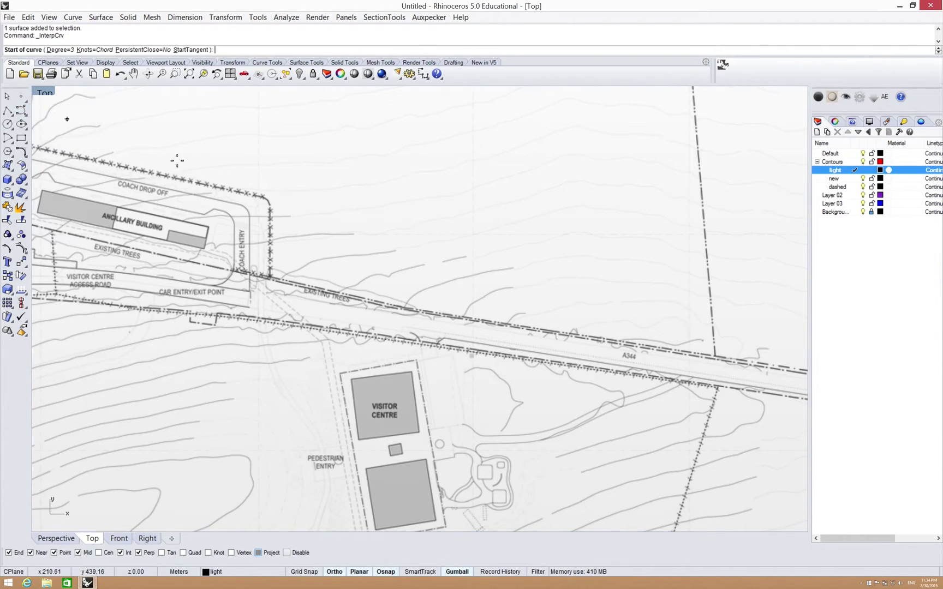
{"action": "left_click", "coordinate": [516, 269]}
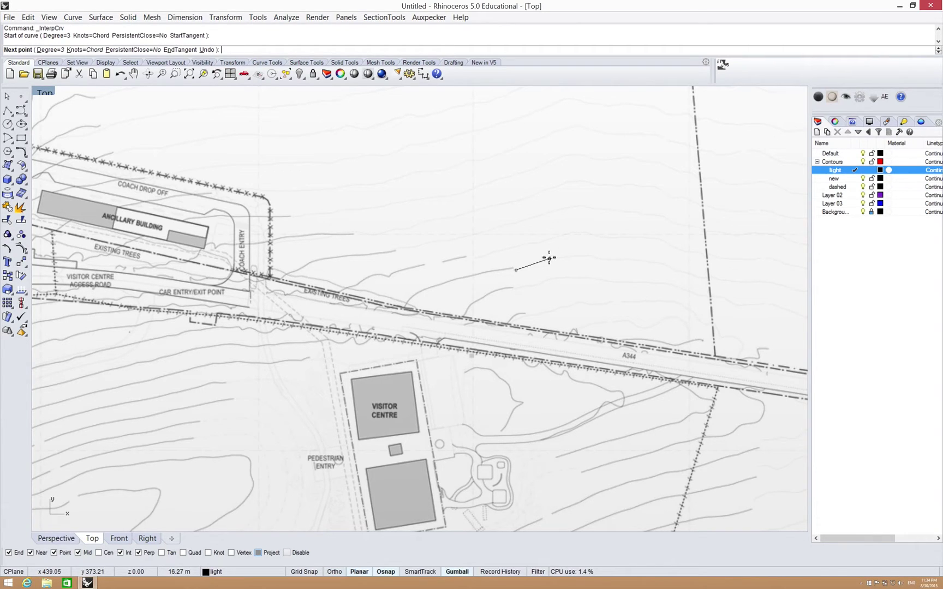
{"action": "left_click", "coordinate": [552, 259]}
{"action": "left_click", "coordinate": [592, 257]}
{"action": "left_click", "coordinate": [635, 261]}
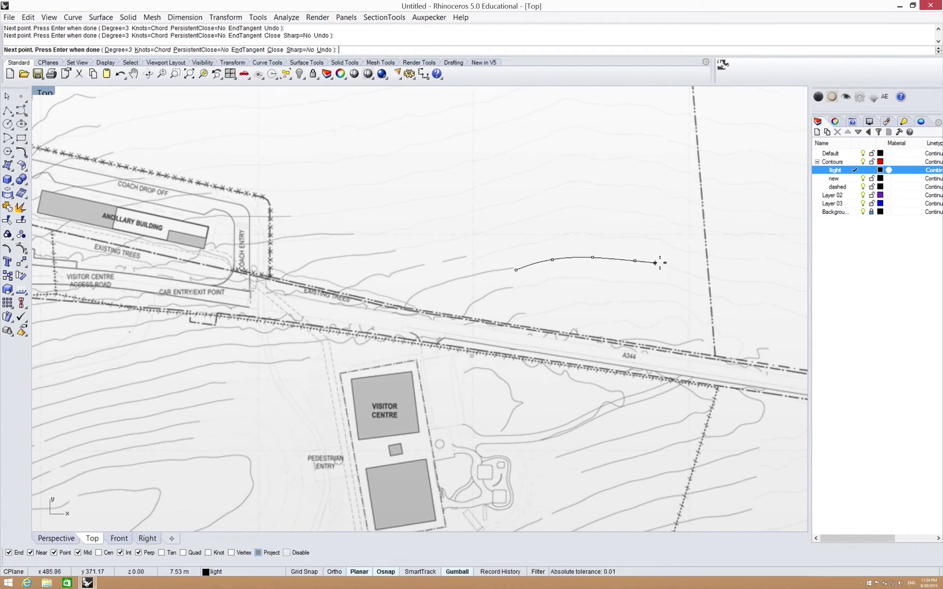
{"action": "left_click", "coordinate": [695, 271]}
{"action": "left_click", "coordinate": [760, 284]}
{"action": "key", "text": "F8"}
{"action": "key", "text": "Return"}
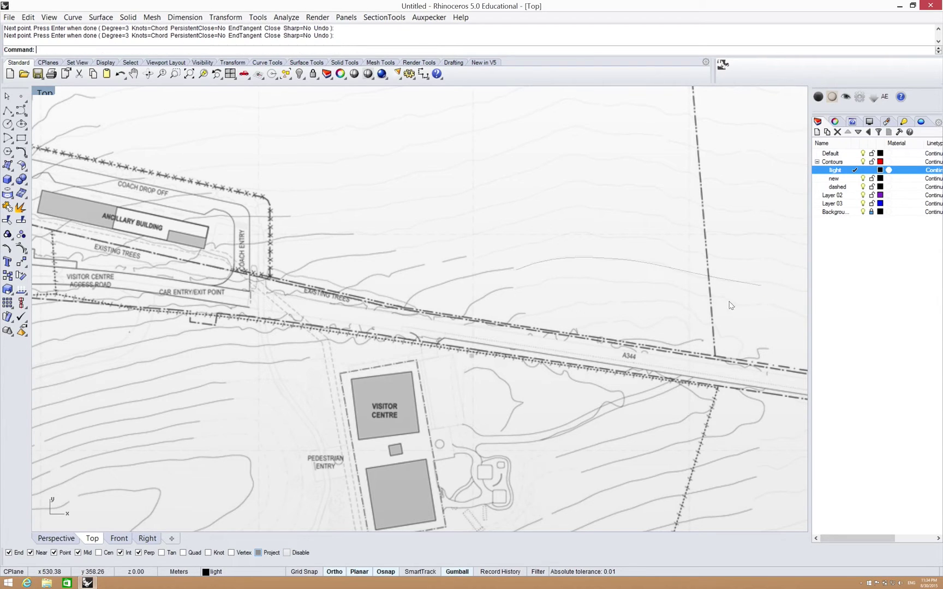
- Trace the next faint contour just south of the first one with a second interpolated curve running east past the boundary line
{"action": "key", "text": "Return"}
{"action": "left_click", "coordinate": [517, 288]}
{"action": "key", "text": "F8"}
{"action": "left_click", "coordinate": [541, 283]}
{"action": "key", "text": "F8"}
{"action": "left_click", "coordinate": [573, 277]}
{"action": "left_click", "coordinate": [633, 282]}
{"action": "left_click", "coordinate": [667, 284]}
{"action": "left_click", "coordinate": [710, 296]}
{"action": "left_click", "coordinate": [739, 303]}
{"action": "left_click", "coordinate": [770, 306]}
{"action": "key", "text": "Return"}
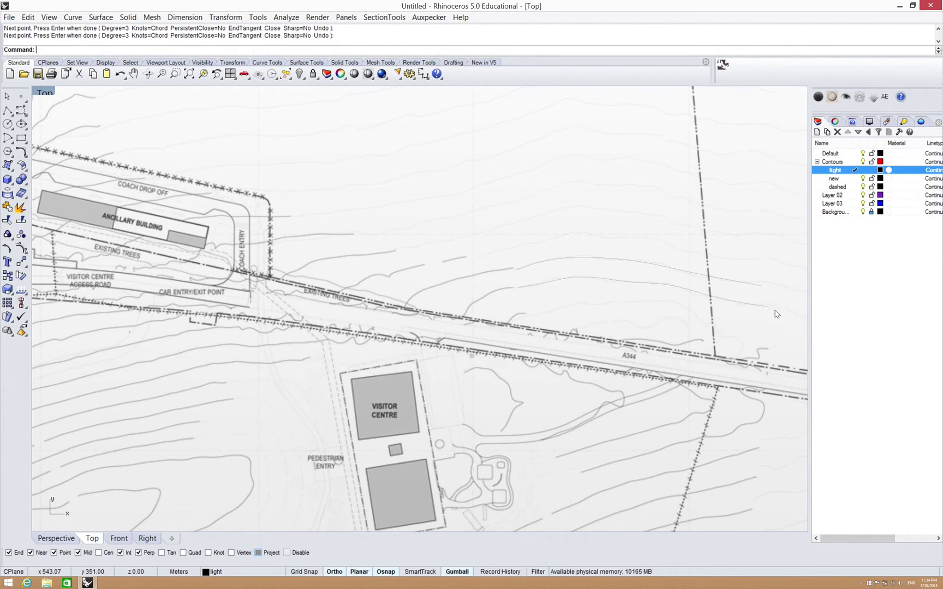
- Trace the third faint contour, closest to the A344, with a six-point interpolated curve ending just east of the boundary line
{"action": "key", "text": "Return"}
{"action": "left_click", "coordinate": [530, 314]}
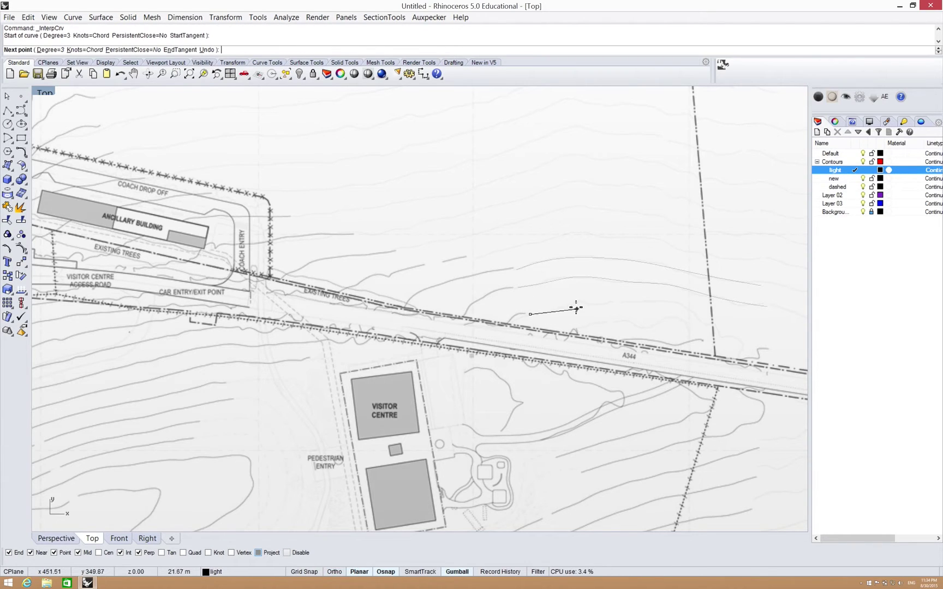
{"action": "left_click", "coordinate": [578, 301]}
{"action": "left_click", "coordinate": [637, 301]}
{"action": "left_click", "coordinate": [688, 309]}
{"action": "left_click", "coordinate": [715, 327]}
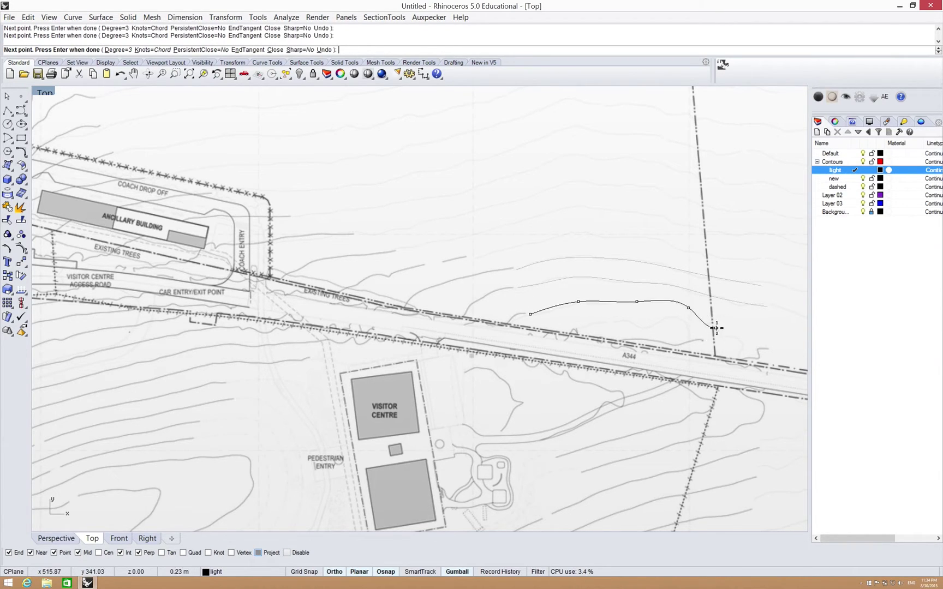
{"action": "left_click", "coordinate": [733, 339]}
{"action": "key", "text": "Return"}
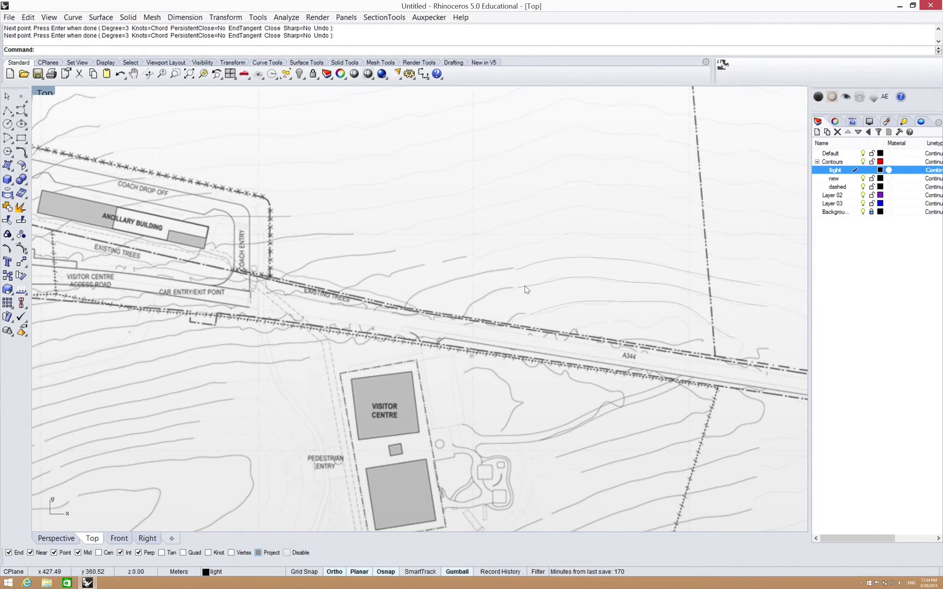
- Make the new sublayer current and trace the darker contour westward from the west end of the northernmost traced curve towards the road
{"action": "left_click", "coordinate": [852, 179]}
{"action": "key", "text": "Return"}
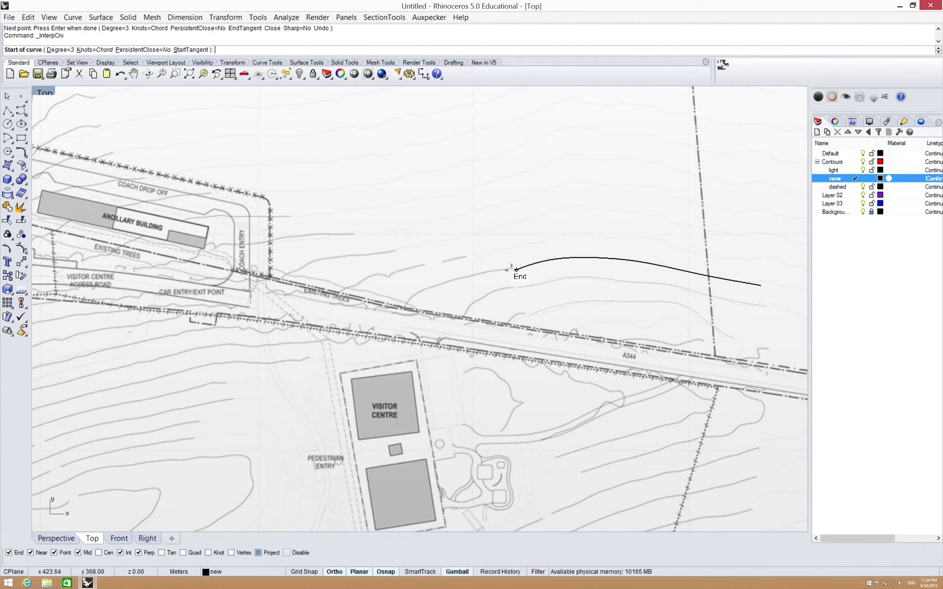
{"action": "left_click", "coordinate": [515, 270]}
{"action": "left_click", "coordinate": [477, 273]}
{"action": "left_click", "coordinate": [443, 286]}
{"action": "left_click", "coordinate": [409, 297]}
{"action": "key", "text": "Return"}
- Trace the darker contour west of the middle traced curve down to the road with a three-point interpolated curve
{"action": "key", "text": "Return"}
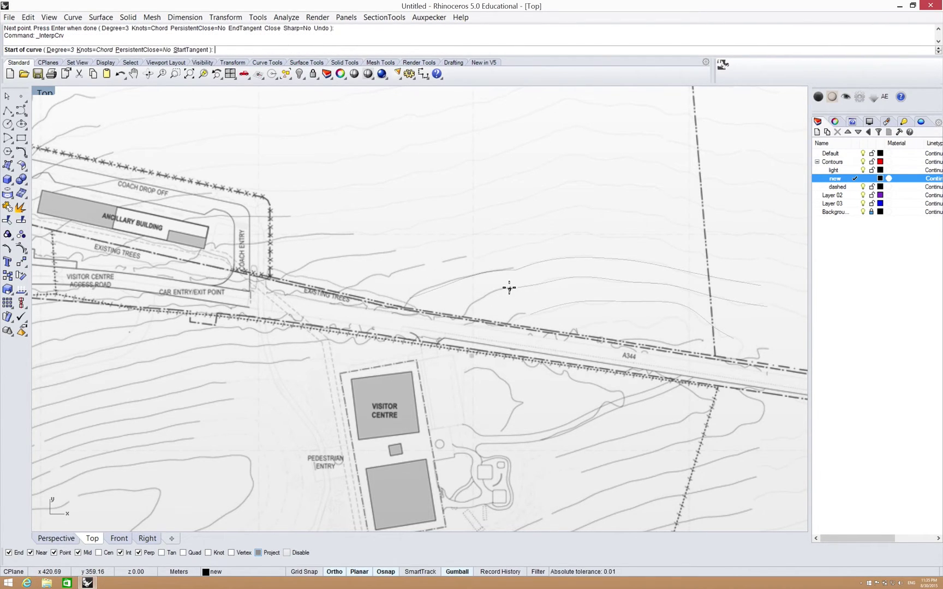
{"action": "left_click", "coordinate": [509, 289]}
{"action": "left_click", "coordinate": [484, 296]}
{"action": "left_click", "coordinate": [466, 312]}
{"action": "key", "text": "Return"}
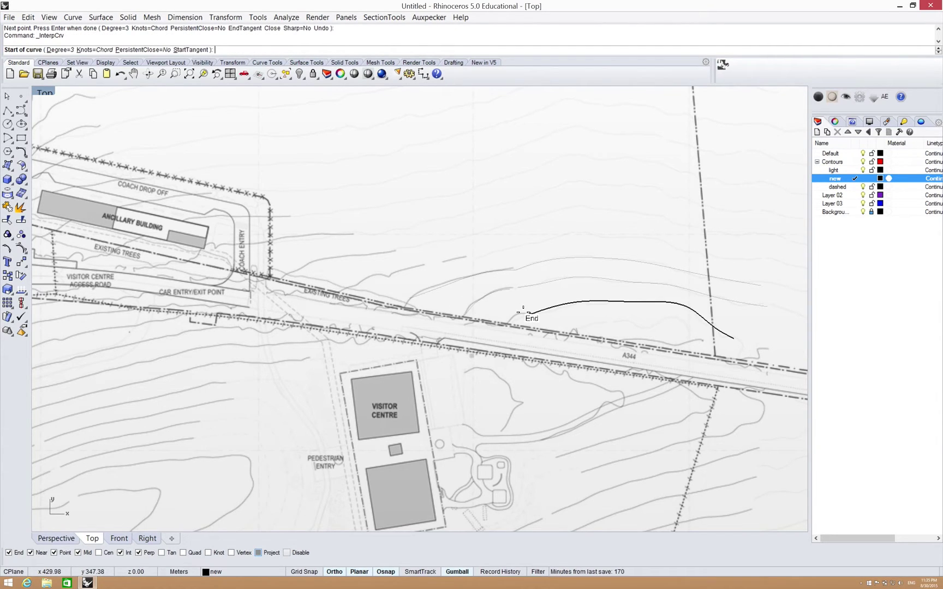
- Trace the short darker contour west of the southernmost traced curve down to the road with a three-point interpolated curve
{"action": "left_click", "coordinate": [523, 309]}
{"action": "left_click", "coordinate": [512, 316]}
{"action": "left_click", "coordinate": [506, 328]}
{"action": "key", "text": "Return"}
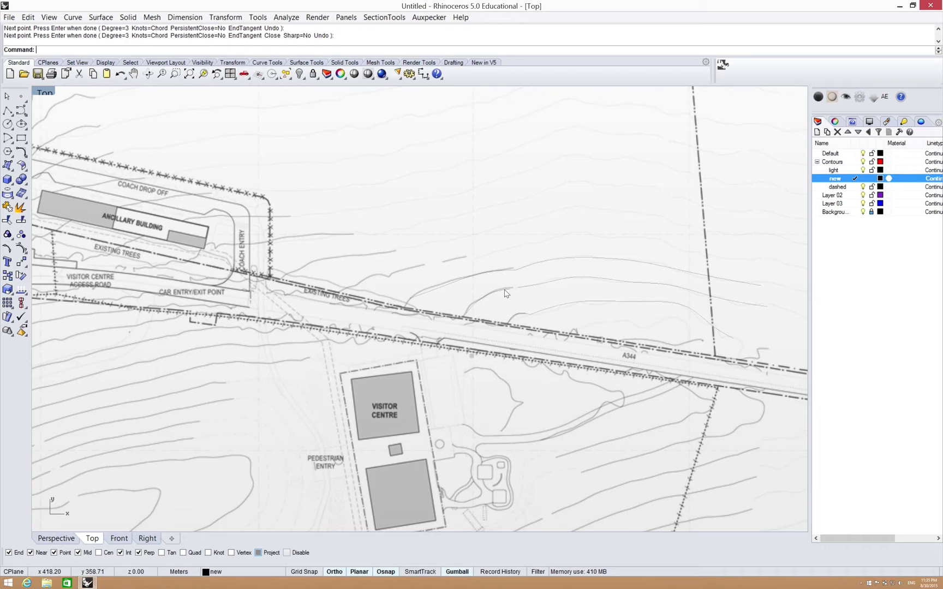
- Make the dashed sublayer under Contours the current layer
{"action": "right_click_drag", "start_coordinate": [511, 335], "coordinate": [423, 229]}
{"action": "right_click_drag", "start_coordinate": [467, 314], "coordinate": [598, 298]}
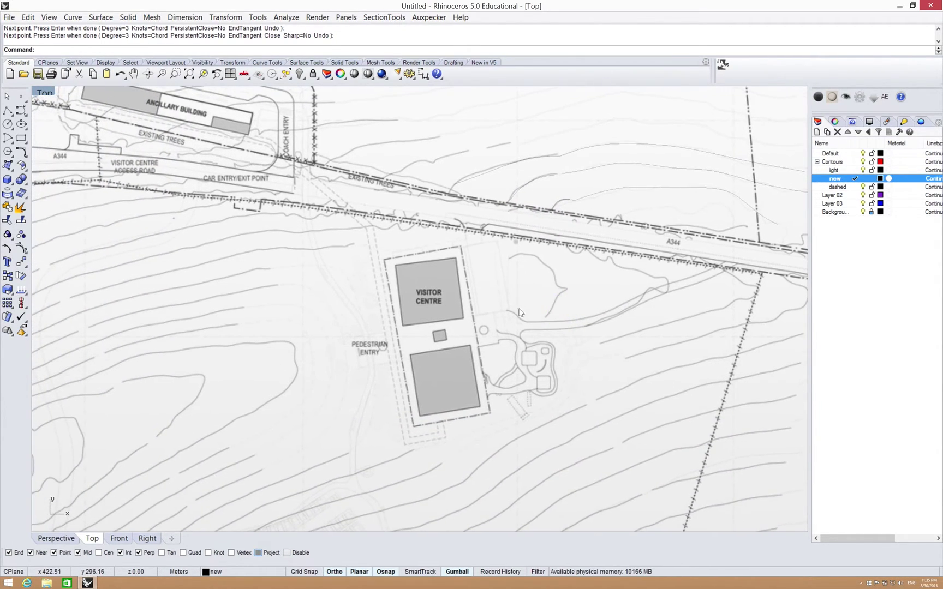
{"action": "left_click", "coordinate": [855, 186]}
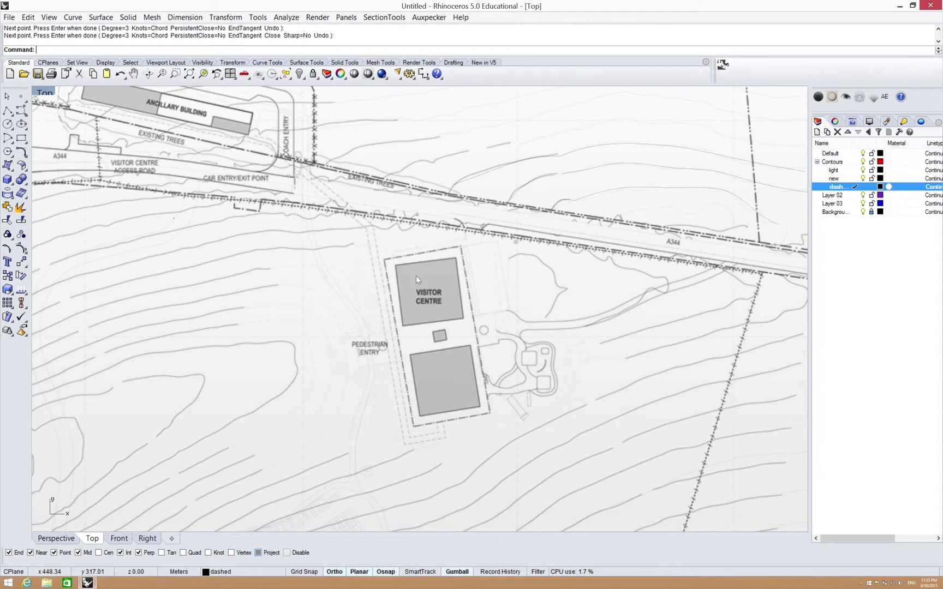
- Draw a control-point curve from the contour's east end, bending south past the Pedestrian Entry label on the visitor centre's west side
{"action": "left_click", "coordinate": [22, 111]}
{"action": "left_click", "coordinate": [271, 268]}
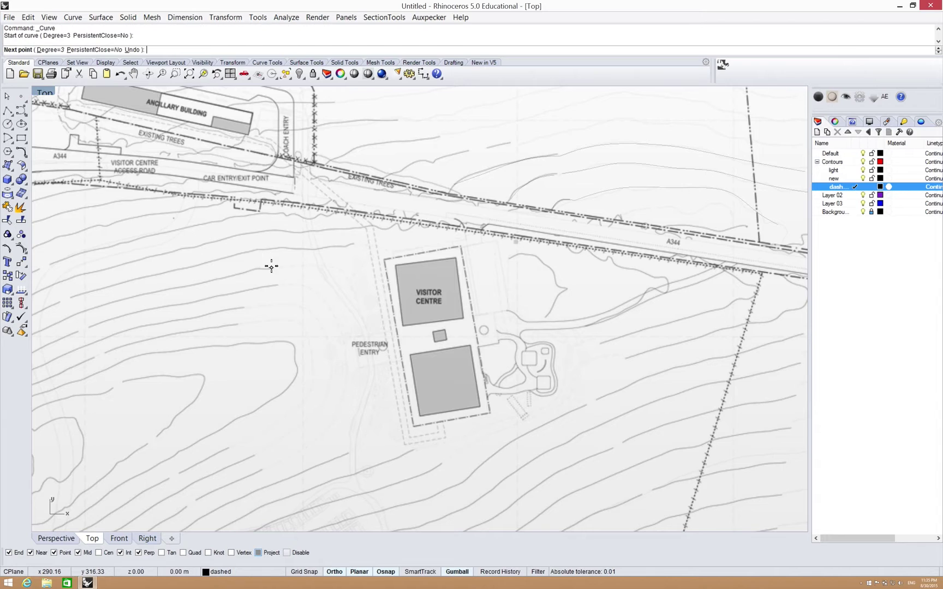
{"action": "left_click", "coordinate": [307, 266]}
{"action": "left_click", "coordinate": [342, 268]}
{"action": "left_click", "coordinate": [357, 303]}
{"action": "left_click", "coordinate": [370, 356]}
{"action": "left_click", "coordinate": [361, 405]}
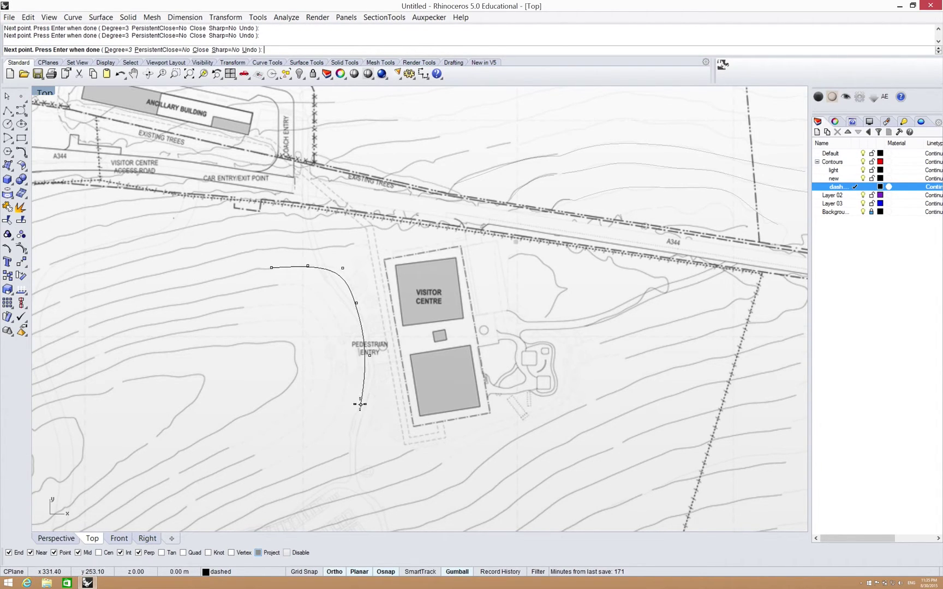
{"action": "key", "text": "F8"}
{"action": "left_click", "coordinate": [351, 435]}
{"action": "key", "text": "Return"}
- Begin an interpolated curve at the western road, following the contour above the car park northeast and up to west of Pedestrian Entry
{"action": "right_click_drag", "start_coordinate": [404, 319], "coordinate": [339, 238]}
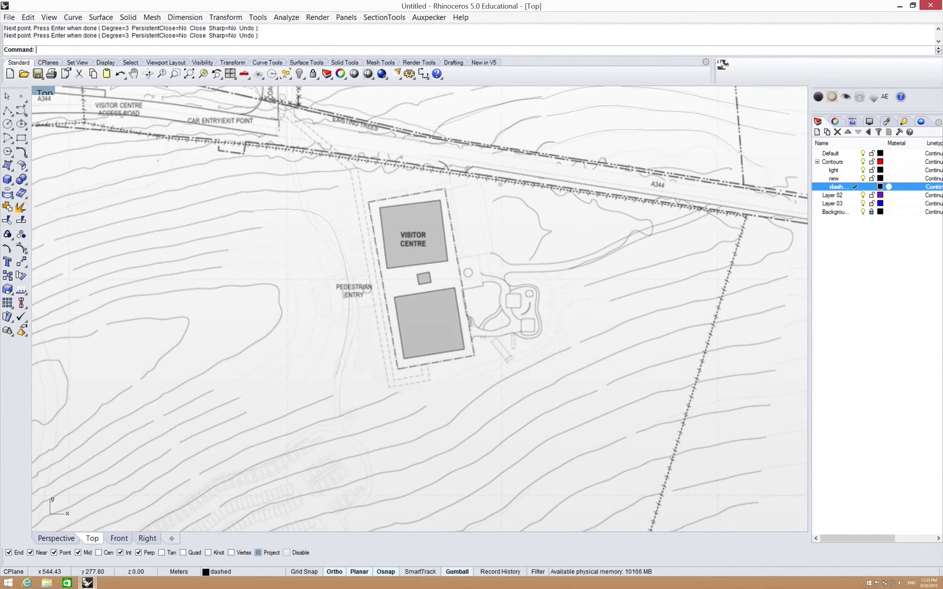
{"action": "right_click_drag", "start_coordinate": [537, 345], "coordinate": [660, 311]}
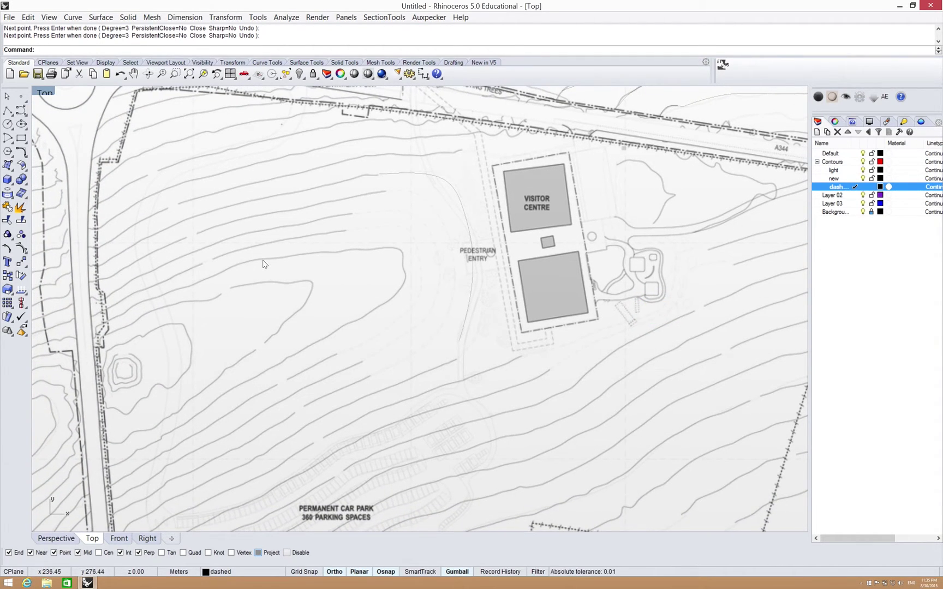
{"action": "left_click", "coordinate": [23, 110]}
{"action": "left_click", "coordinate": [22, 111]}
{"action": "left_click_drag", "start_coordinate": [22, 110], "coordinate": [96, 117]}
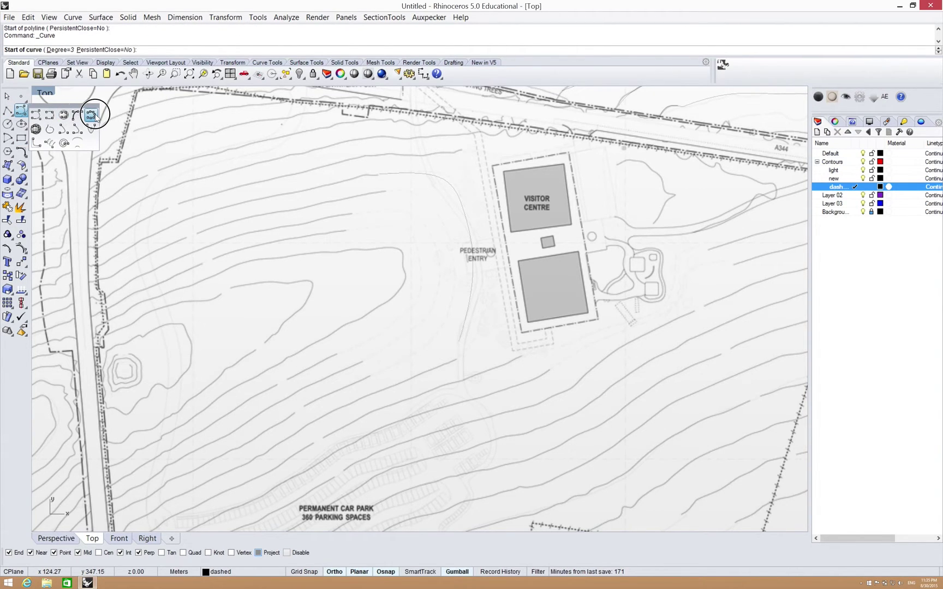
{"action": "left_click", "coordinate": [50, 114]}
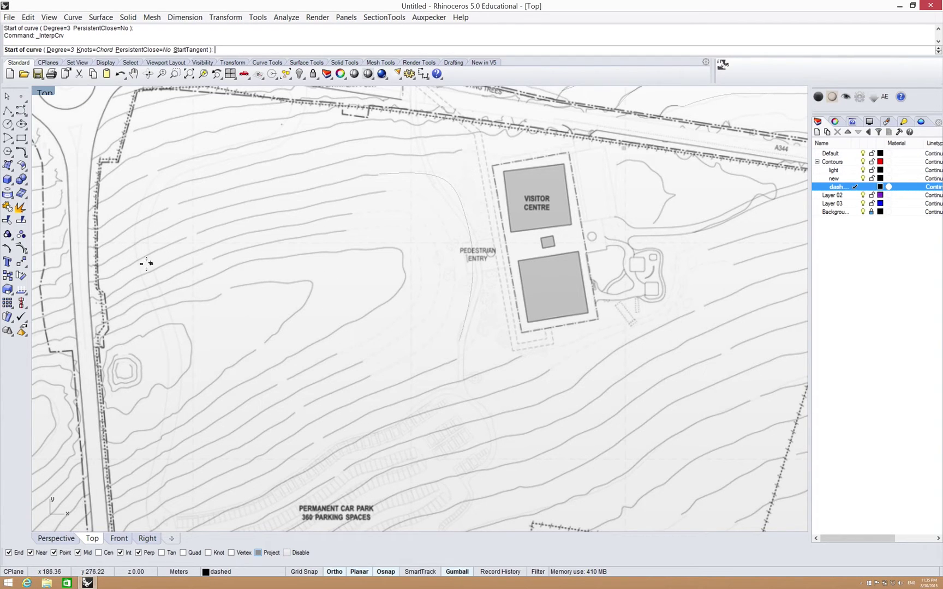
{"action": "mouse_move", "coordinate": [363, 337]}
{"action": "right_mouse_down"}
{"action": "mouse_move", "coordinate": [139, 314]}
{"action": "mouse_move", "coordinate": [135, 331]}
{"action": "mouse_move", "coordinate": [157, 304]}
{"action": "right_mouse_up"}
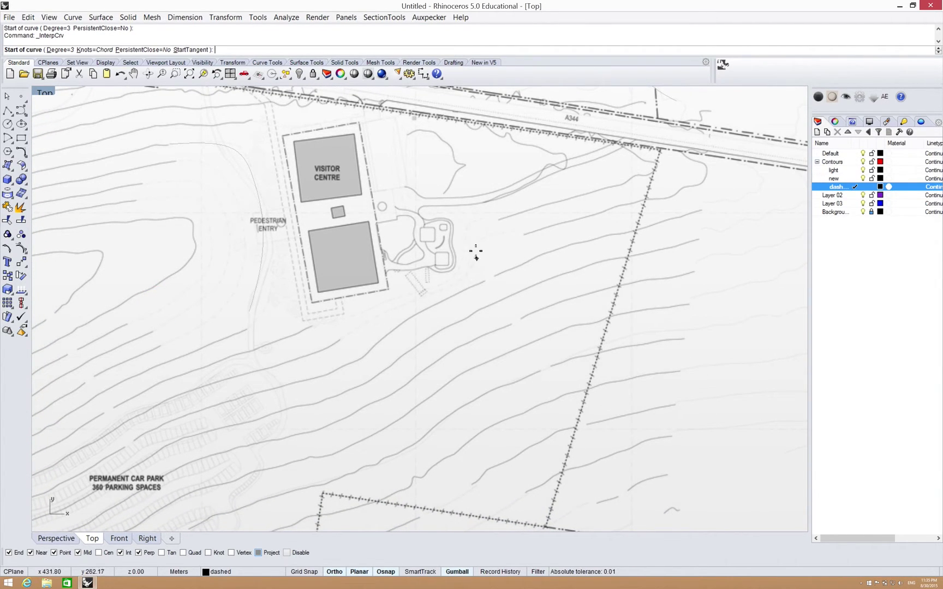
{"action": "mouse_move", "coordinate": [700, 139]}
{"action": "right_mouse_down"}
{"action": "mouse_move", "coordinate": [709, 238]}
{"action": "mouse_move", "coordinate": [734, 264]}
{"action": "mouse_move", "coordinate": [718, 234]}
{"action": "right_mouse_up"}
{"action": "mouse_move", "coordinate": [727, 319]}
{"action": "right_mouse_down"}
{"action": "mouse_move", "coordinate": [732, 288]}
{"action": "mouse_move", "coordinate": [683, 219]}
{"action": "right_mouse_up"}
{"action": "right_click_drag", "start_coordinate": [264, 397], "coordinate": [450, 383]}
{"action": "right_click_drag", "start_coordinate": [255, 345], "coordinate": [356, 397]}
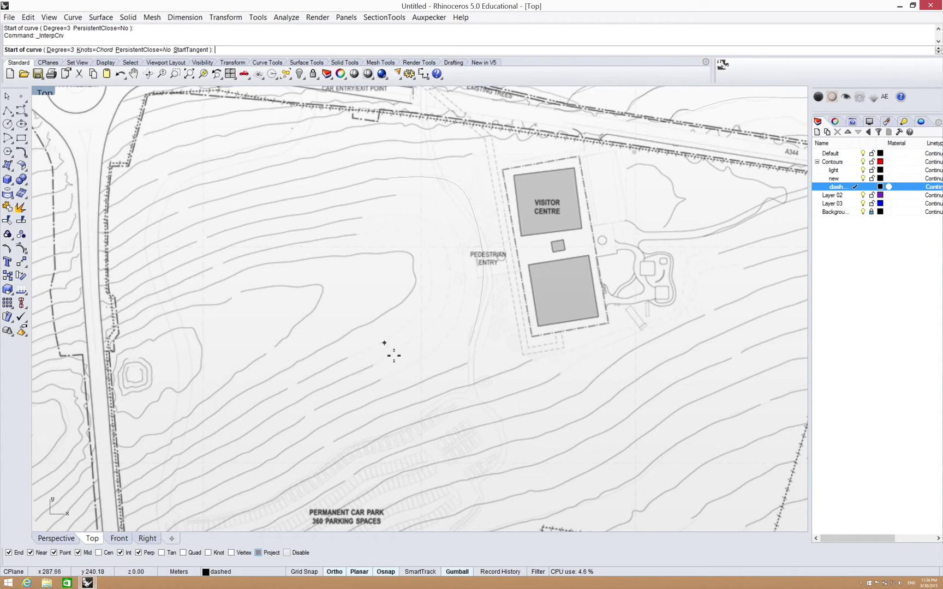
{"action": "right_click_drag", "start_coordinate": [345, 406], "coordinate": [349, 358]}
{"action": "left_click", "coordinate": [133, 455]}
{"action": "left_click", "coordinate": [212, 406]}
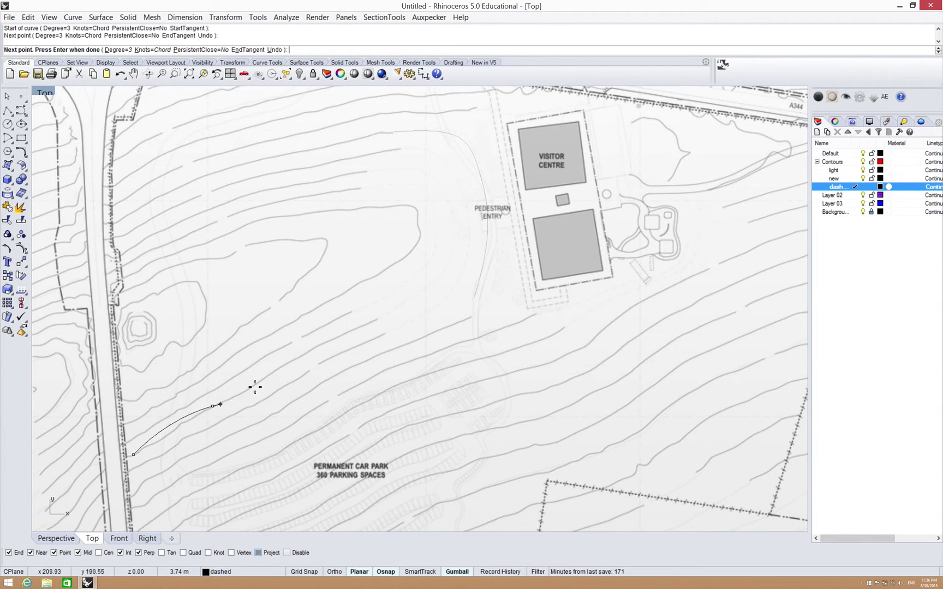
{"action": "left_click", "coordinate": [306, 351]}
{"action": "left_click", "coordinate": [385, 315]}
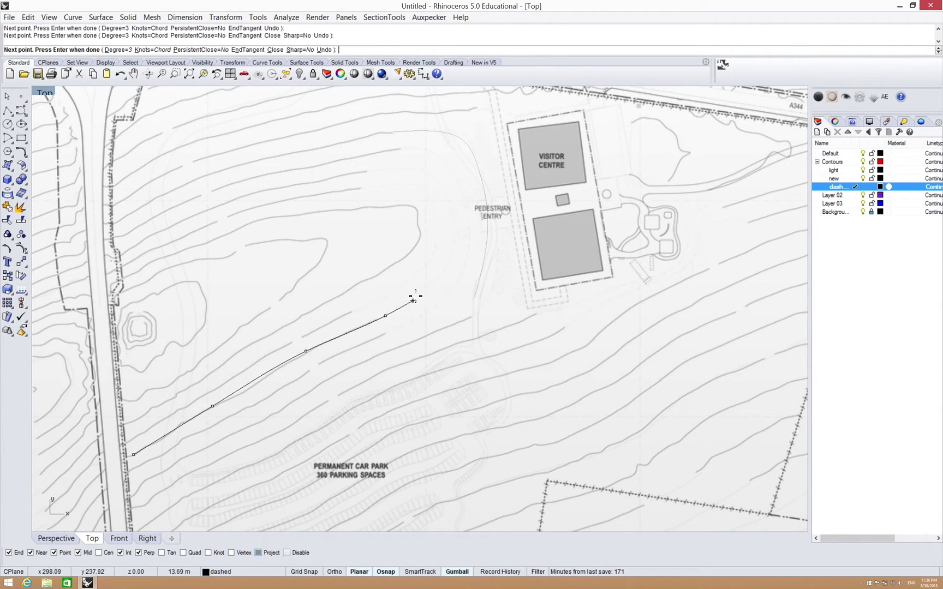
{"action": "left_click", "coordinate": [441, 274]}
{"action": "left_click", "coordinate": [455, 222]}
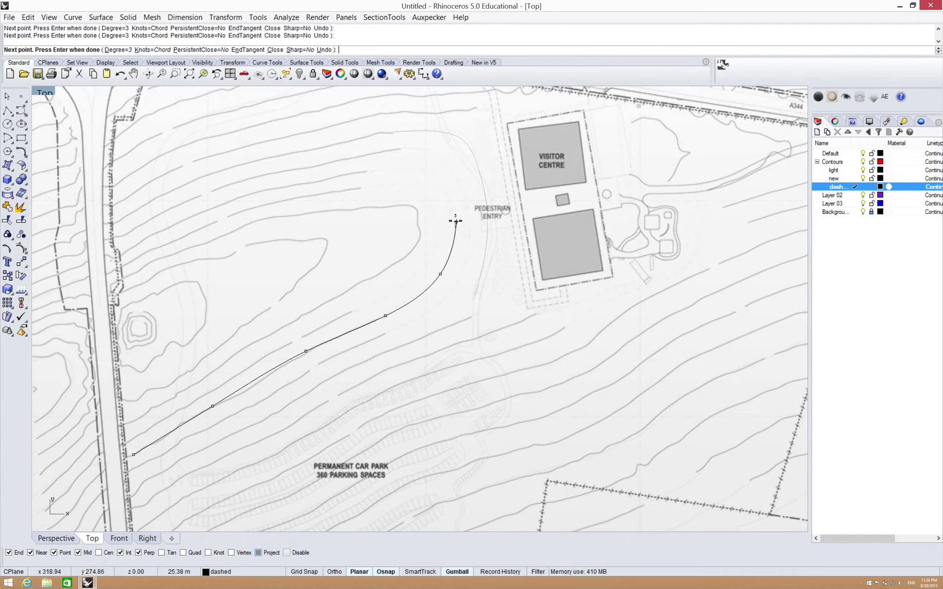
- Continue the interpolated curve around the bend and back along the northern contour to the western road, and finish it
{"action": "left_click", "coordinate": [442, 182]}
{"action": "left_click", "coordinate": [423, 171]}
{"action": "left_click", "coordinate": [402, 168]}
{"action": "left_click", "coordinate": [368, 172]}
{"action": "left_click", "coordinate": [292, 186]}
{"action": "left_click", "coordinate": [221, 205]}
{"action": "left_click", "coordinate": [158, 233]}
{"action": "left_click", "coordinate": [118, 255]}
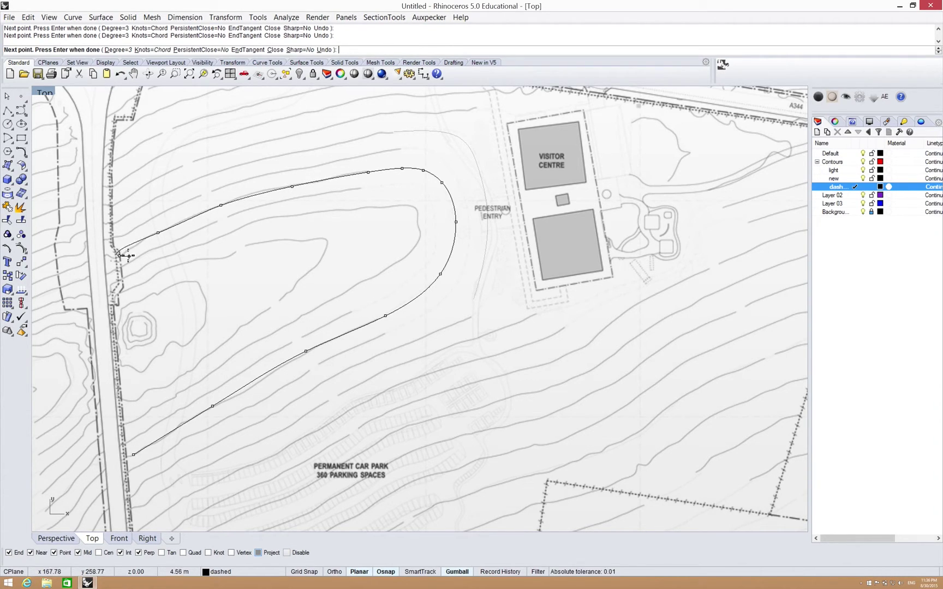
{"action": "key", "text": "Return"}
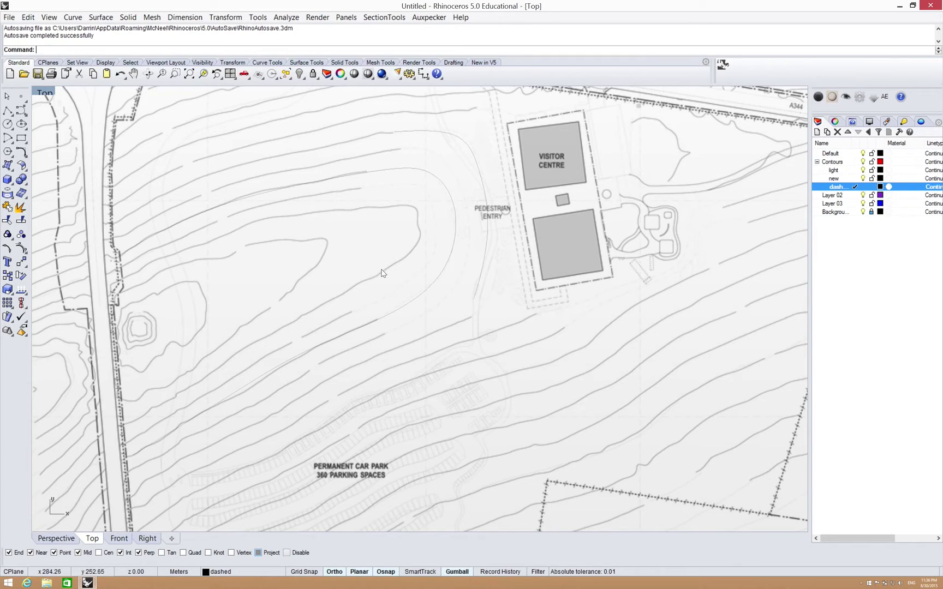
- Draw a control-point cutting curve from the contour's northern side around inside its eastern bend and across its southern side, with Ortho off
{"action": "left_click", "coordinate": [440, 276]}
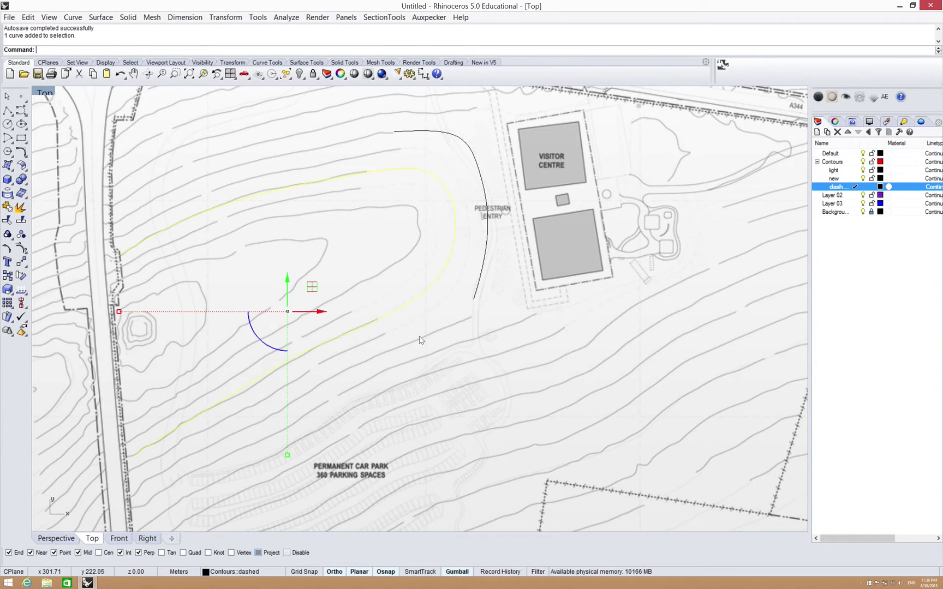
{"action": "left_click", "coordinate": [443, 341]}
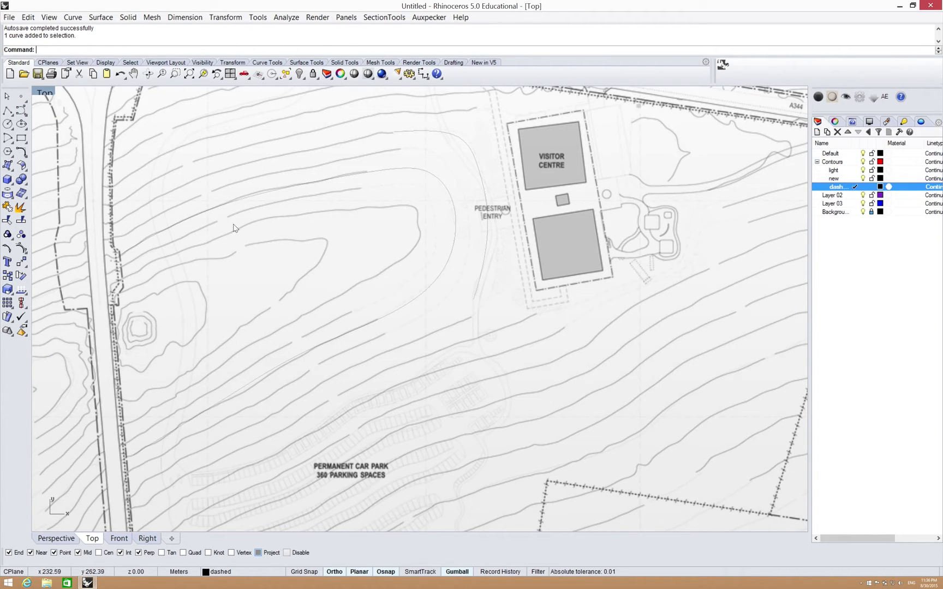
{"action": "left_click", "coordinate": [22, 111]}
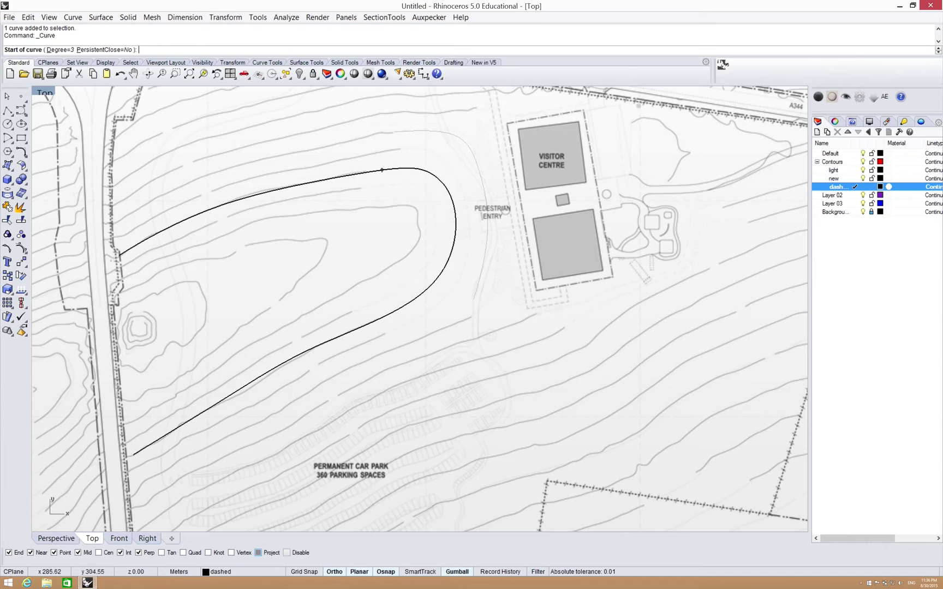
{"action": "left_click", "coordinate": [366, 172]}
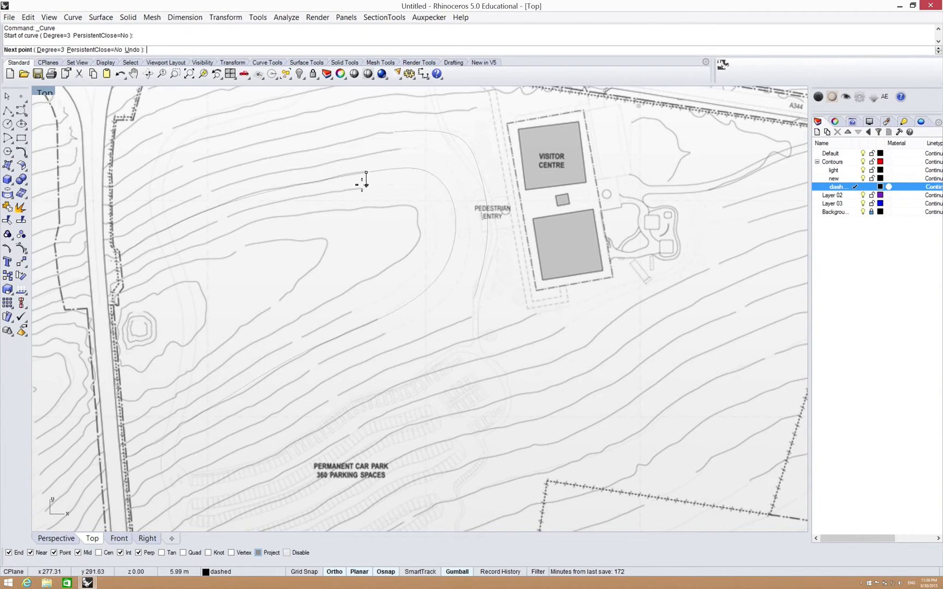
{"action": "key", "text": "F8"}
{"action": "left_click", "coordinate": [360, 187]}
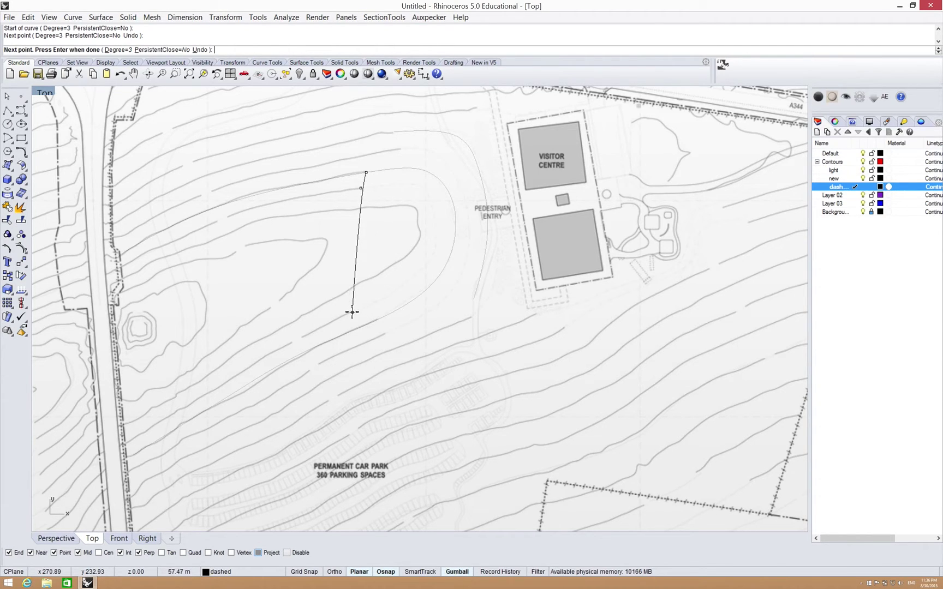
{"action": "left_click", "coordinate": [419, 193]}
{"action": "left_click", "coordinate": [432, 235]}
{"action": "left_click", "coordinate": [408, 283]}
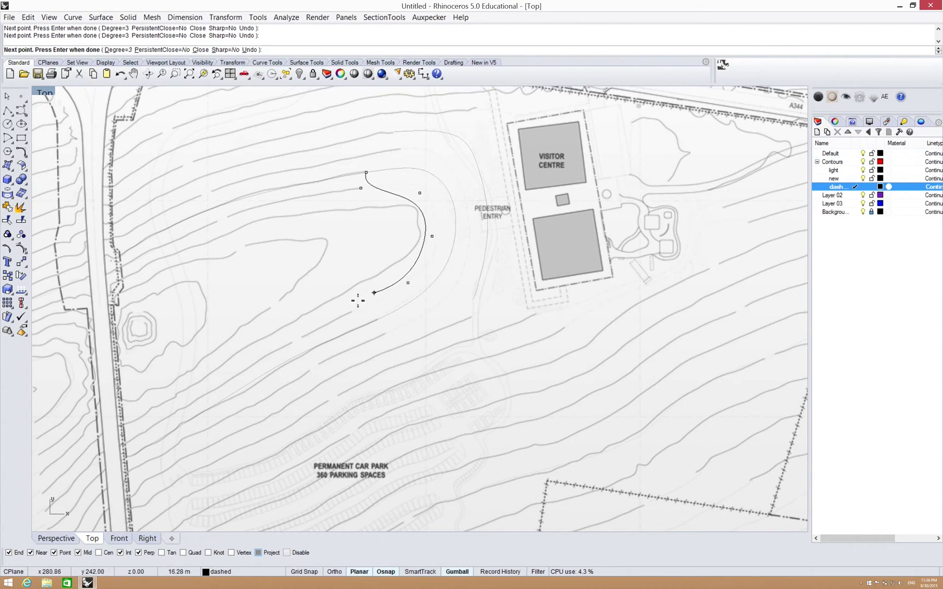
{"action": "left_click", "coordinate": [352, 311]}
{"action": "left_click", "coordinate": [378, 319]}
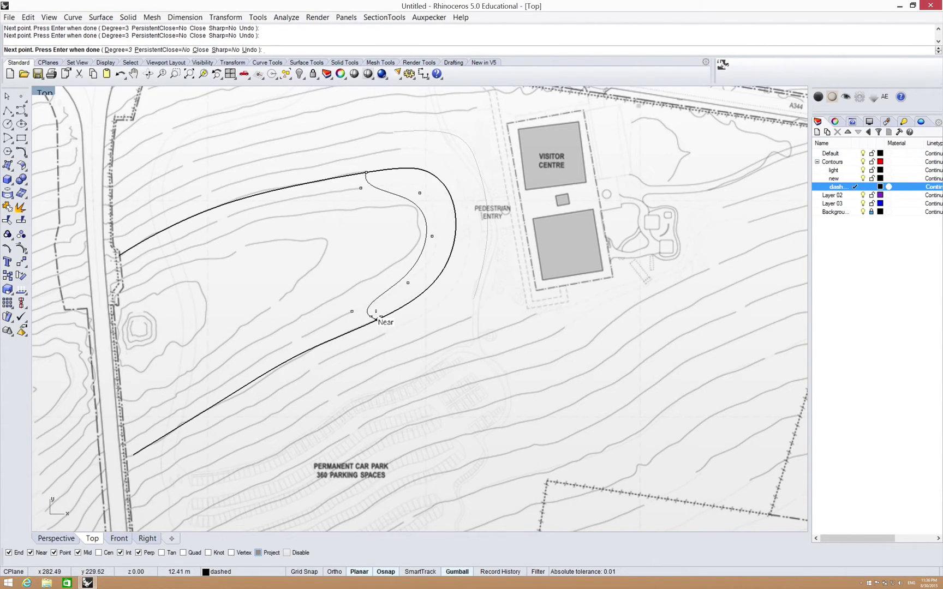
{"action": "left_click", "coordinate": [387, 333]}
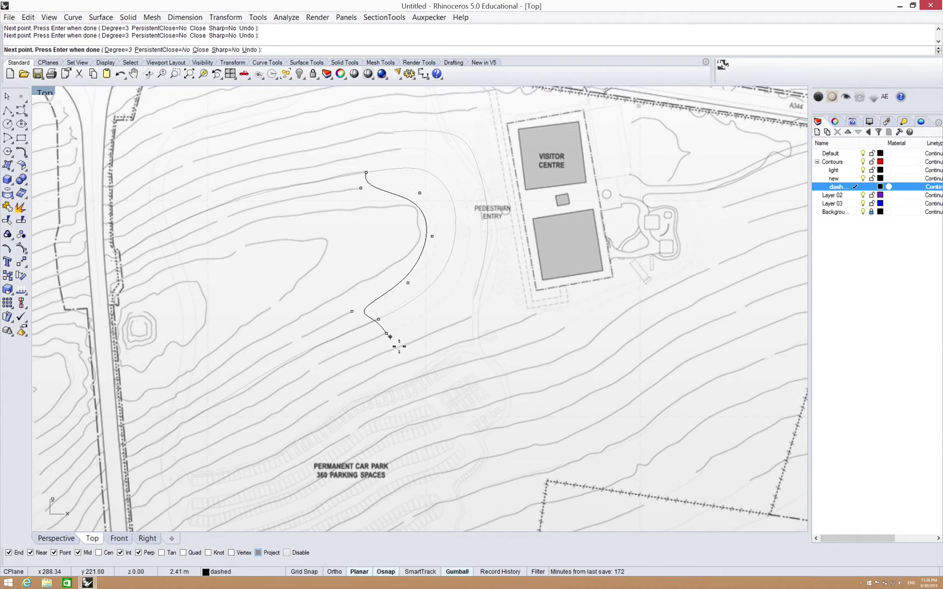
{"action": "left_click", "coordinate": [408, 352]}
{"action": "key", "text": "Return"}
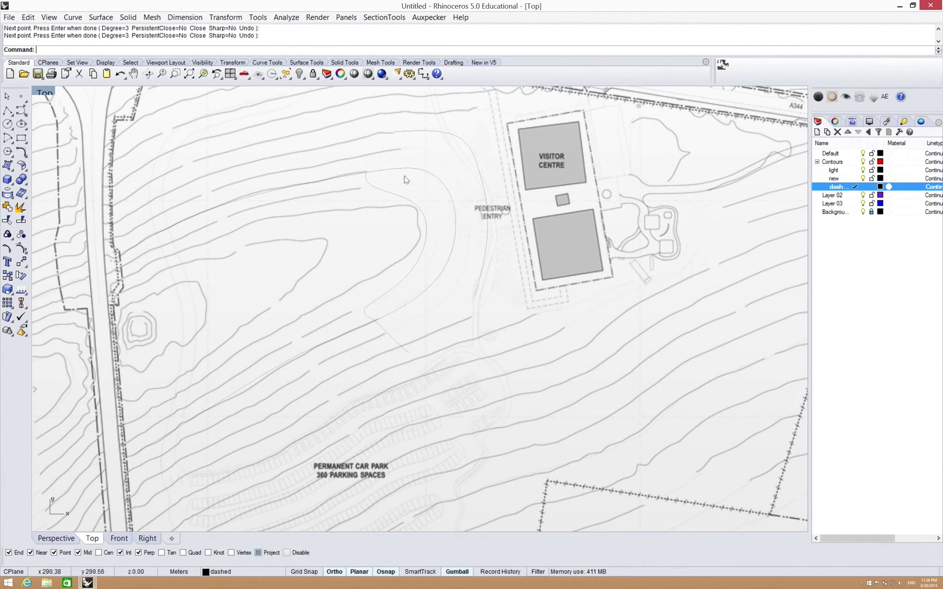
{"action": "left_click", "coordinate": [411, 203]}
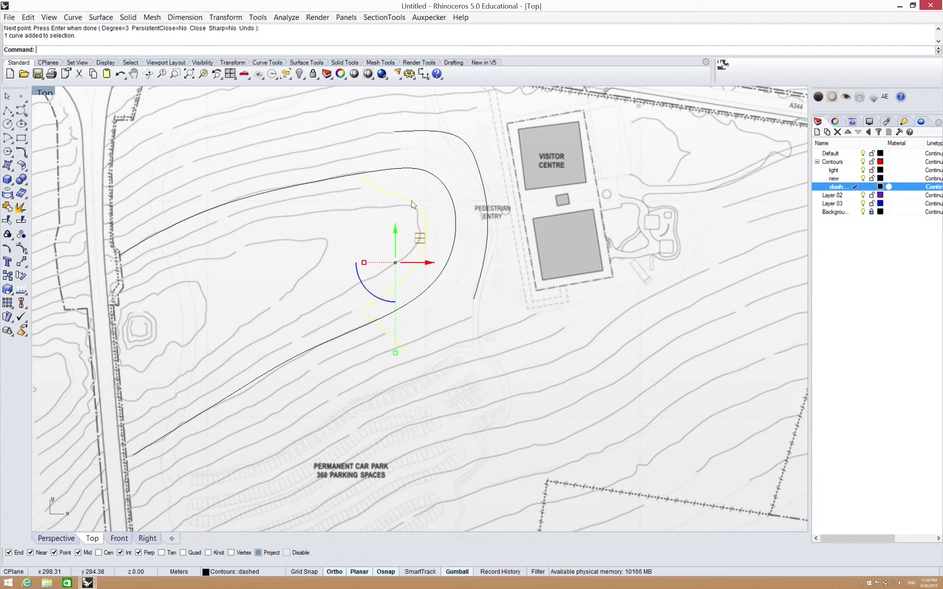
{"action": "key", "text": "Escape"}
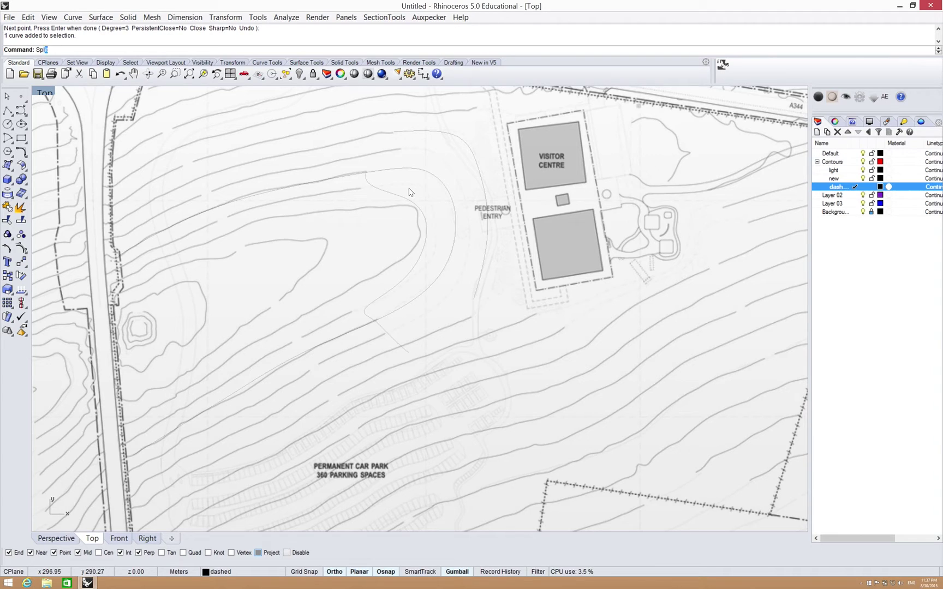
{"action": "key", "text": "Return"}
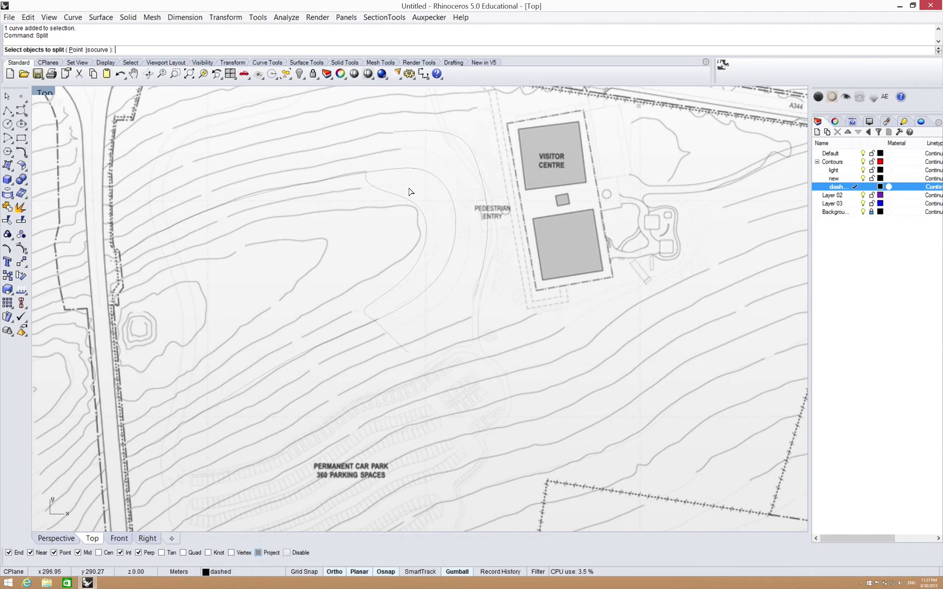
{"action": "left_click", "coordinate": [355, 178]}
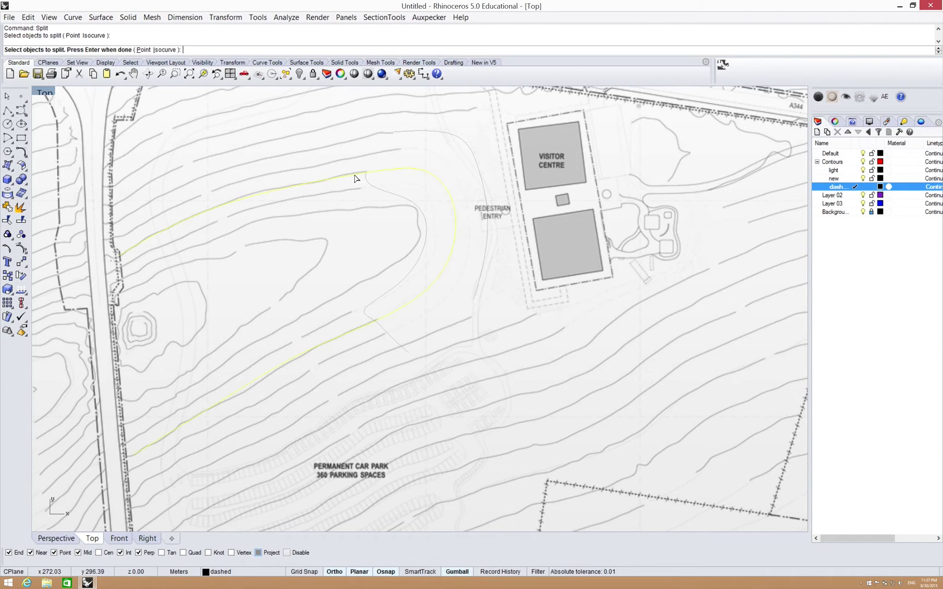
{"action": "left_click", "coordinate": [390, 337]}
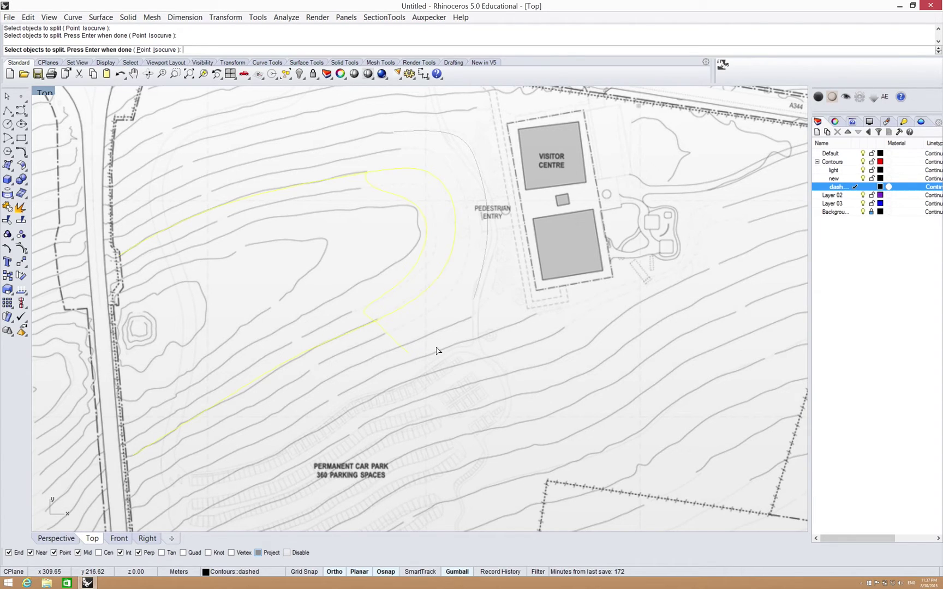
{"action": "key", "text": "Return"}
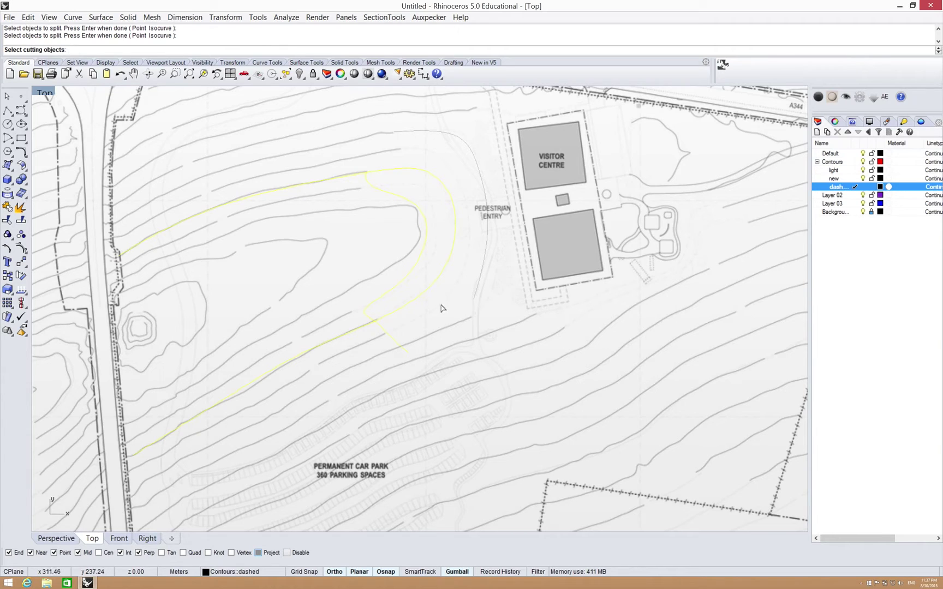
{"action": "key", "text": "Return"}
- Split the long looping contour west of Pedestrian Entry with the cutting curve and check its separate pieces
{"action": "key", "text": "Return"}
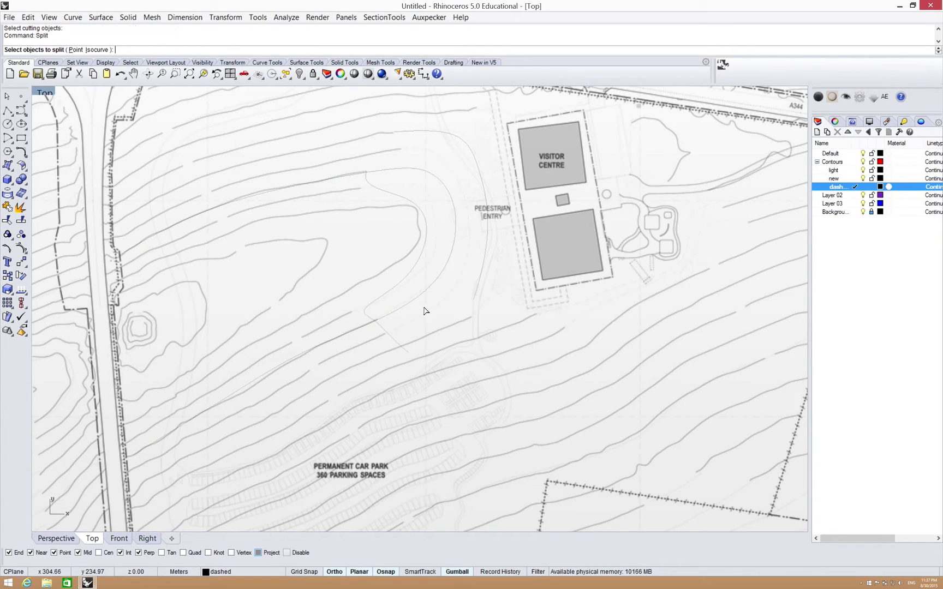
{"action": "left_click", "coordinate": [418, 300]}
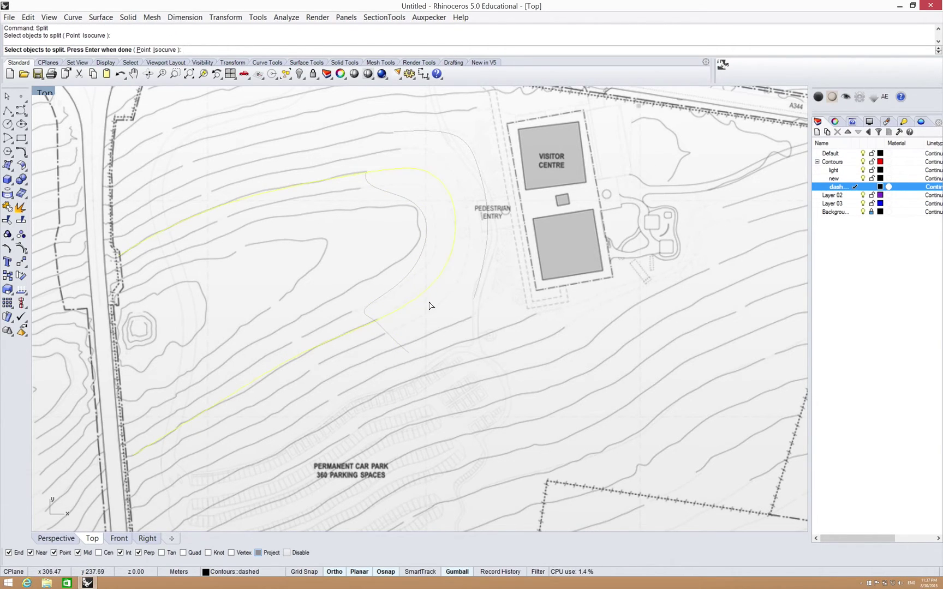
{"action": "key", "text": "Return"}
{"action": "left_click", "coordinate": [396, 293]}
{"action": "key", "text": "Return"}
{"action": "left_click", "coordinate": [419, 302]}
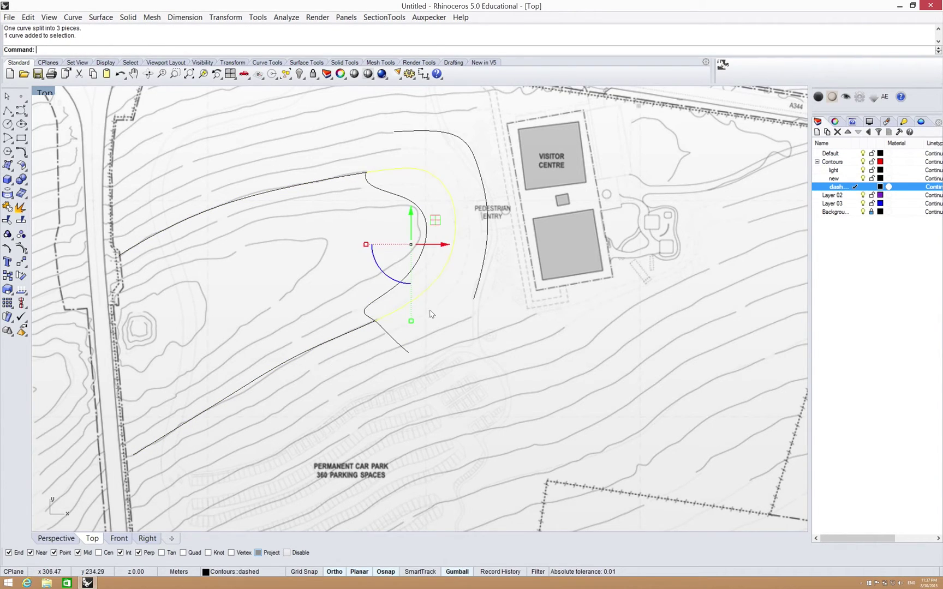
{"action": "left_click", "coordinate": [366, 326]}
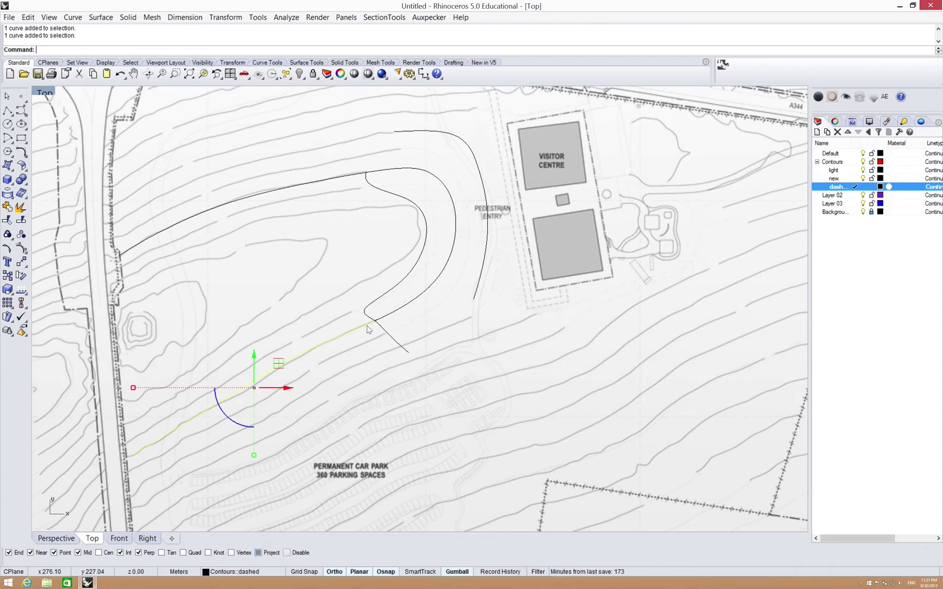
- Delete the cutting curve that crosses the looping contour west of Pedestrian Entry
{"action": "left_click", "coordinate": [365, 315]}
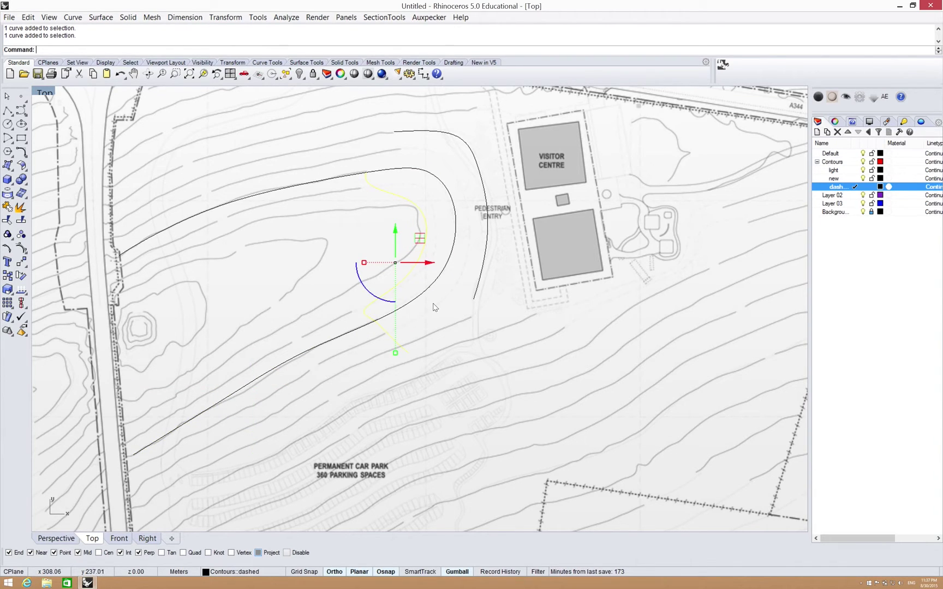
{"action": "type", "text": "split"}
{"action": "key", "text": "Return"}
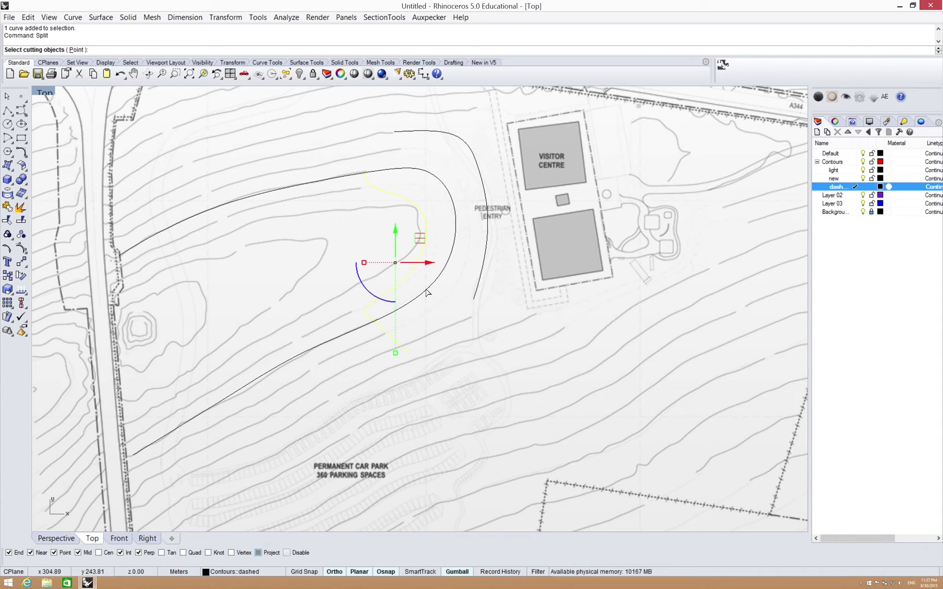
{"action": "key", "text": "Escape"}
{"action": "key", "text": "Delete"}
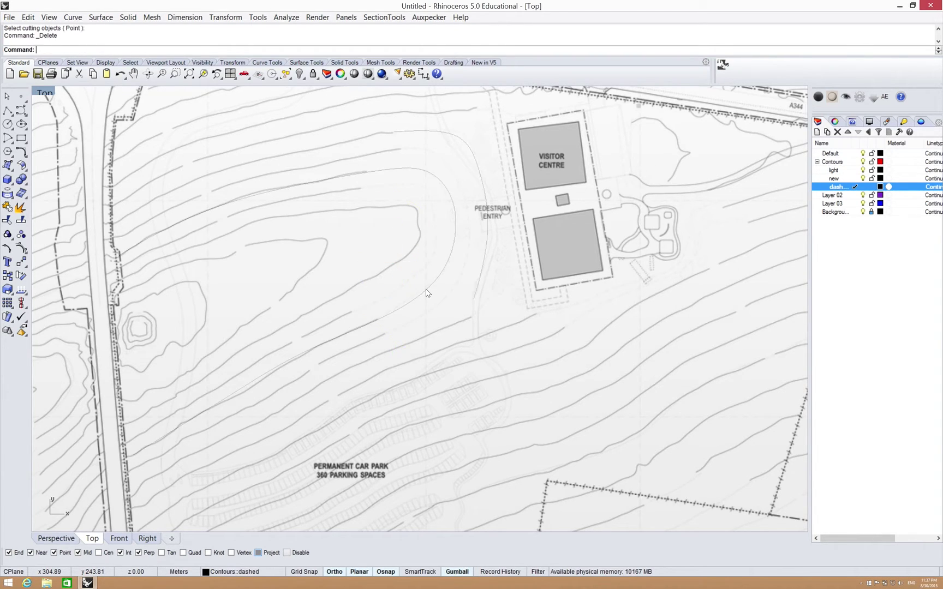
- Examine the split contour's middle piece and where the traced contour pieces meet north of the A344 road
{"action": "left_click", "coordinate": [426, 289]}
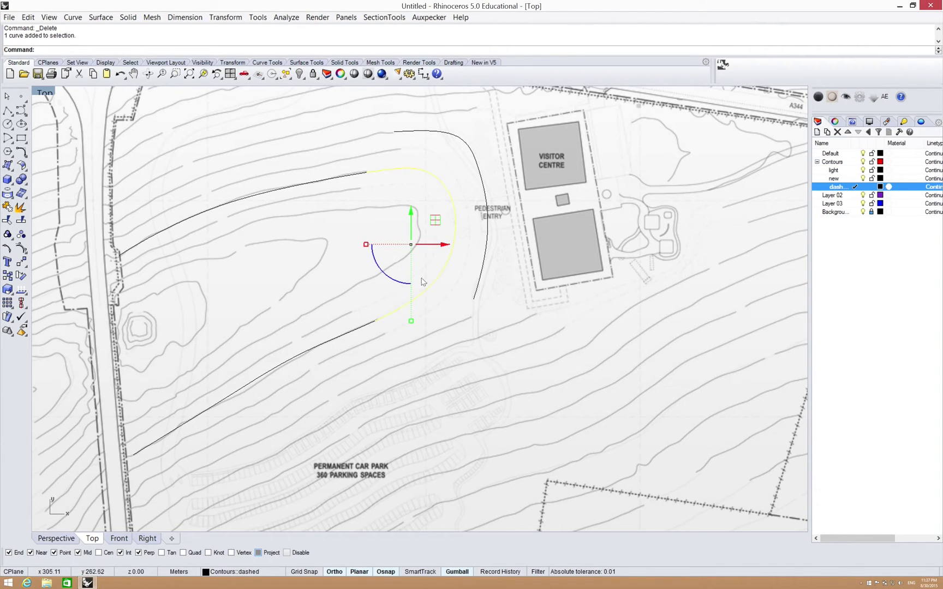
{"action": "key", "text": "Delete"}
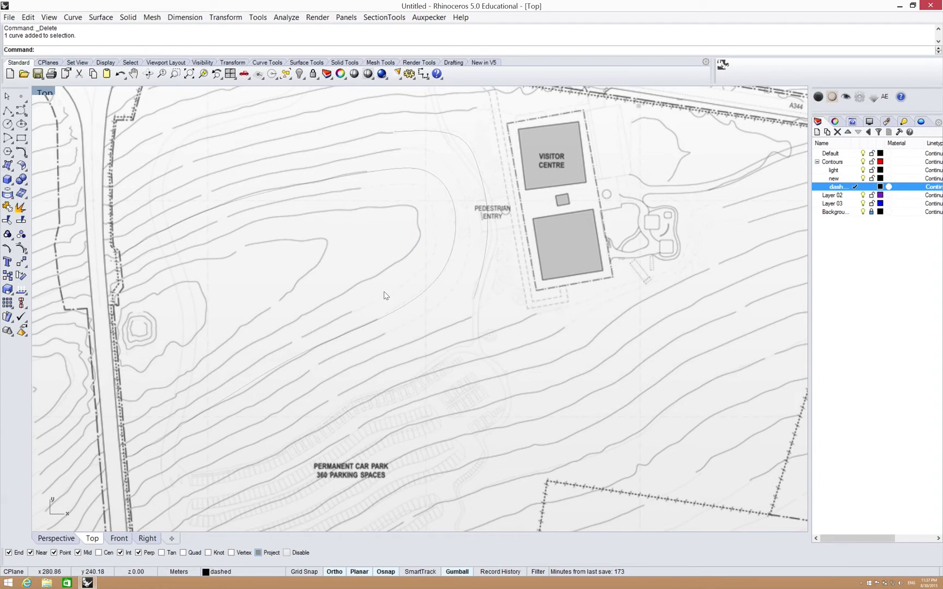
{"action": "right_click_drag", "start_coordinate": [448, 276], "coordinate": [309, 390]}
{"action": "key", "text": "ctrl+z"}
{"action": "left_click", "coordinate": [552, 134]}
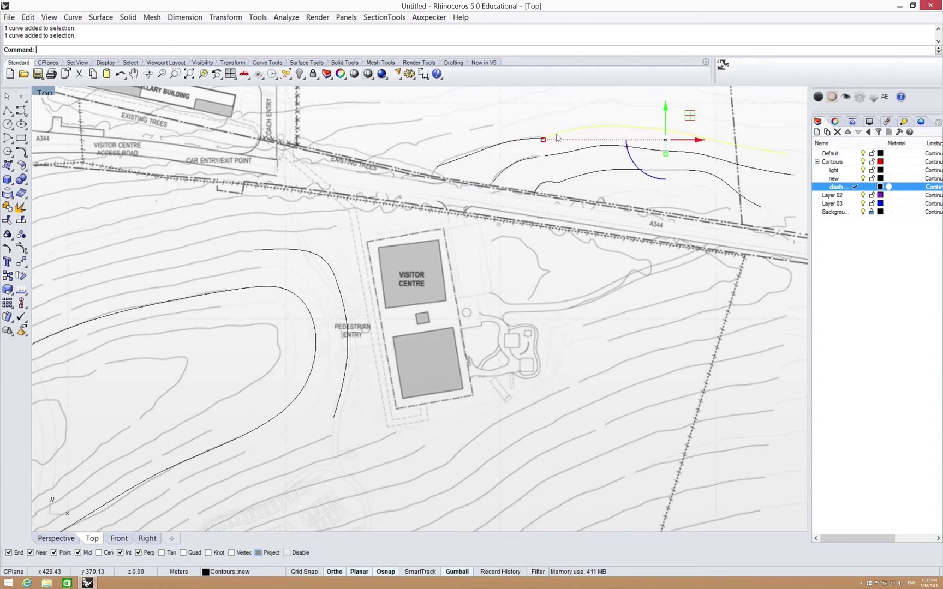
{"action": "left_click", "coordinate": [527, 141]}
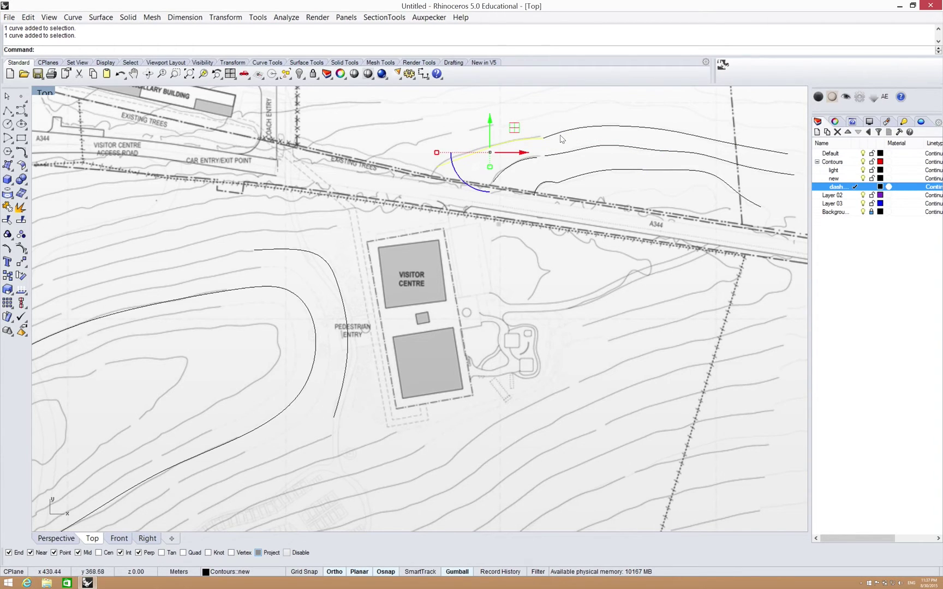
{"action": "left_click", "coordinate": [544, 141]}
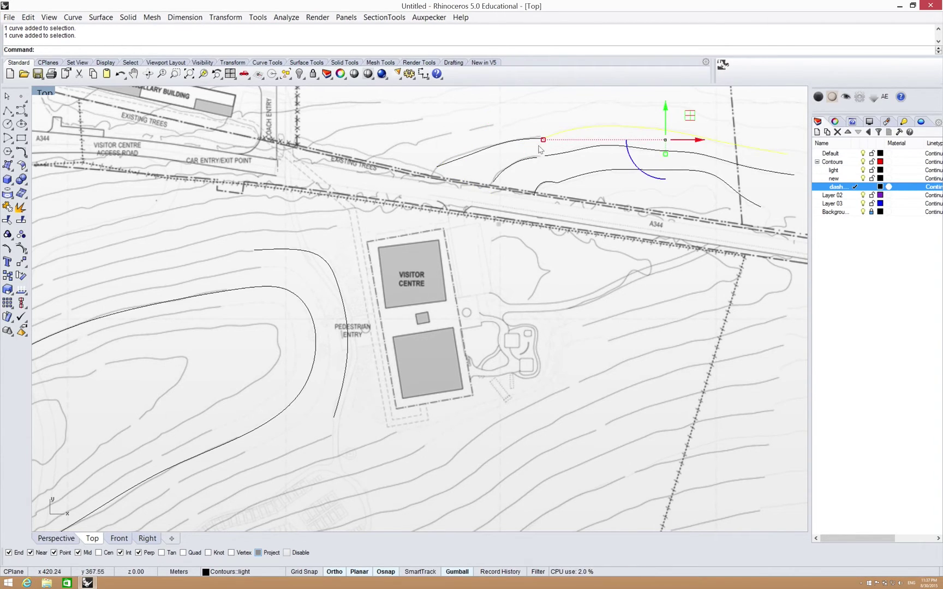
{"action": "key", "text": "Escape"}
{"action": "scroll", "coordinate": [549, 142], "scroll_direction": "up", "scroll_amount": 5}
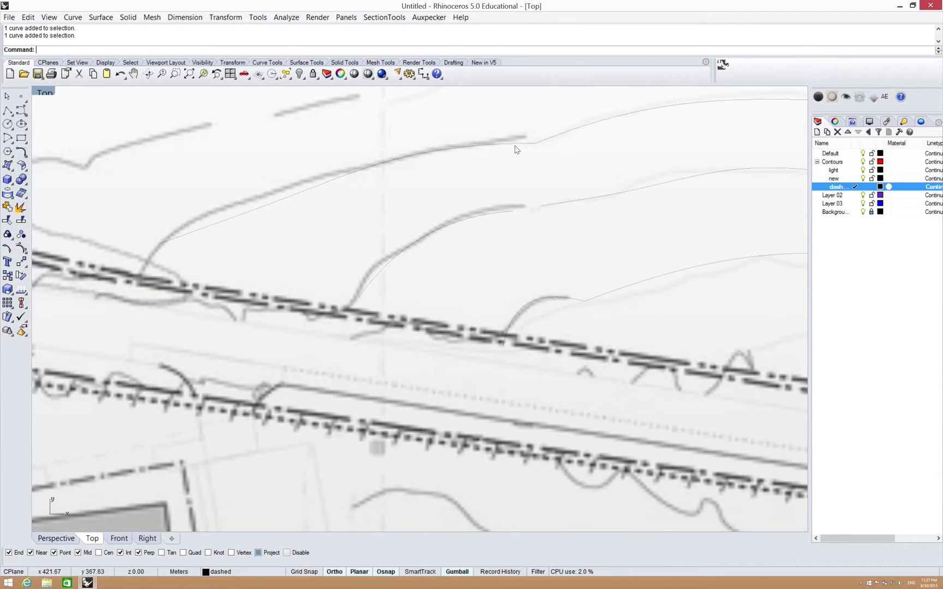
{"action": "scroll", "coordinate": [537, 155], "scroll_direction": "down", "scroll_amount": 5}
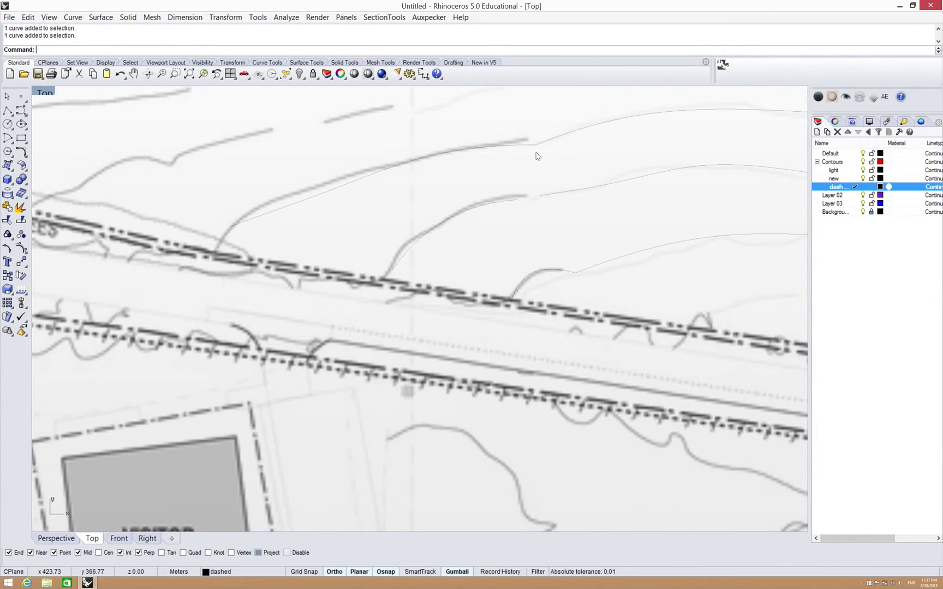
{"action": "right_click_drag", "start_coordinate": [442, 263], "coordinate": [451, 279]}
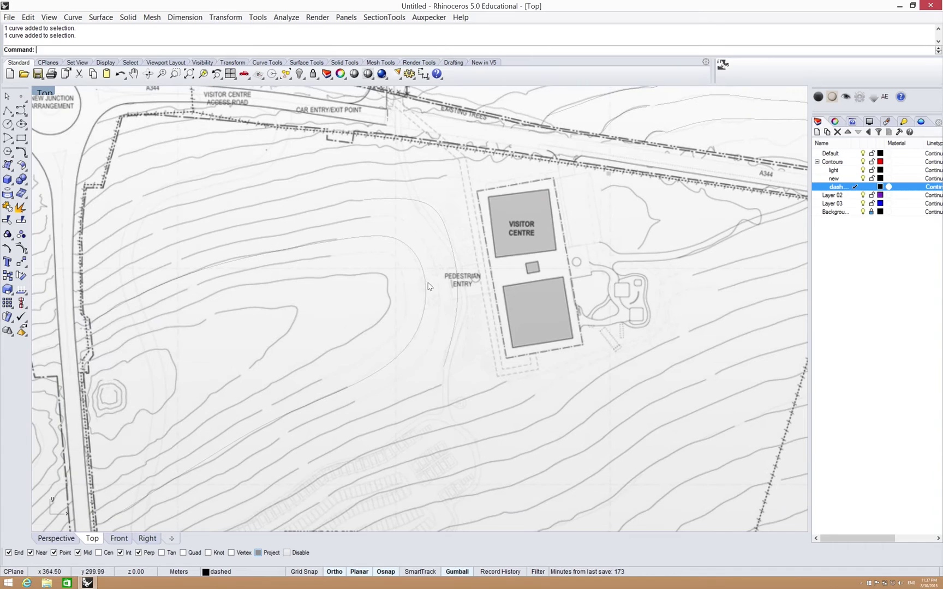
- Move the northern and southern end pieces of the split contour to the new sublayer of Contours
{"action": "left_click", "coordinate": [358, 240]}
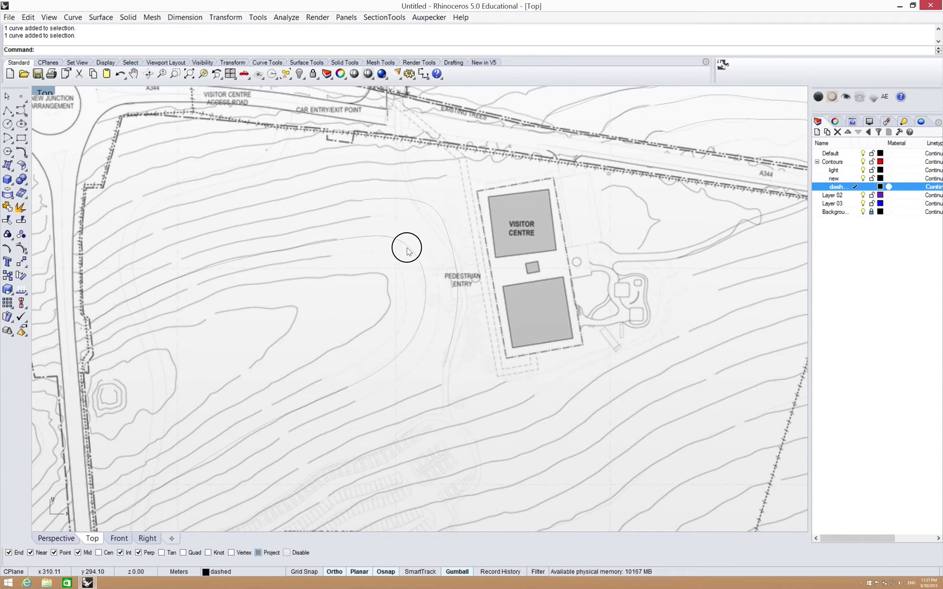
{"action": "left_click", "coordinate": [305, 250]}
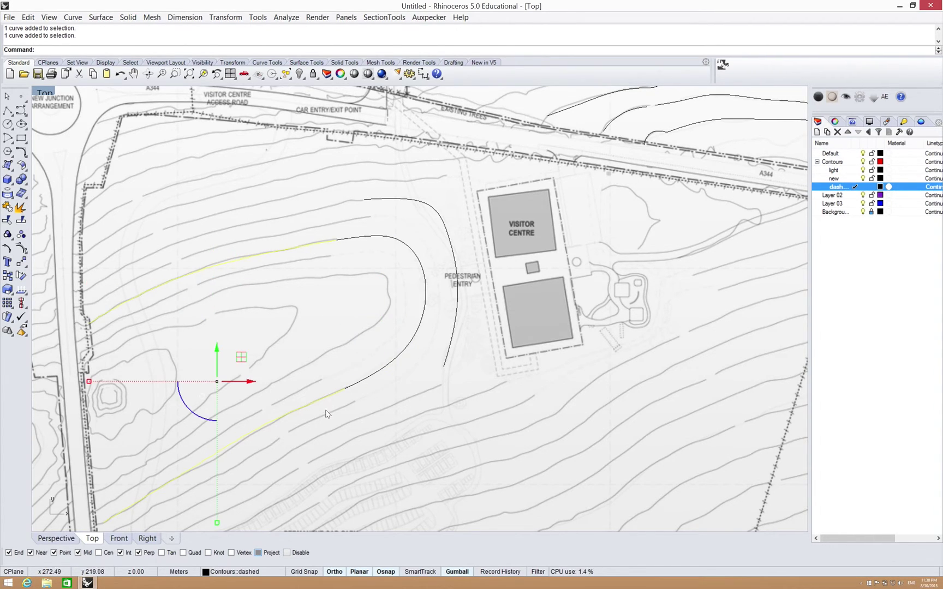
{"action": "left_click", "coordinate": [238, 573]}
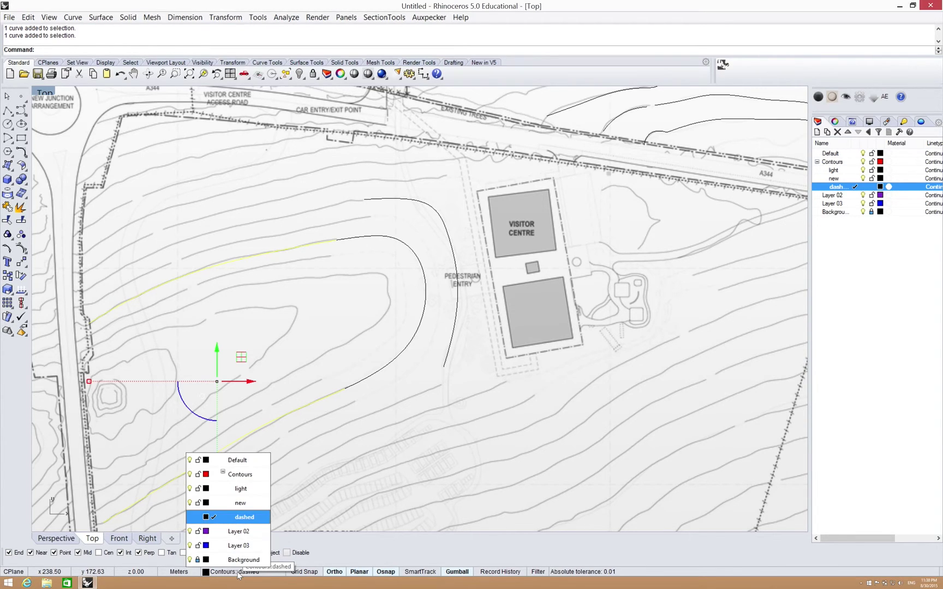
{"action": "left_click", "coordinate": [240, 504]}
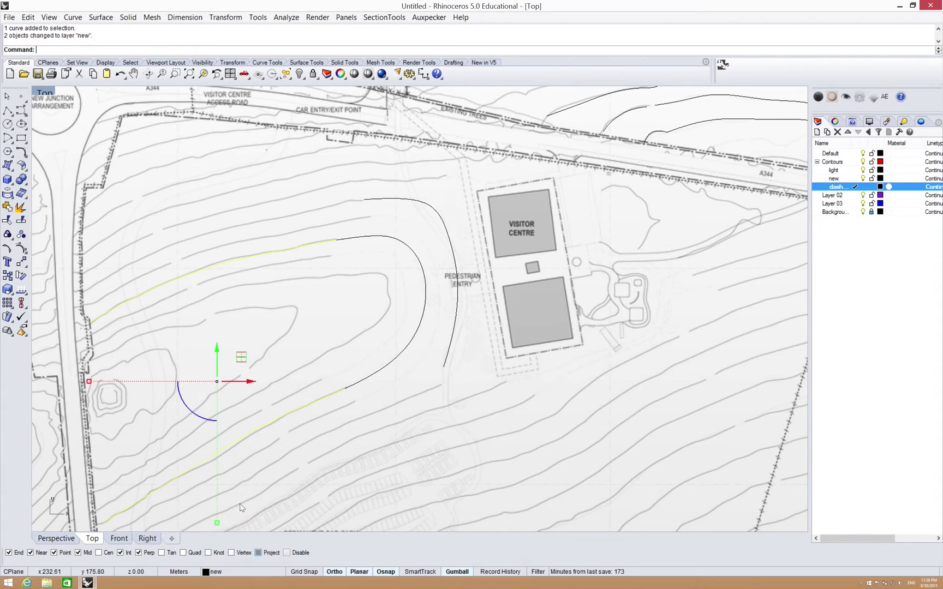
{"action": "key", "text": "Escape"}
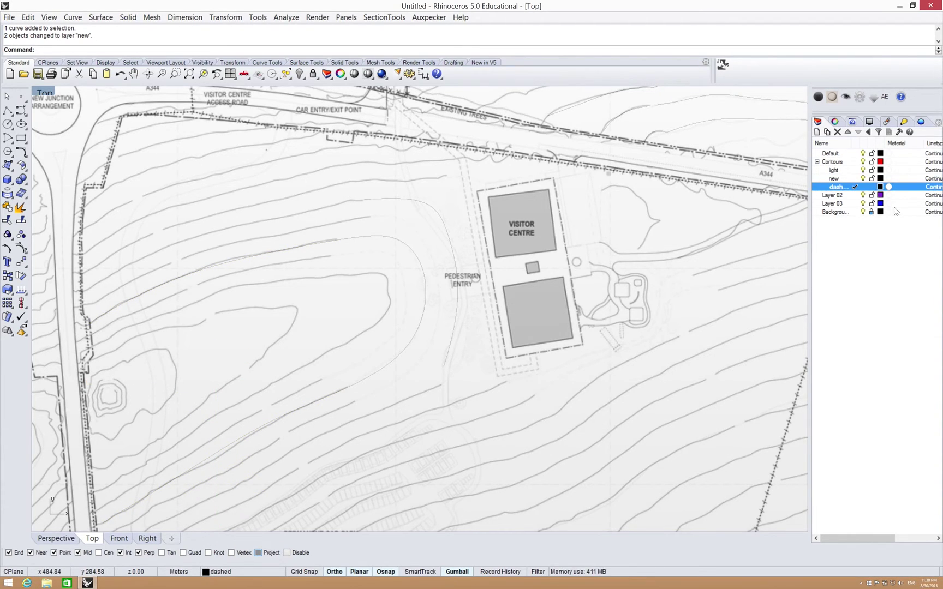
- Set the layer colour of the dashed sublayer to red and of the new sublayer to blue
{"action": "left_click", "coordinate": [880, 186]}
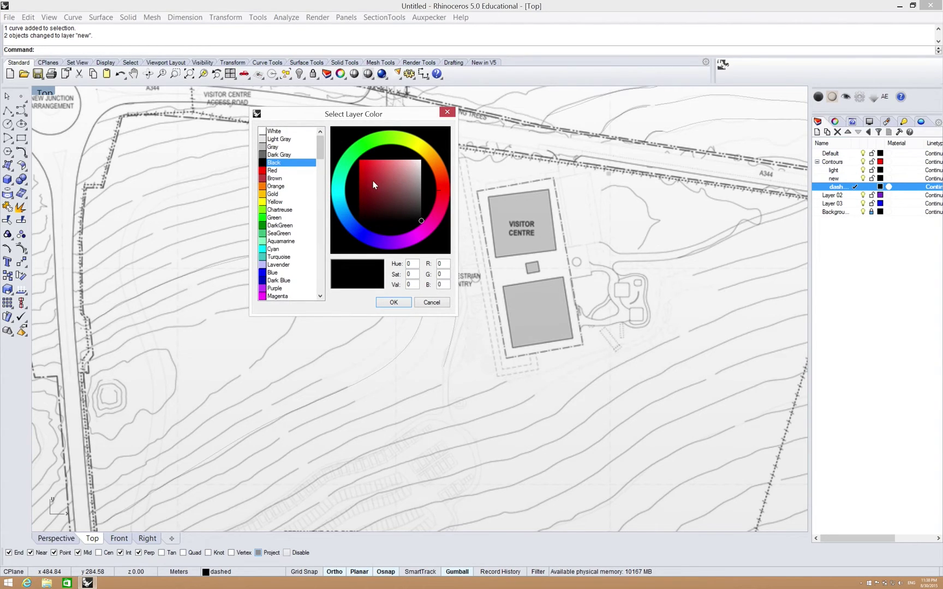
{"action": "left_click", "coordinate": [272, 171]}
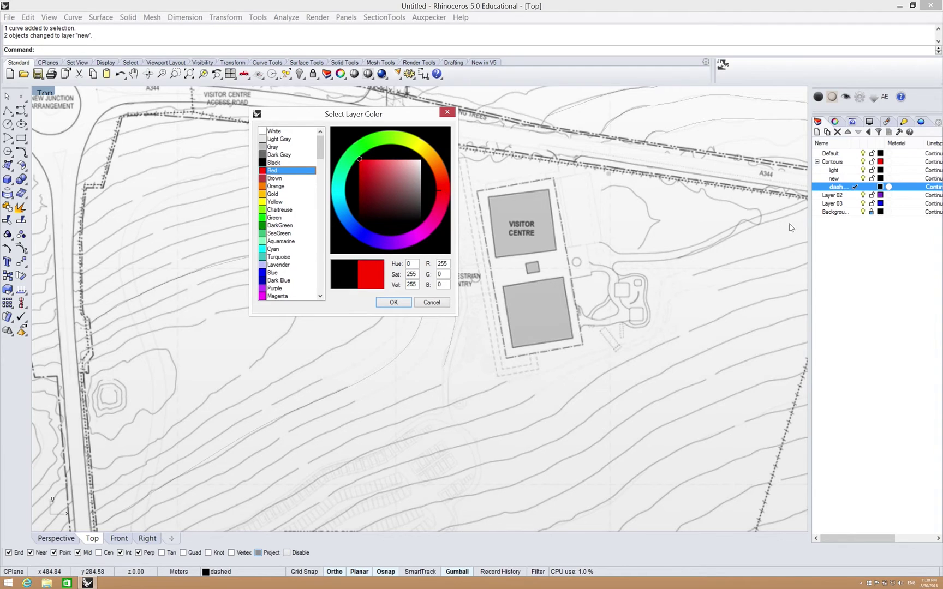
{"action": "left_click", "coordinate": [394, 302]}
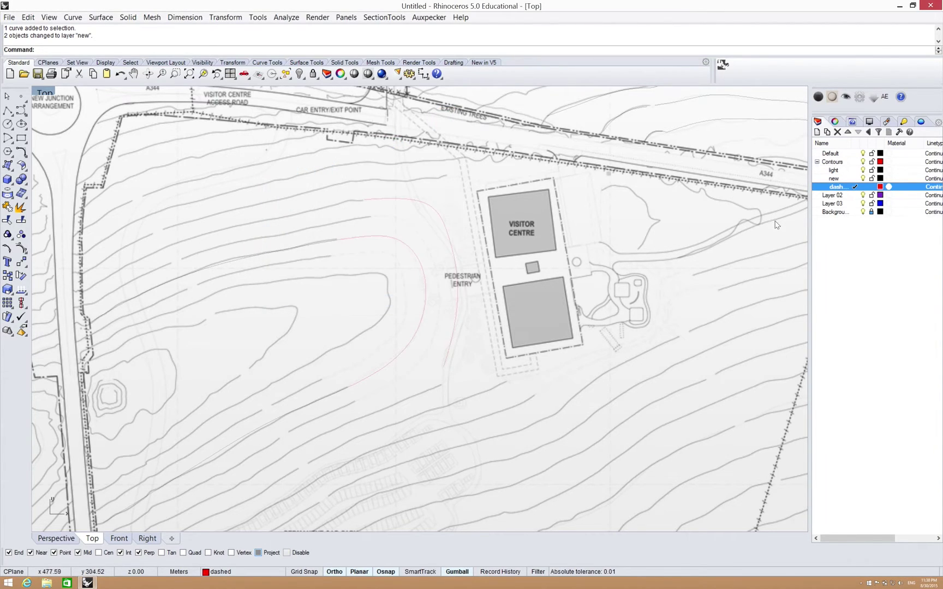
{"action": "left_click", "coordinate": [843, 179]}
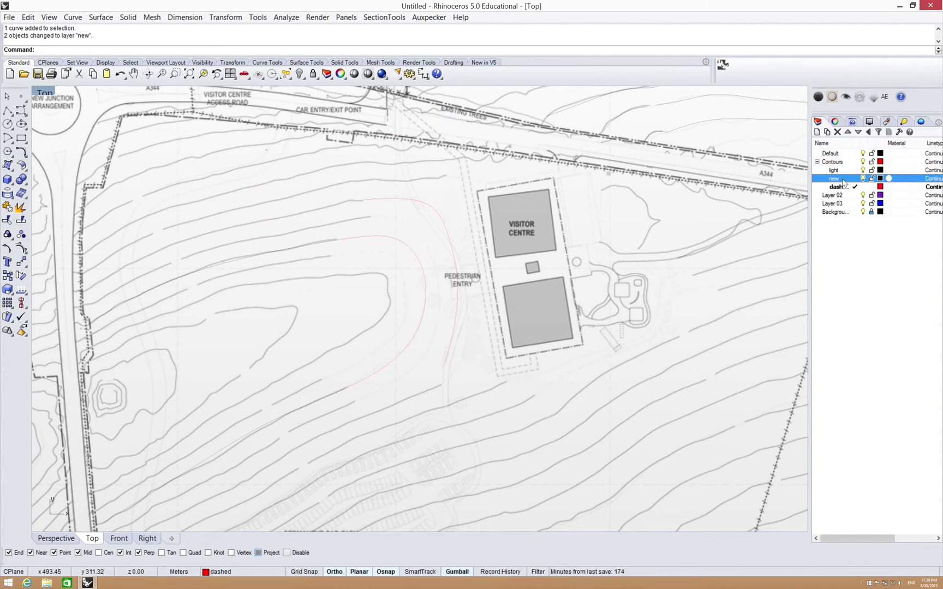
{"action": "left_click", "coordinate": [880, 179]}
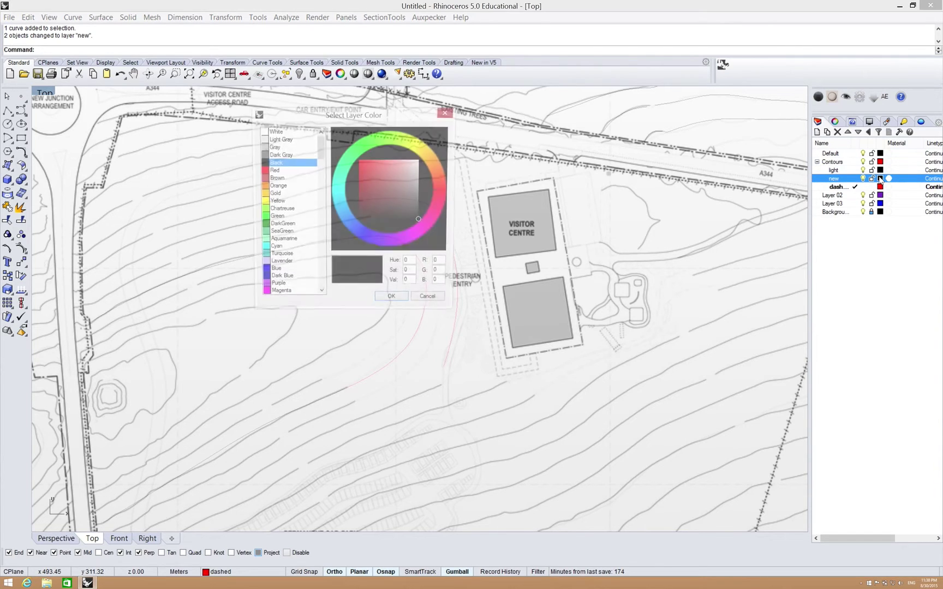
{"action": "left_click", "coordinate": [269, 274]}
{"action": "left_click", "coordinate": [393, 303]}
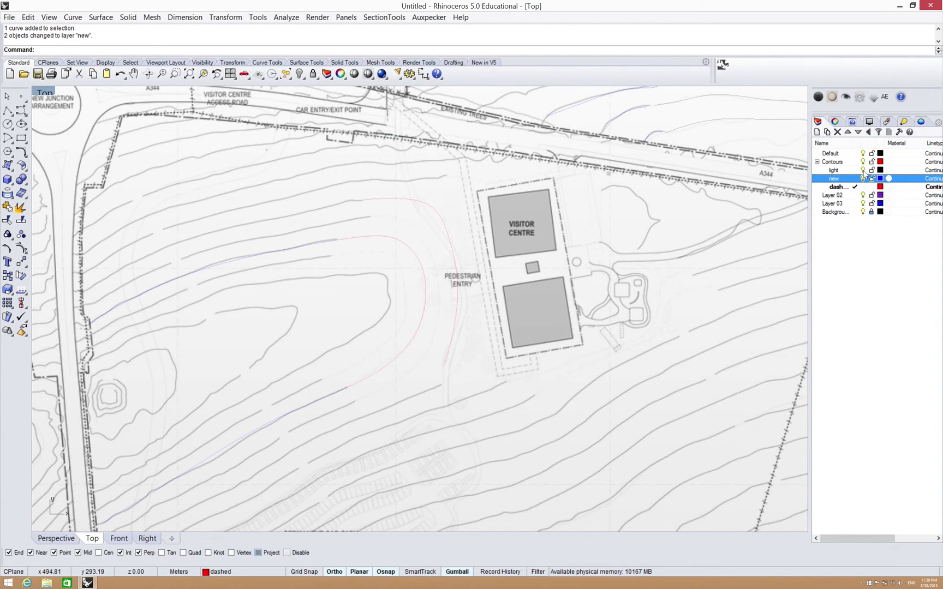
- Hide the Background layer to view the traced contours on their own
{"action": "left_click", "coordinate": [862, 212]}
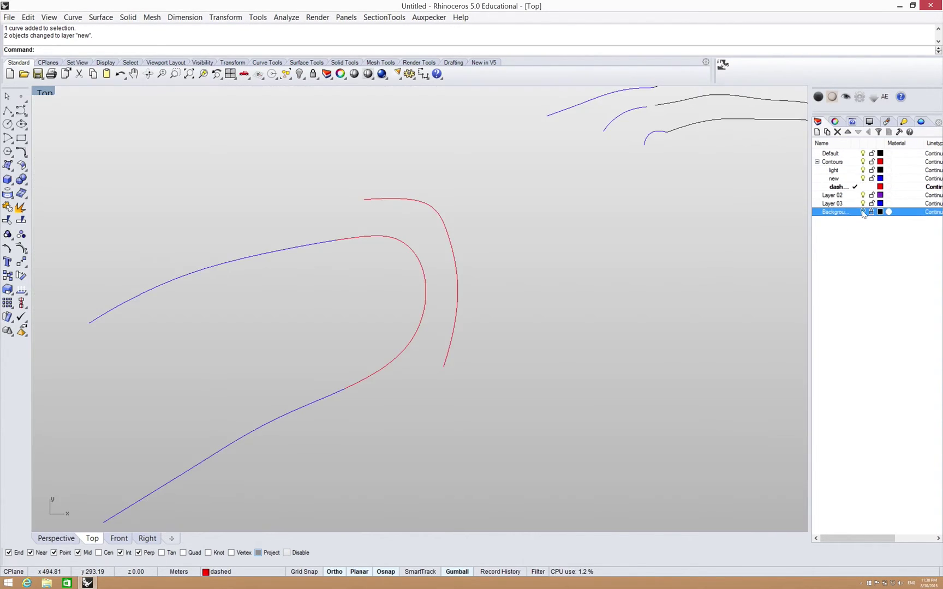
{"action": "left_click", "coordinate": [862, 212]}
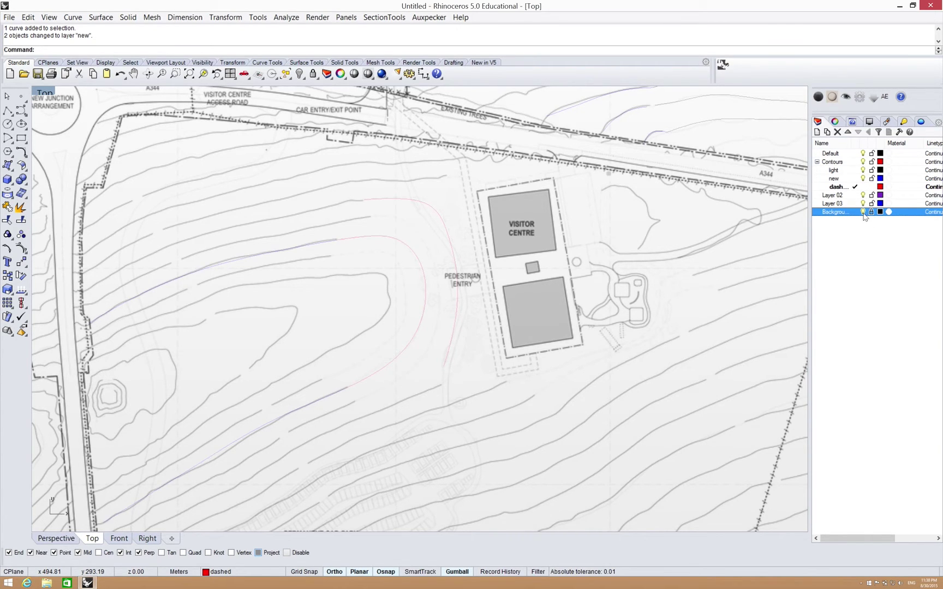
{"action": "left_click", "coordinate": [862, 212]}
{"action": "right_click_drag", "start_coordinate": [721, 236], "coordinate": [623, 296]}
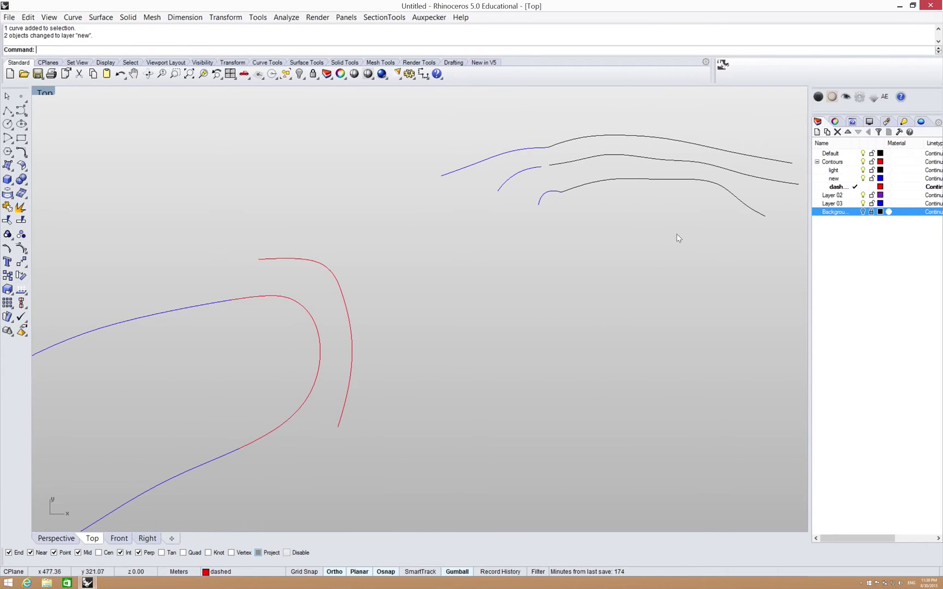
- Make Default the current layer, then switch the Contours parent layer off and back on
{"action": "left_click", "coordinate": [862, 162]}
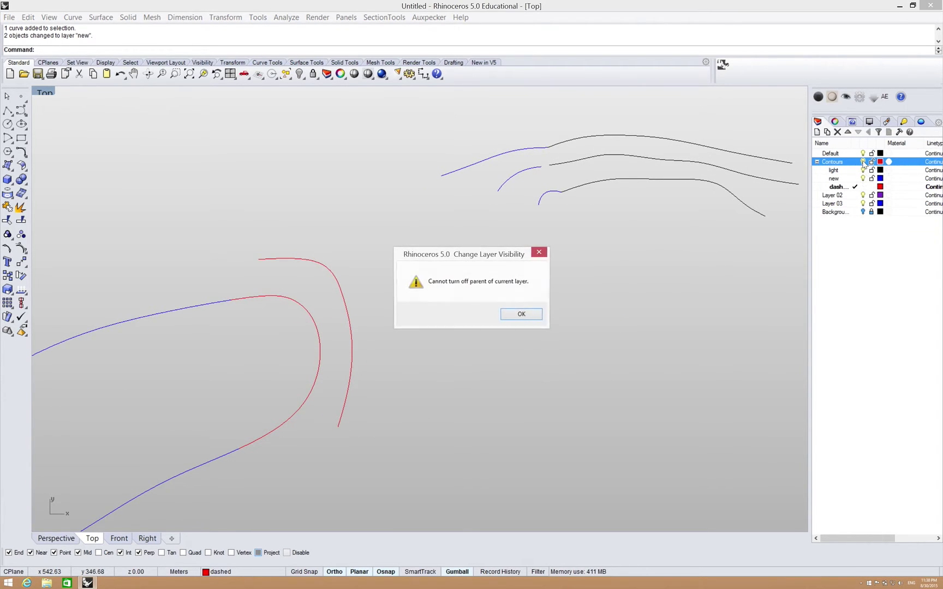
{"action": "left_click", "coordinate": [533, 317]}
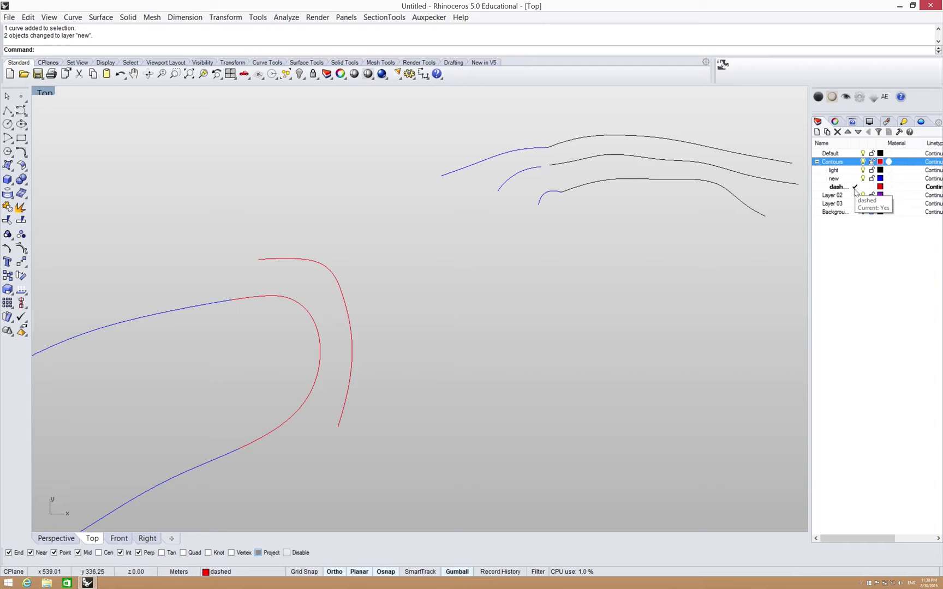
{"action": "left_click", "coordinate": [854, 154]}
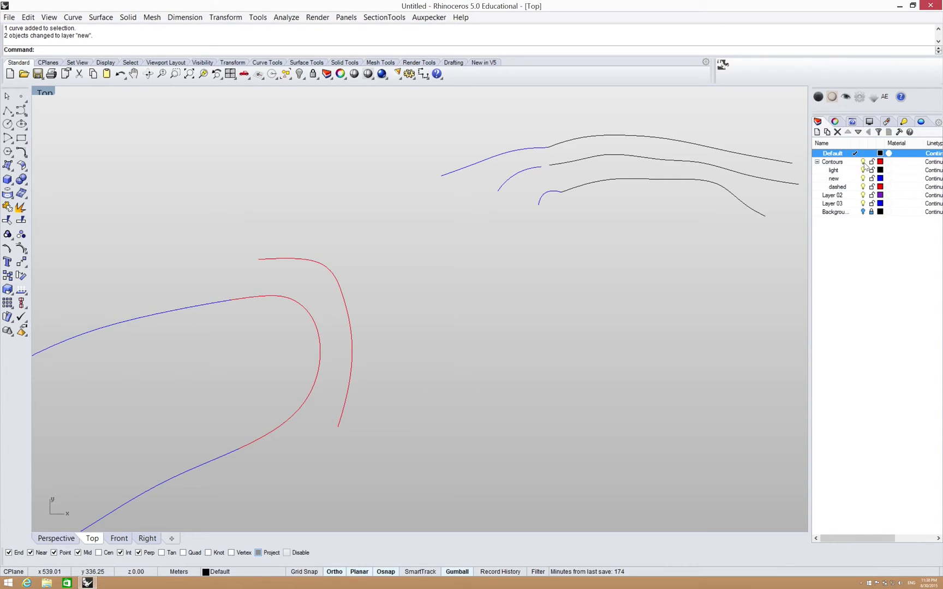
{"action": "left_click", "coordinate": [863, 162]}
{"action": "left_click", "coordinate": [863, 162]}
{"action": "left_click", "coordinate": [863, 162]}
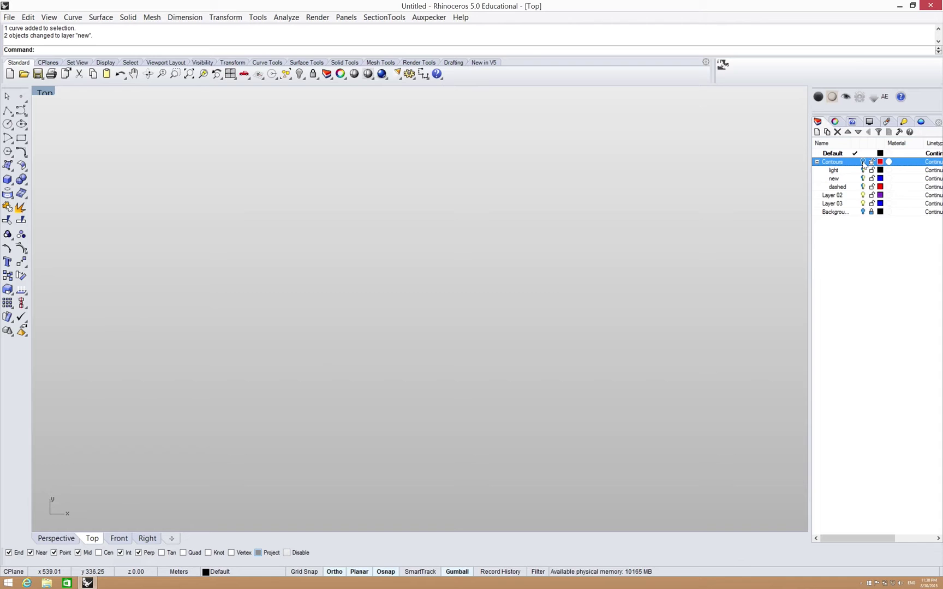
{"action": "left_click", "coordinate": [862, 162]}
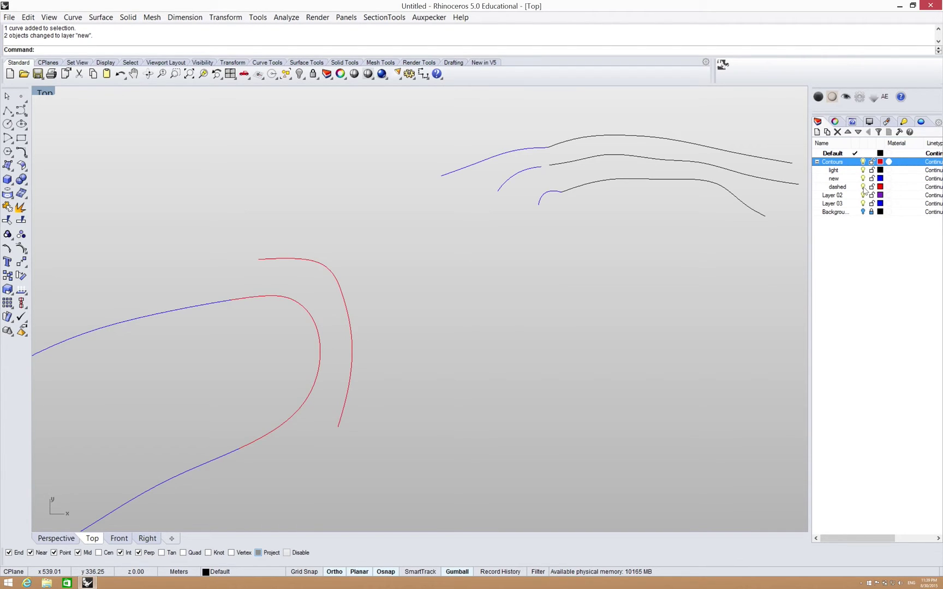
- Switch the dashed sublayer's visibility off and back on, and show the Background layer again
{"action": "left_click", "coordinate": [863, 187]}
{"action": "left_click", "coordinate": [862, 187]}
{"action": "left_click", "coordinate": [863, 186]}
{"action": "left_click", "coordinate": [863, 186]}
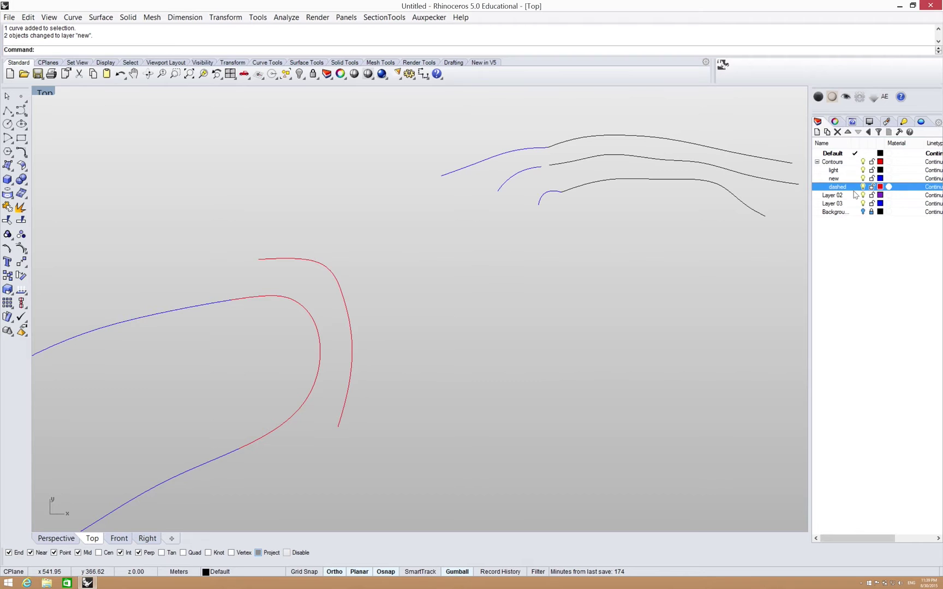
{"action": "left_click", "coordinate": [863, 212]}
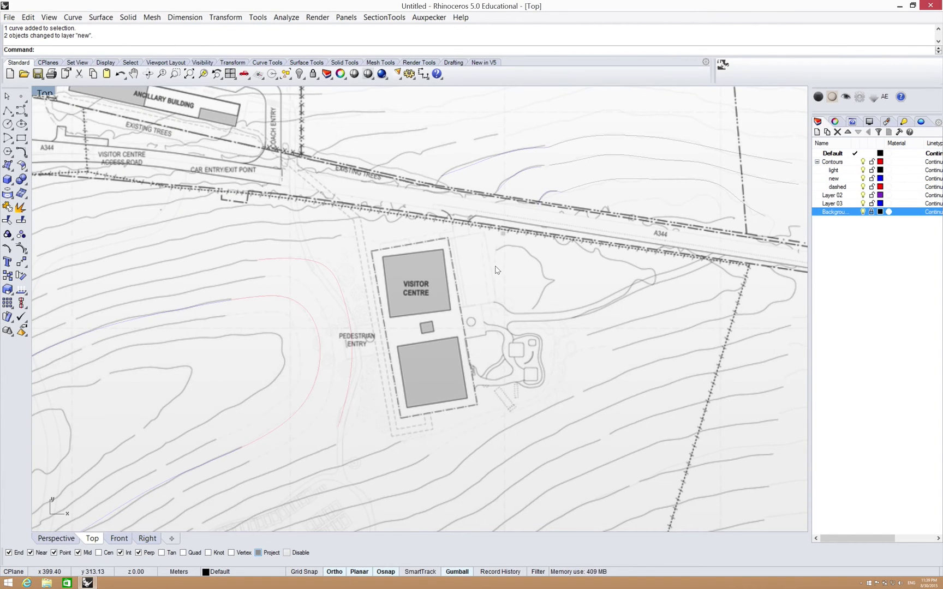
- Rename Layer 02 as "bldg footprint" and make it the current layer
{"action": "scroll", "coordinate": [463, 257], "scroll_direction": "down", "scroll_amount": 3}
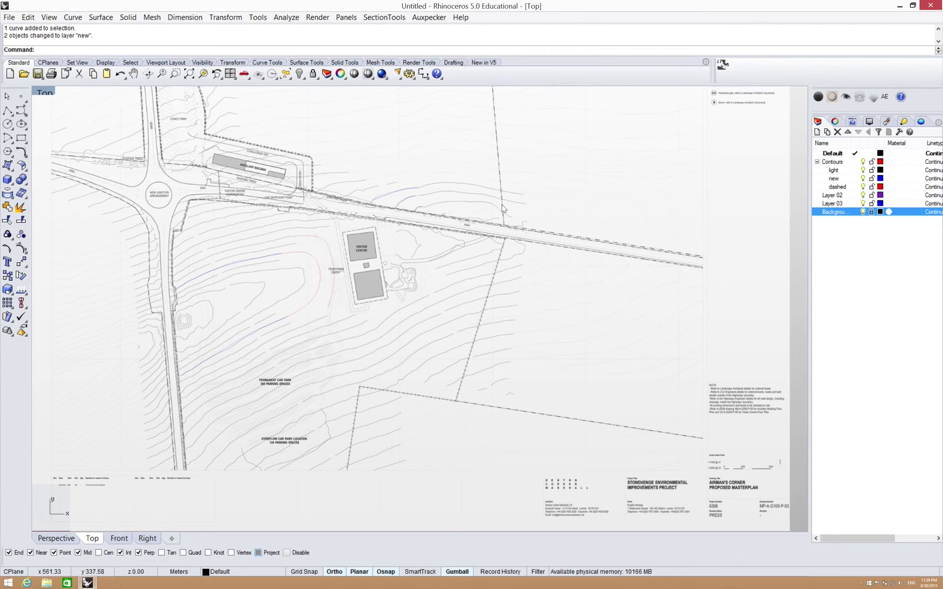
{"action": "right_click_drag", "start_coordinate": [431, 240], "coordinate": [560, 200]}
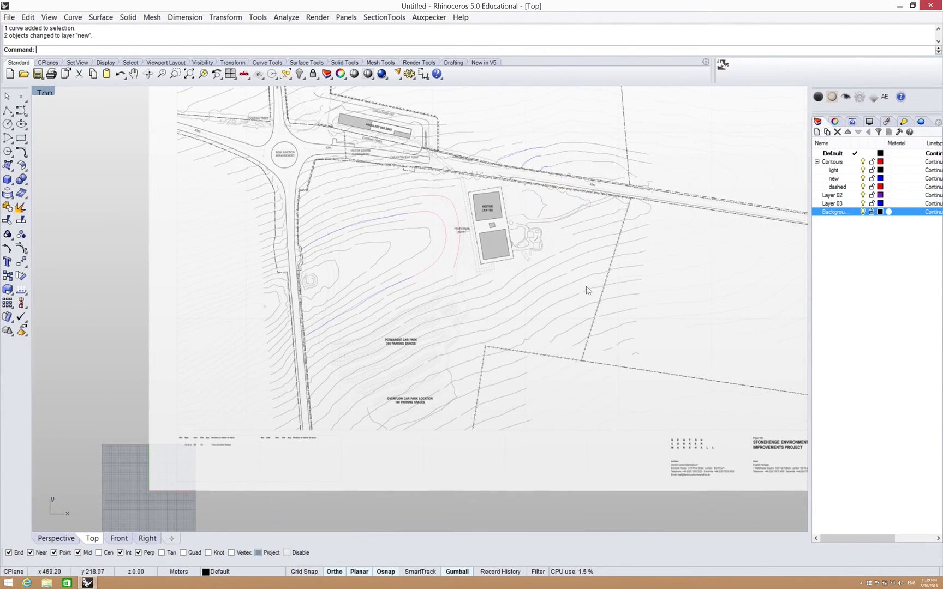
{"action": "right_click_drag", "start_coordinate": [586, 288], "coordinate": [492, 327]}
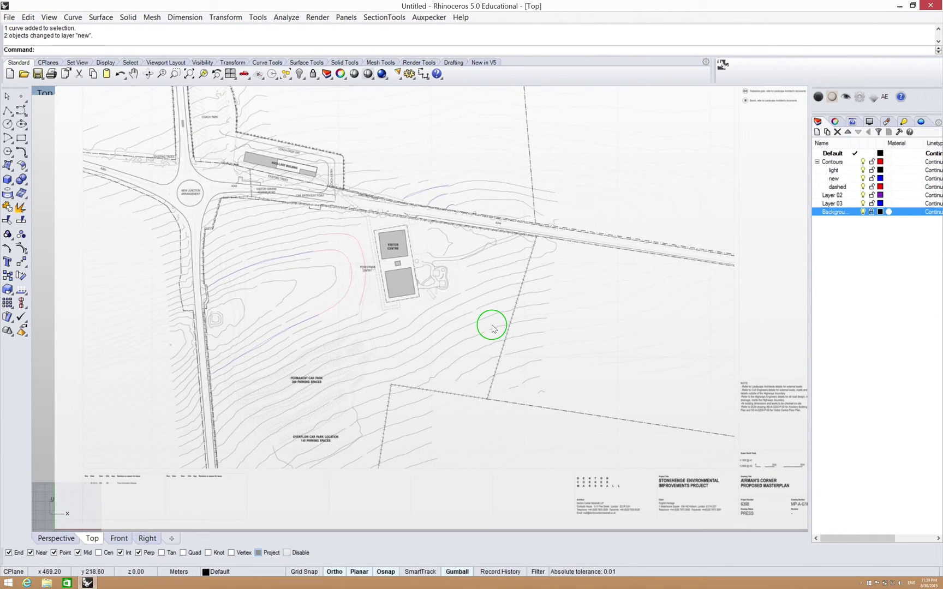
{"action": "left_click", "coordinate": [831, 195]}
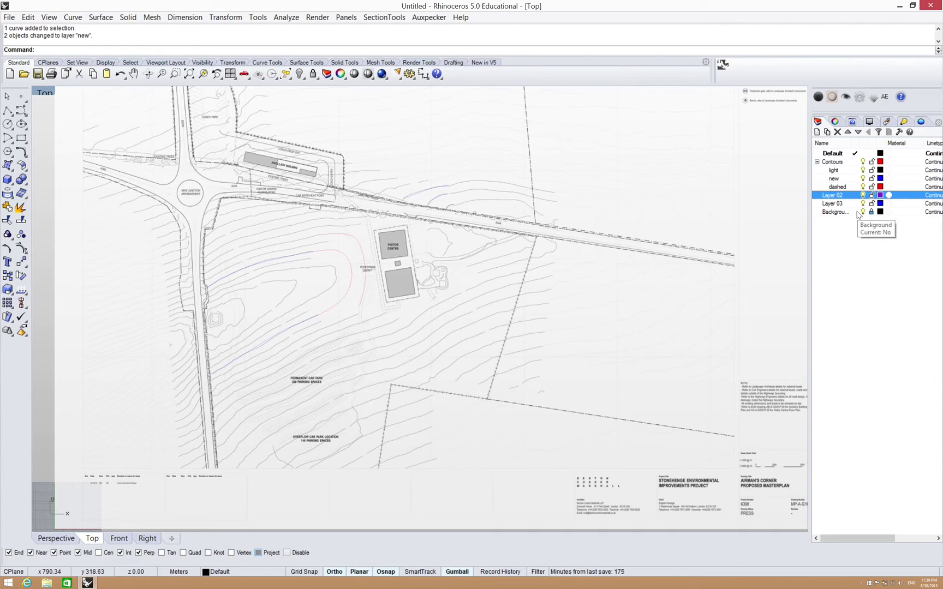
{"action": "left_click", "coordinate": [834, 196]}
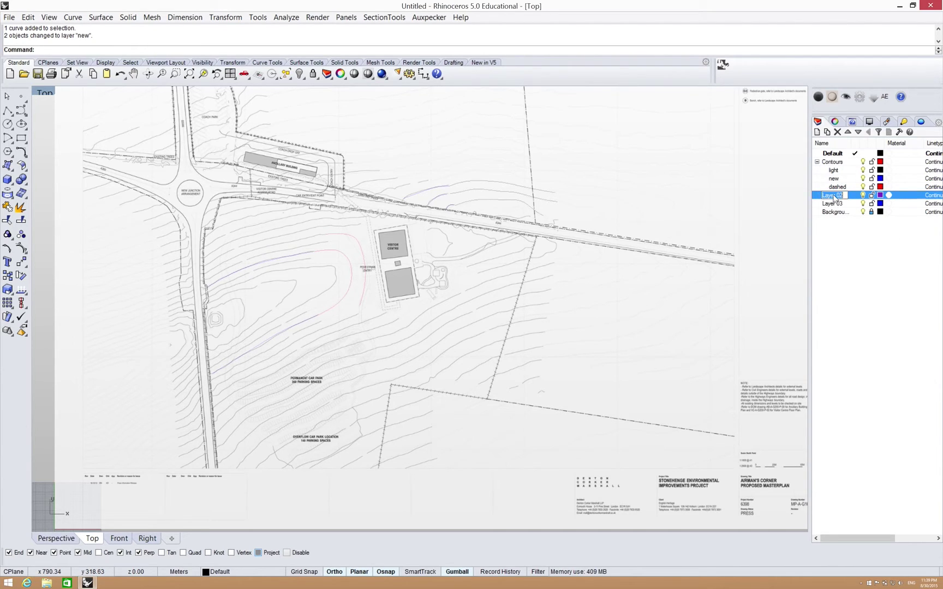
{"action": "left_click_drag", "start_coordinate": [846, 197], "coordinate": [818, 199]}
{"action": "type", "text": "bldg footprint"}
{"action": "key", "text": "Return"}
{"action": "left_click", "coordinate": [855, 196]}
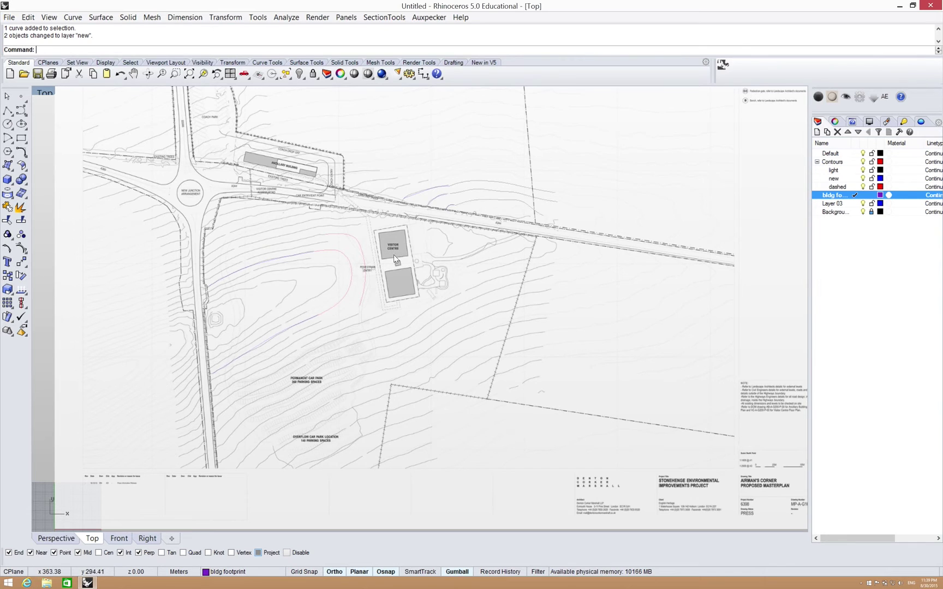
- Trace the dash-dot outline around the Visitor Centre with a three-point rectangle whose southern edge is about 35.7 m long
{"action": "scroll", "coordinate": [394, 255], "scroll_direction": "up", "scroll_amount": 8}
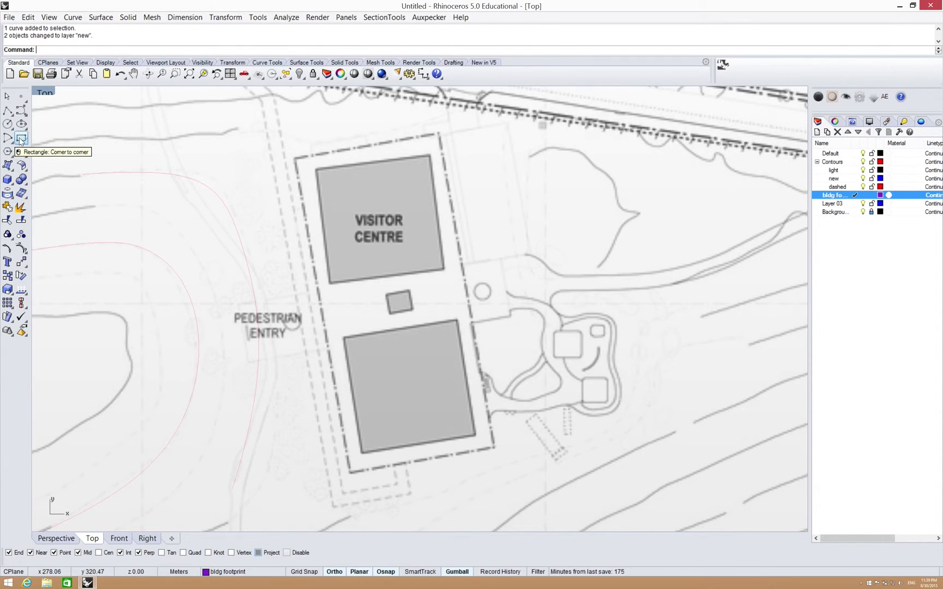
{"action": "left_click_drag", "start_coordinate": [20, 140], "coordinate": [63, 145]}
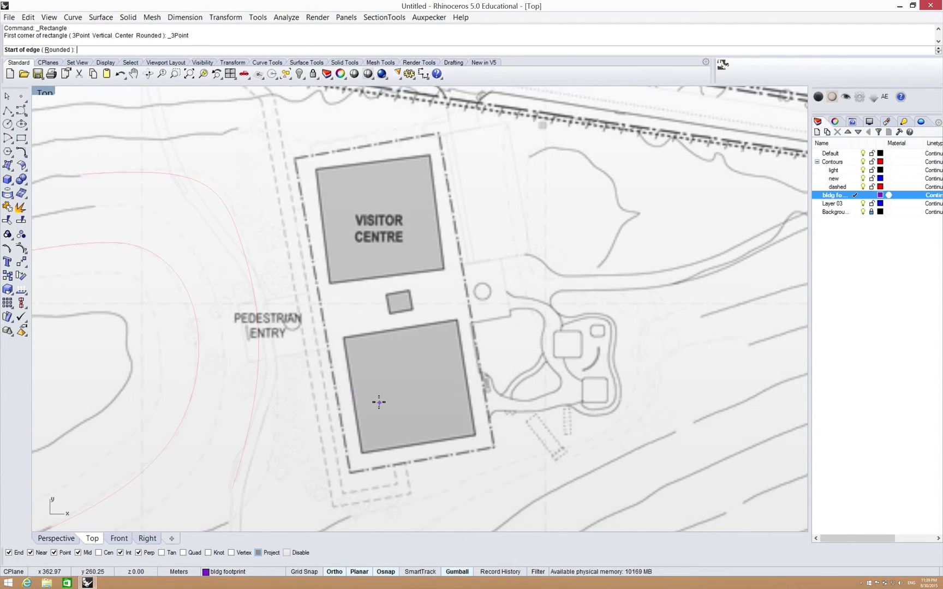
{"action": "left_click", "coordinate": [349, 472]}
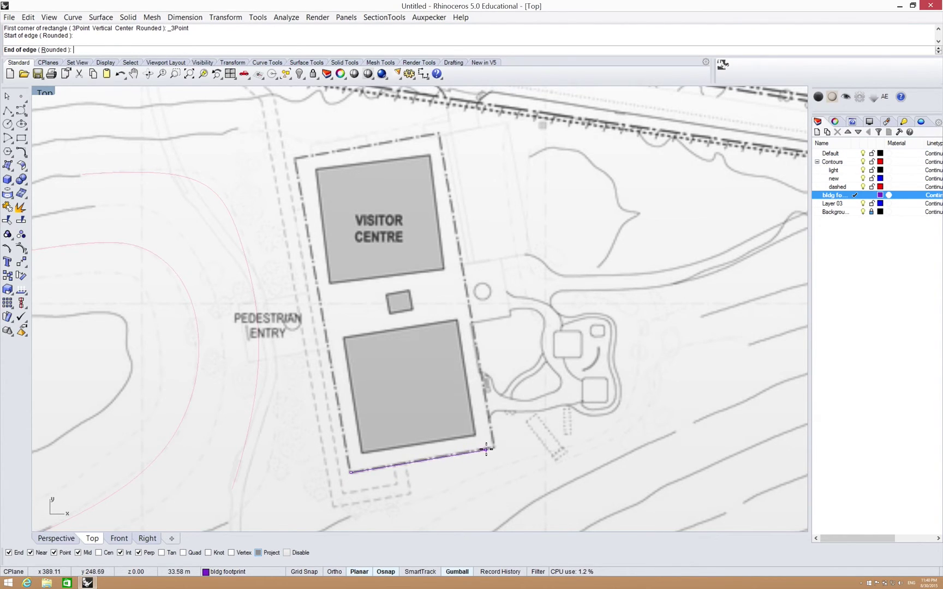
{"action": "key", "text": "F8"}
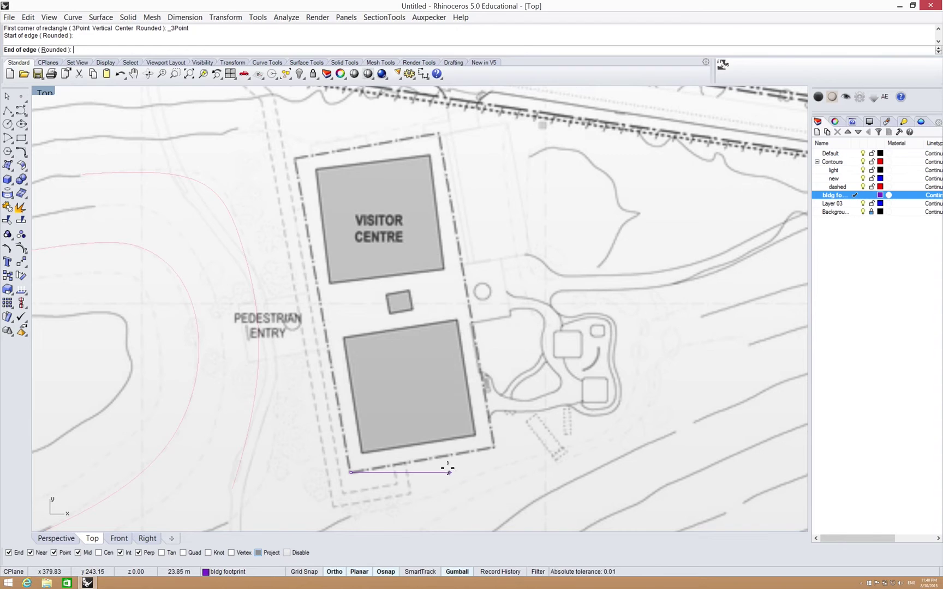
{"action": "key", "text": "F8"}
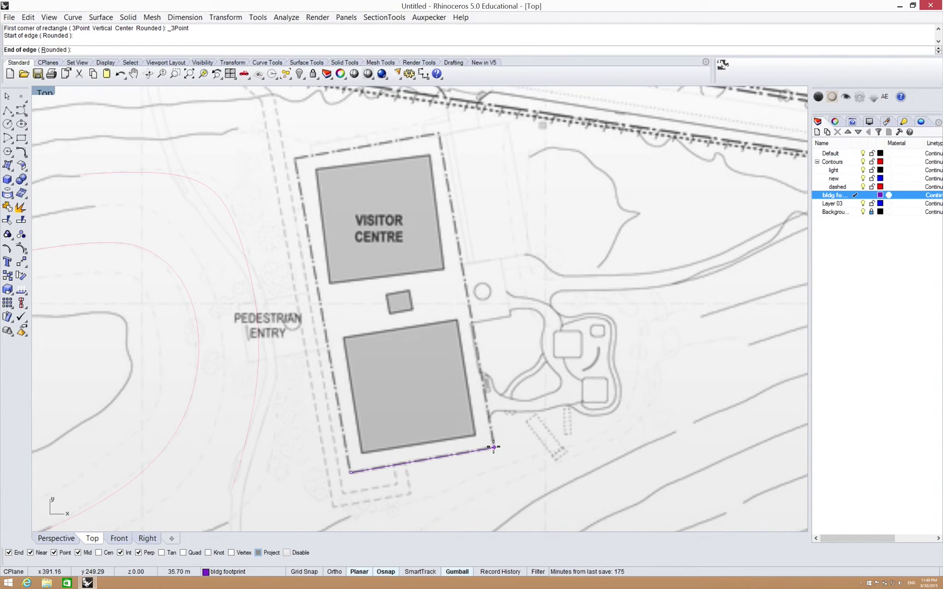
{"action": "left_click", "coordinate": [493, 447]}
{"action": "key", "text": "F8"}
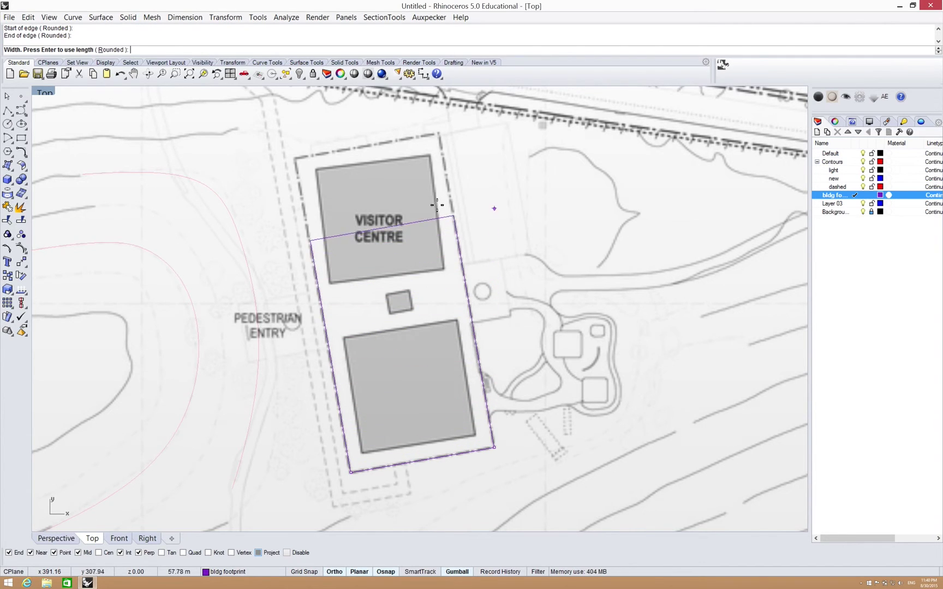
{"action": "left_click", "coordinate": [435, 122]}
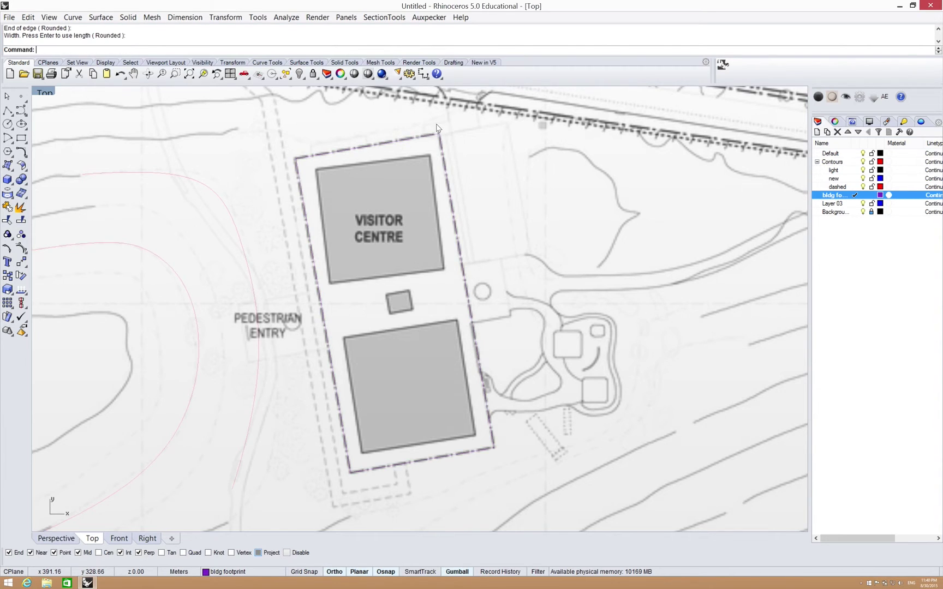
{"action": "left_click", "coordinate": [377, 467]}
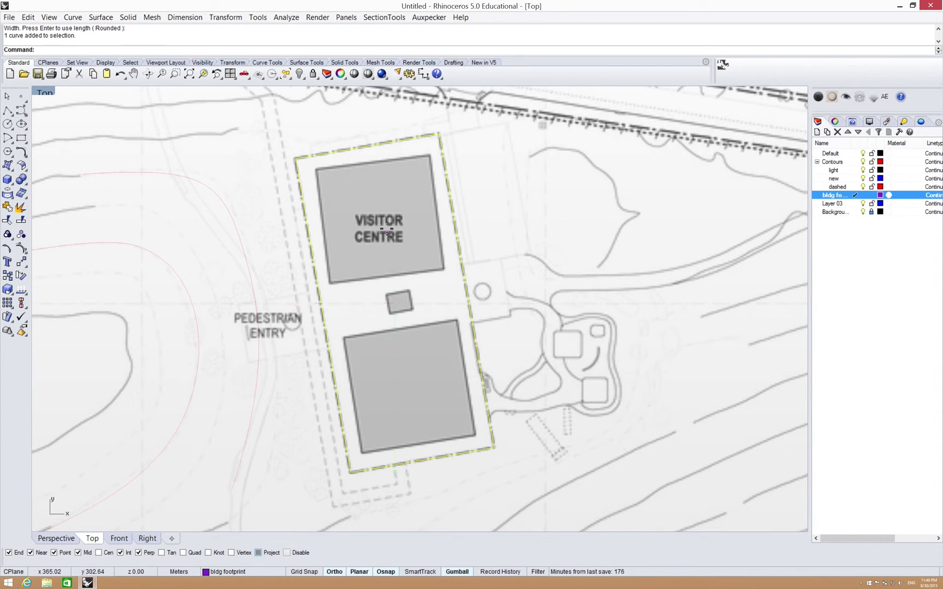
- Trace the northern grey building labelled Visitor Centre with a three-point rectangle
{"action": "key", "text": "ctrl+r"}
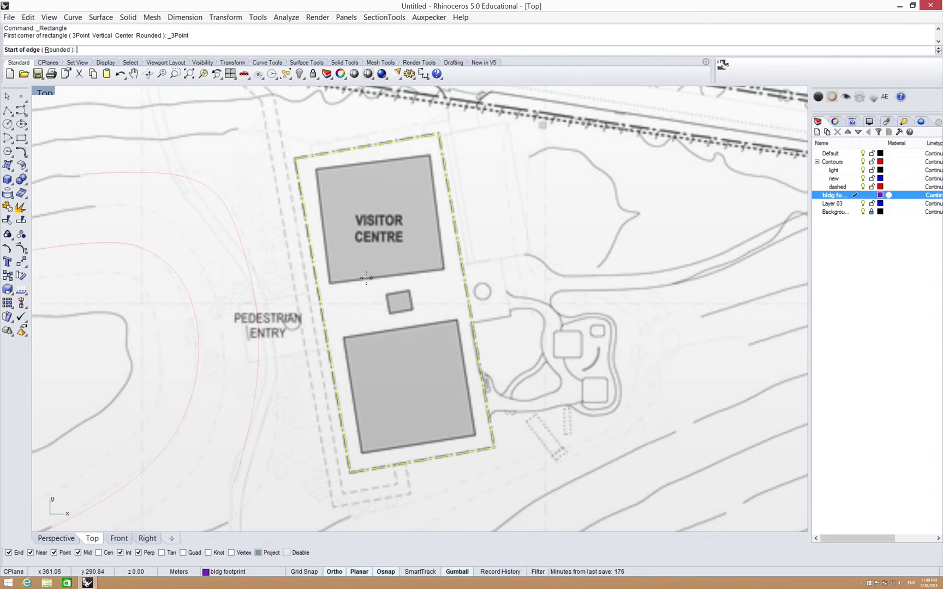
{"action": "left_click", "coordinate": [329, 282]}
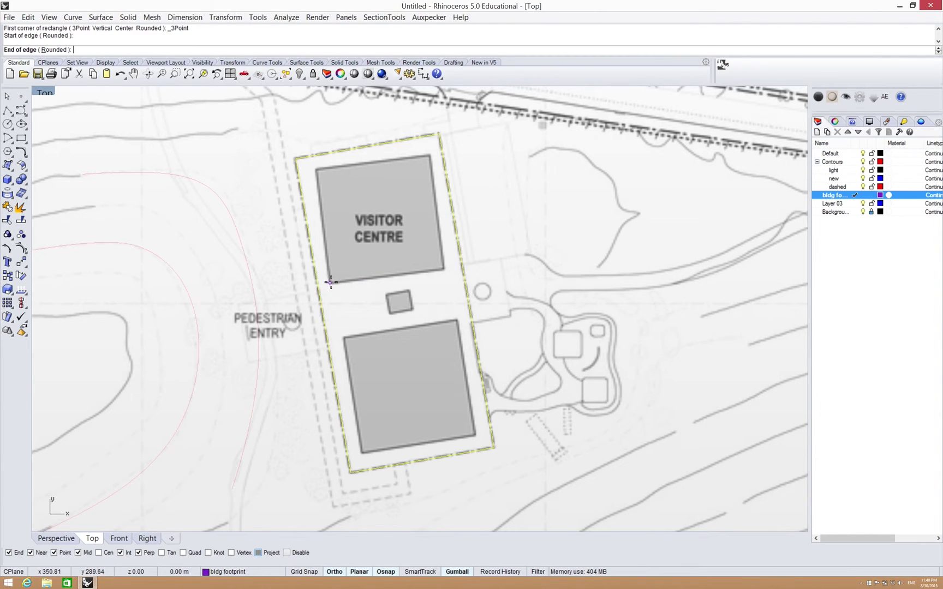
{"action": "left_click", "coordinate": [442, 269]}
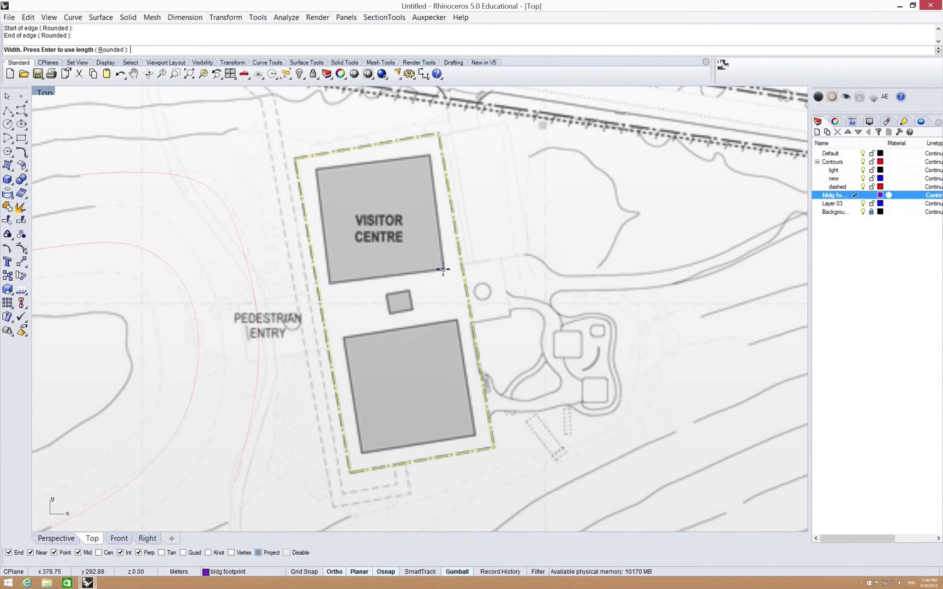
{"action": "left_click", "coordinate": [429, 156]}
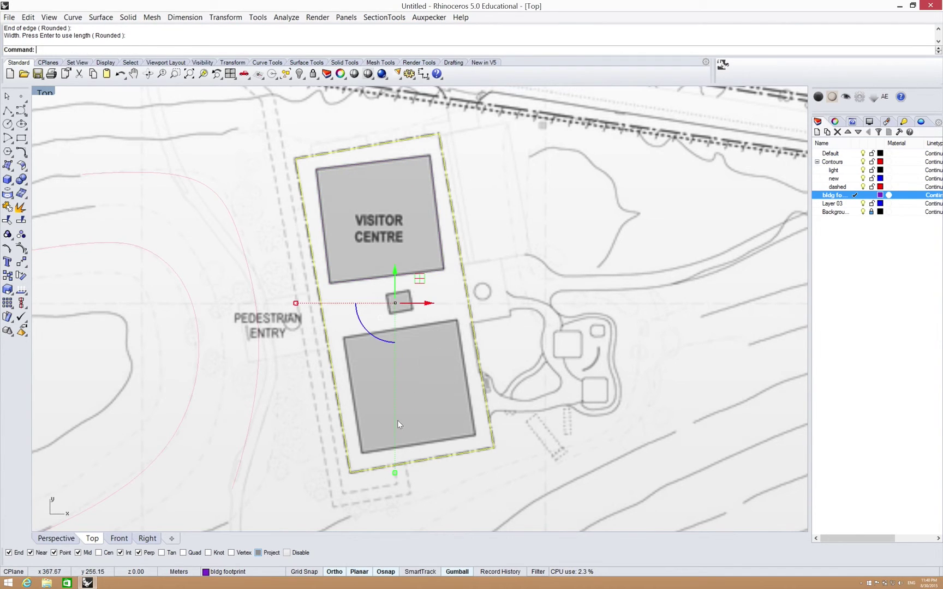
- Trace the southern grey building with a three-point rectangle about 28.5 m wide, starting from its southwest corner
{"action": "key", "text": "Return"}
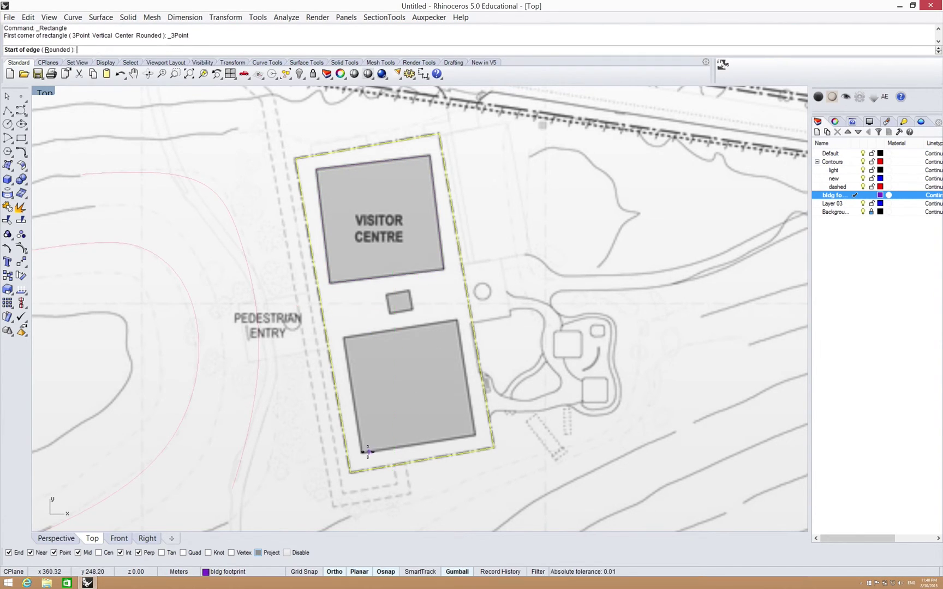
{"action": "left_click", "coordinate": [362, 452]}
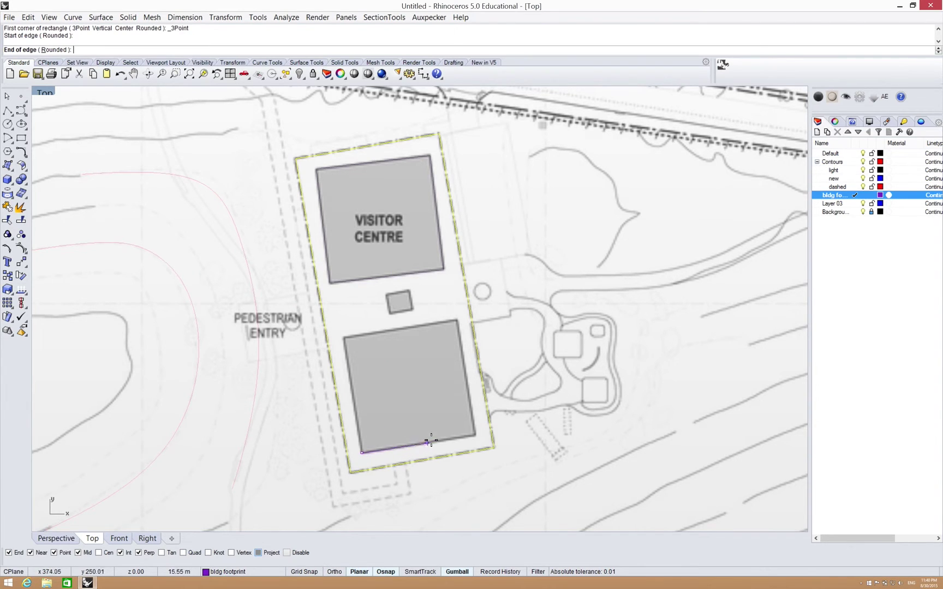
{"action": "left_click", "coordinate": [474, 434]}
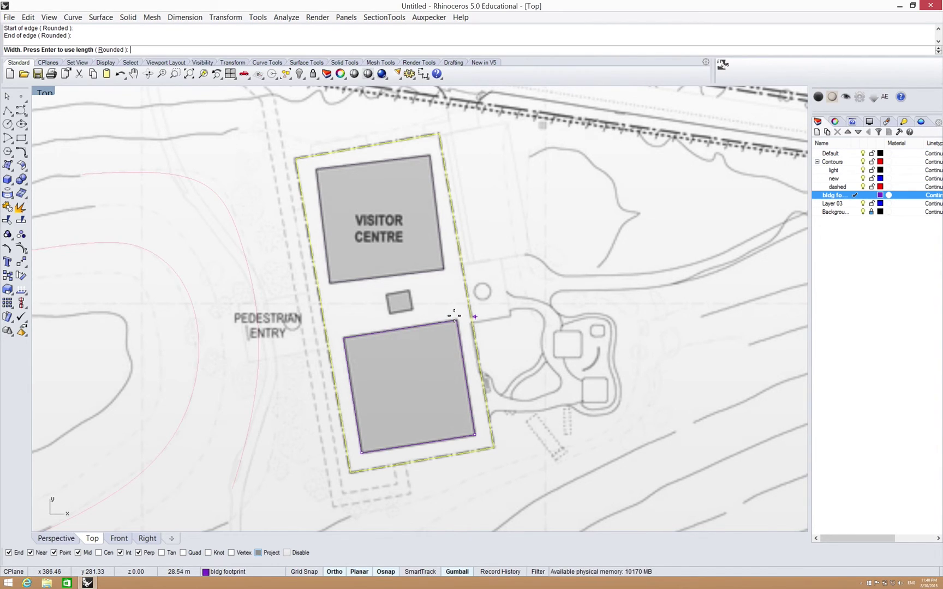
{"action": "left_click", "coordinate": [454, 316]}
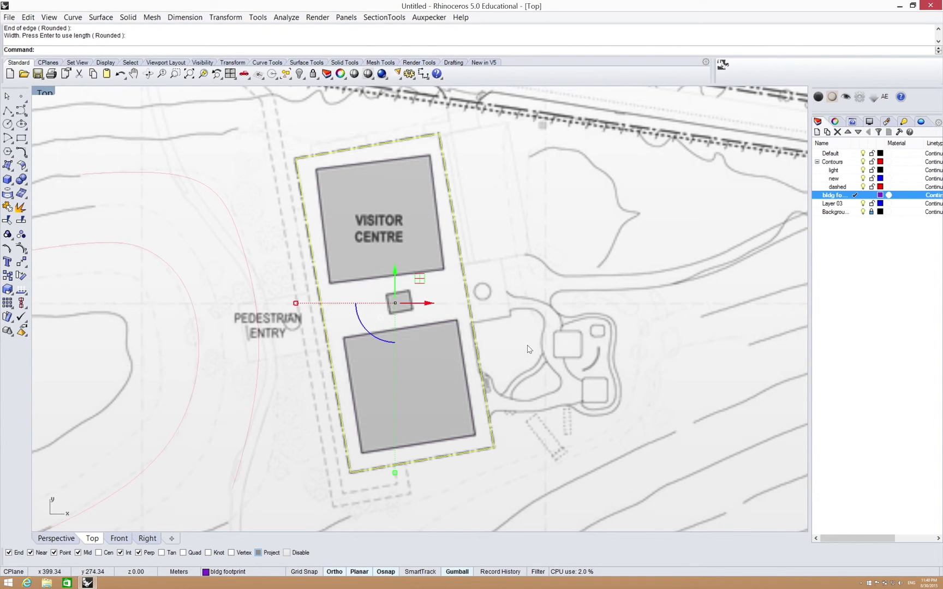
- Hide the Background layer and clear the selection so only the traced curves are shown
{"action": "left_click", "coordinate": [863, 212]}
{"action": "left_click", "coordinate": [862, 212]}
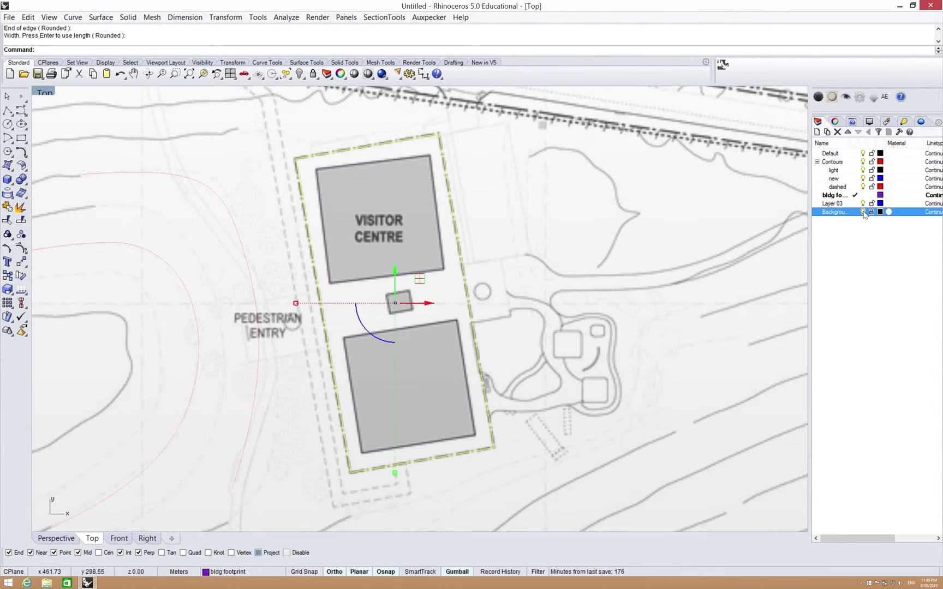
{"action": "left_click", "coordinate": [862, 211]}
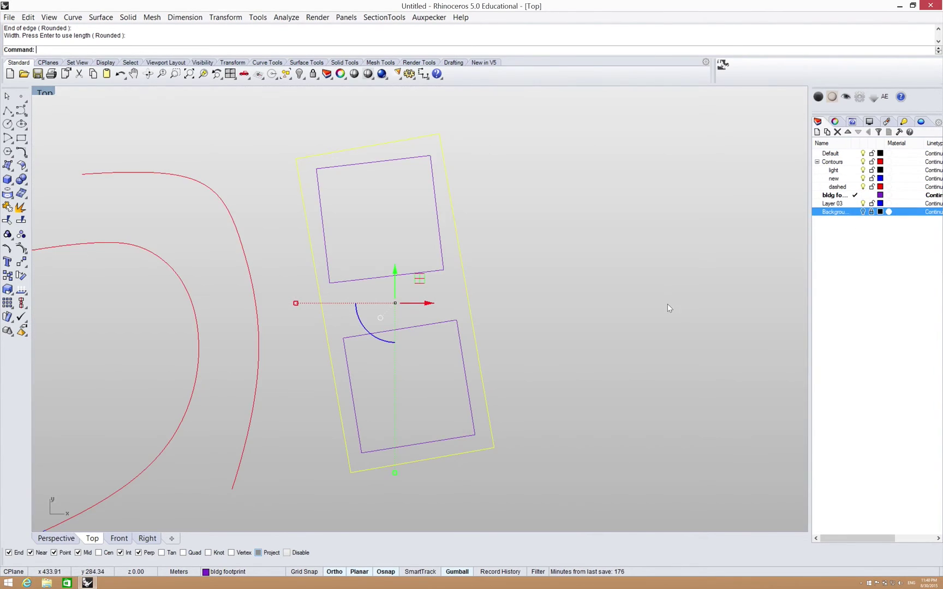
{"action": "key", "text": "Escape"}
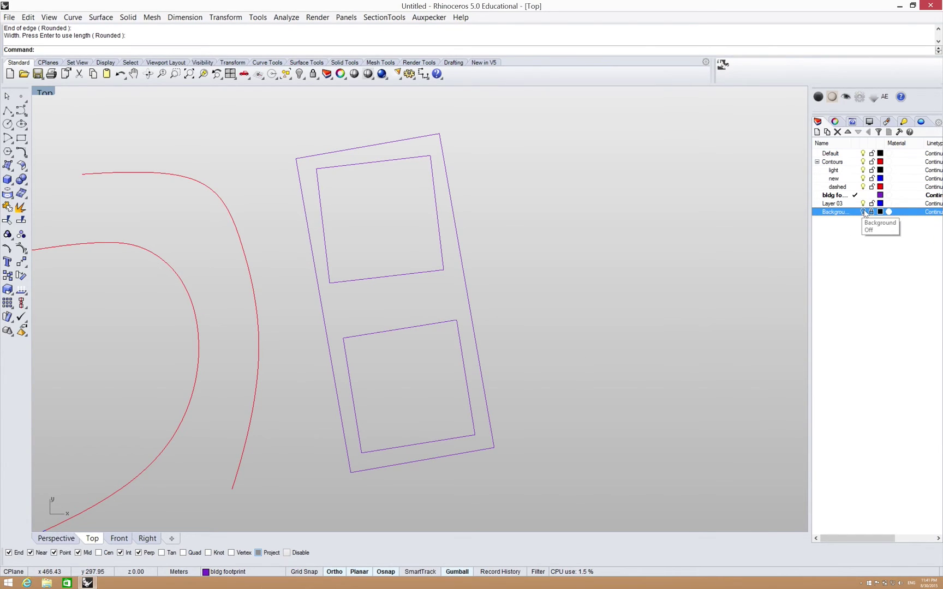
- Group the outer Visitor Centre outline with the northern and southern building rectangles
{"action": "left_click", "coordinate": [475, 335]}
{"action": "left_click", "coordinate": [457, 332]}
{"action": "left_click", "coordinate": [435, 274]}
{"action": "left_click", "coordinate": [520, 301]}
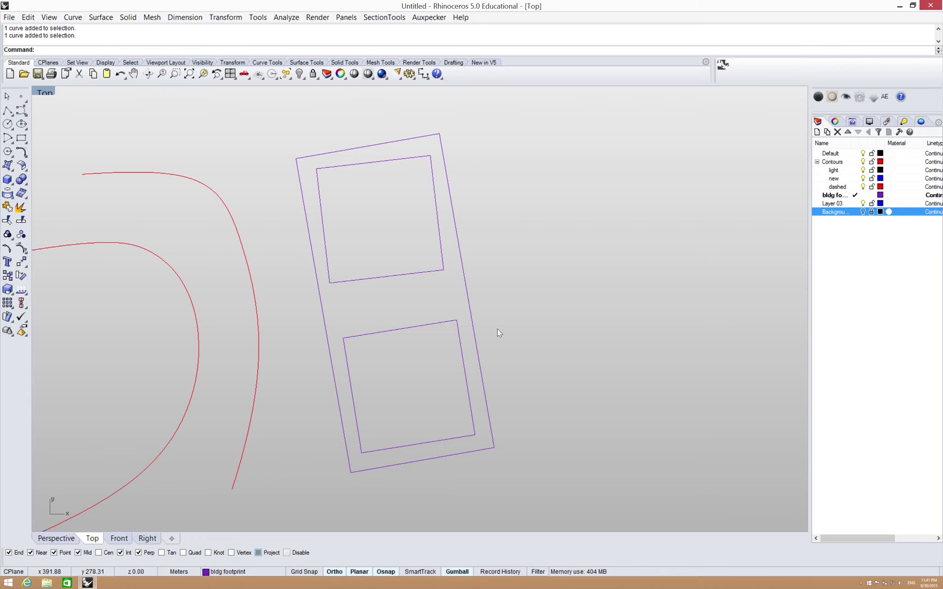
{"action": "type", "text": "Grou"}
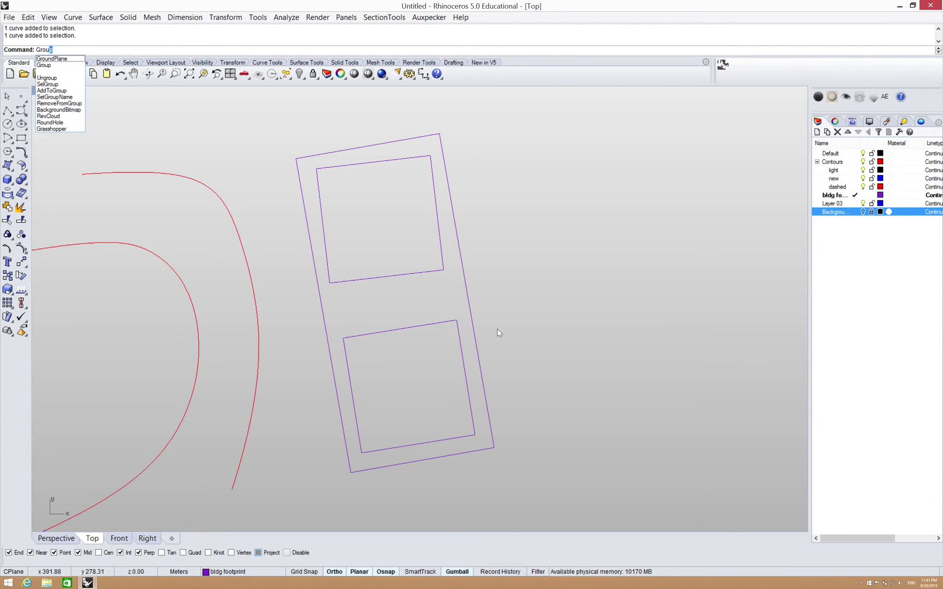
{"action": "key", "text": "Down"}
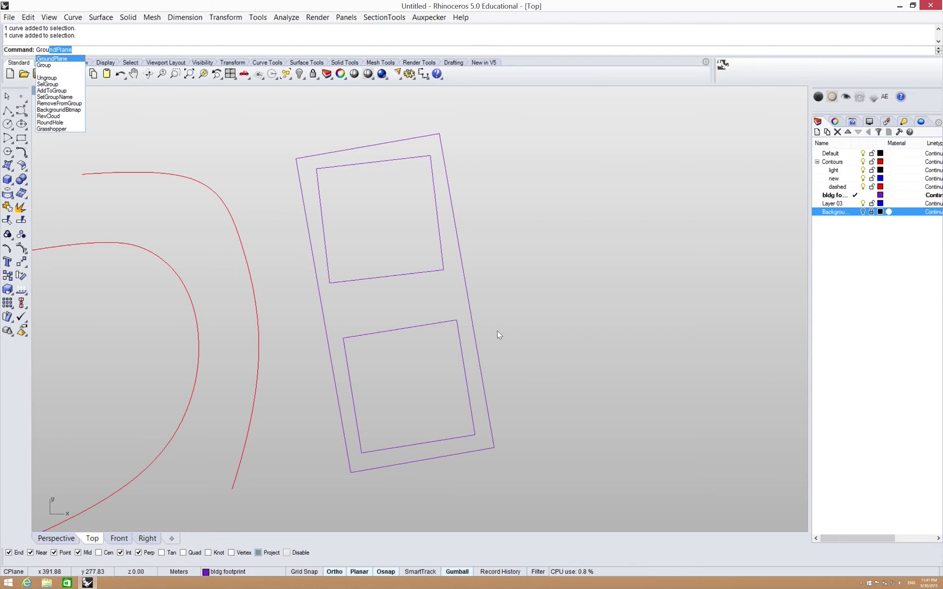
{"action": "key", "text": "Return"}
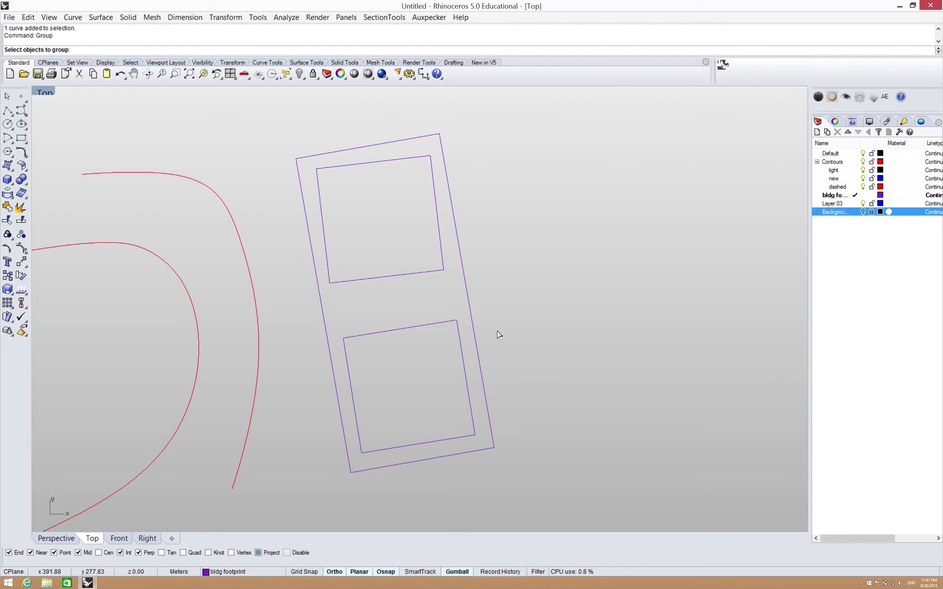
{"action": "left_click", "coordinate": [320, 273]}
{"action": "left_click", "coordinate": [326, 260]}
{"action": "left_click", "coordinate": [381, 333]}
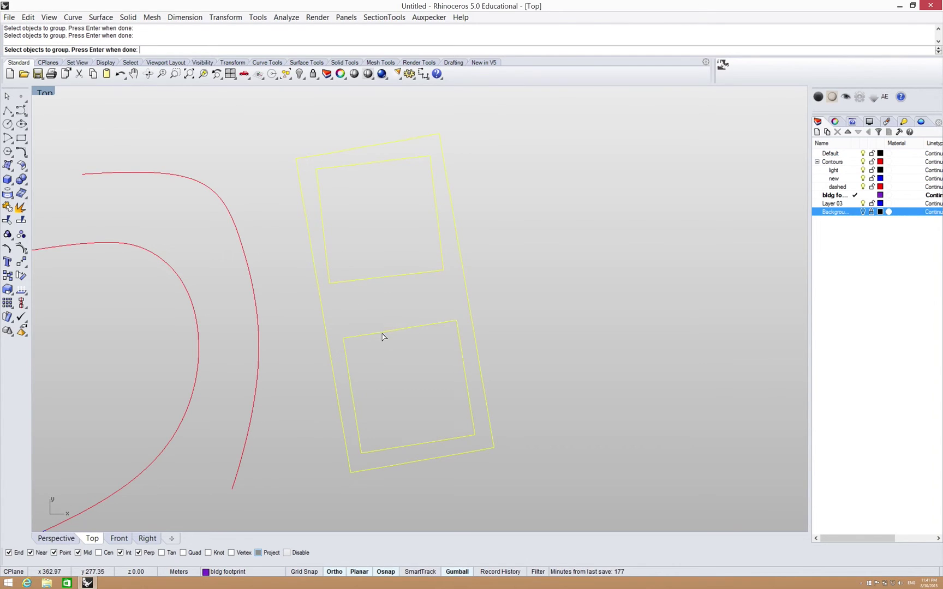
{"action": "key", "text": "Return"}
- Select the grouped footprint outlines to check that they pick as one object, and deselect them
{"action": "left_click", "coordinate": [452, 268]}
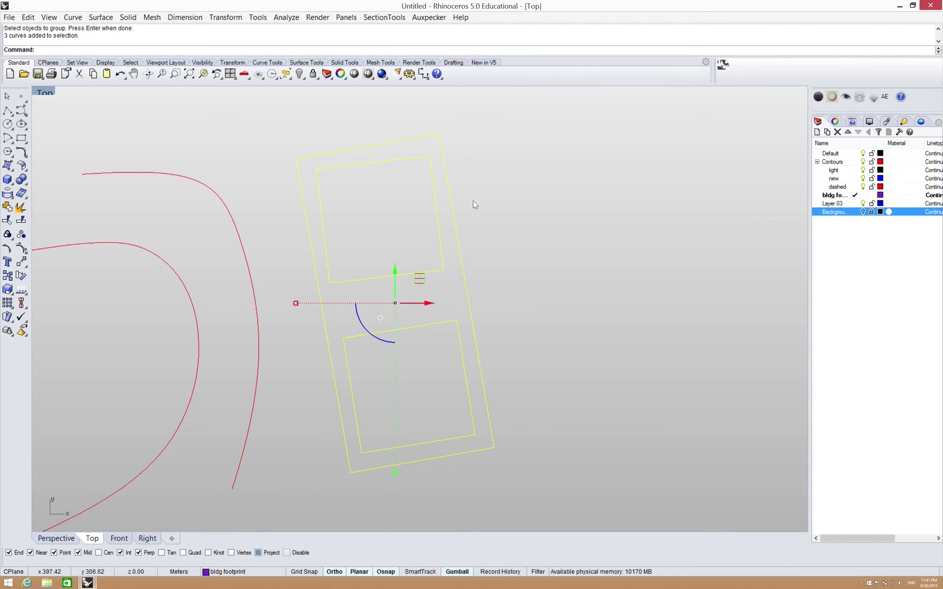
{"action": "left_click", "coordinate": [523, 275]}
{"action": "scroll", "coordinate": [515, 281], "scroll_direction": "down", "scroll_amount": 2}
{"action": "scroll", "coordinate": [513, 279], "scroll_direction": "down", "scroll_amount": 1}
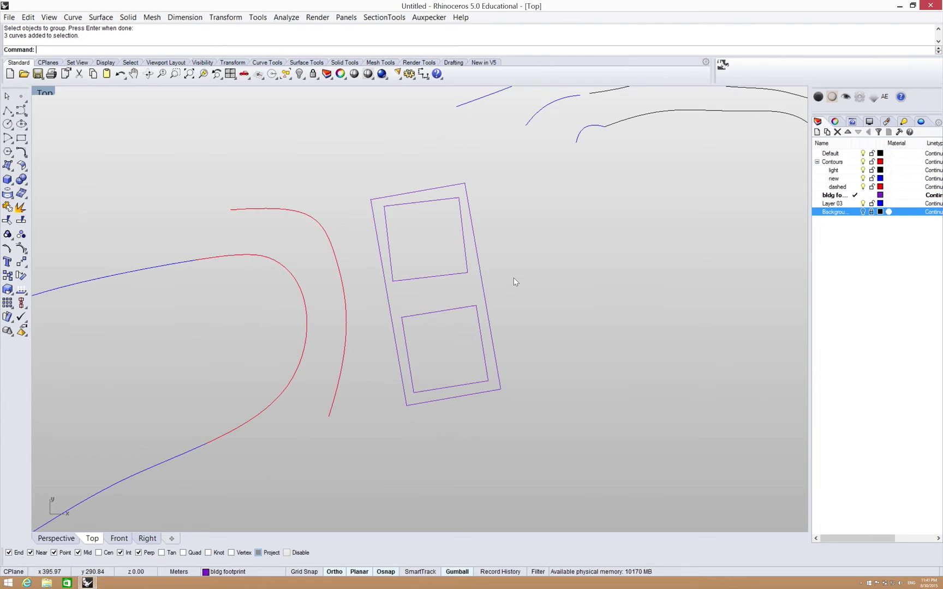
{"action": "scroll", "coordinate": [567, 256], "scroll_direction": "down", "scroll_amount": 2}
{"action": "scroll", "coordinate": [567, 258], "scroll_direction": "up", "scroll_amount": 1}
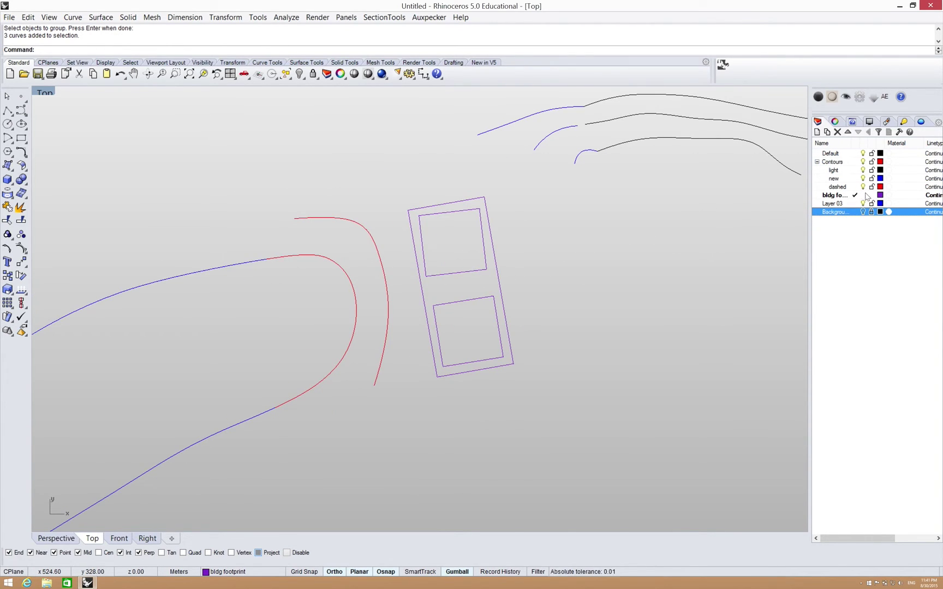
- Try moving the grouped outlines east of the Visitor Centre with the Background layer shown, and undo the changes
{"action": "left_click", "coordinate": [541, 257]}
{"action": "left_click", "coordinate": [495, 259]}
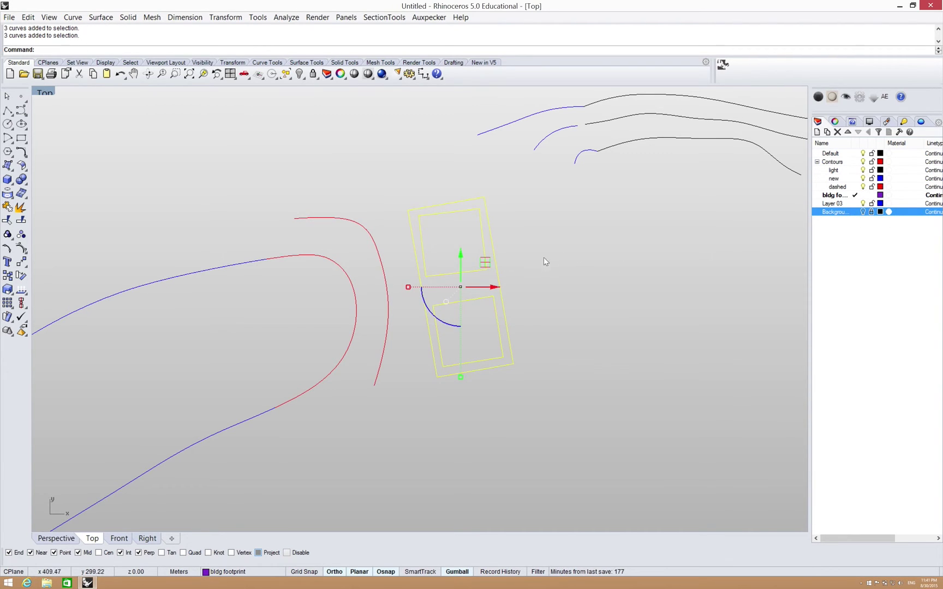
{"action": "left_click_drag", "start_coordinate": [497, 247], "coordinate": [619, 277]}
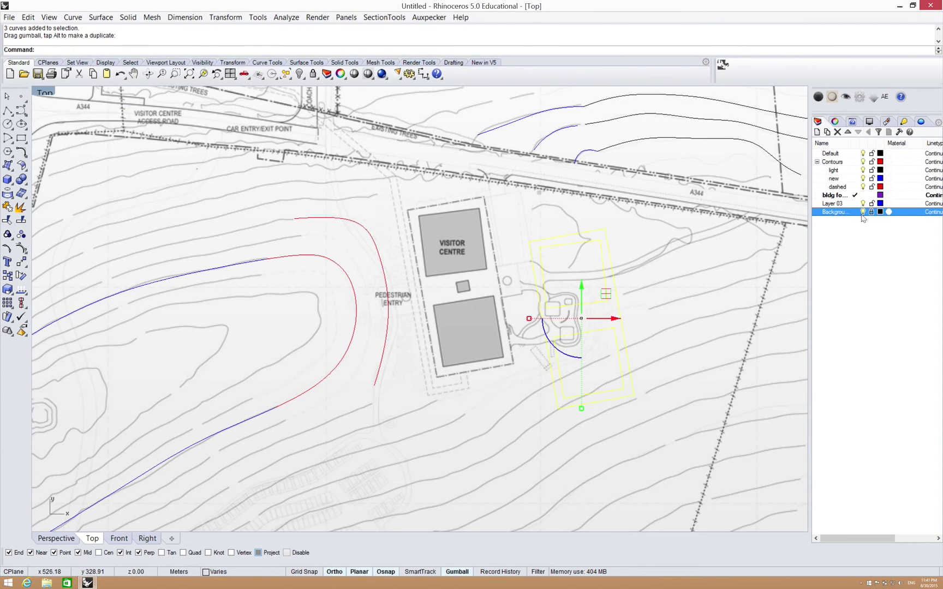
{"action": "left_click", "coordinate": [862, 212]}
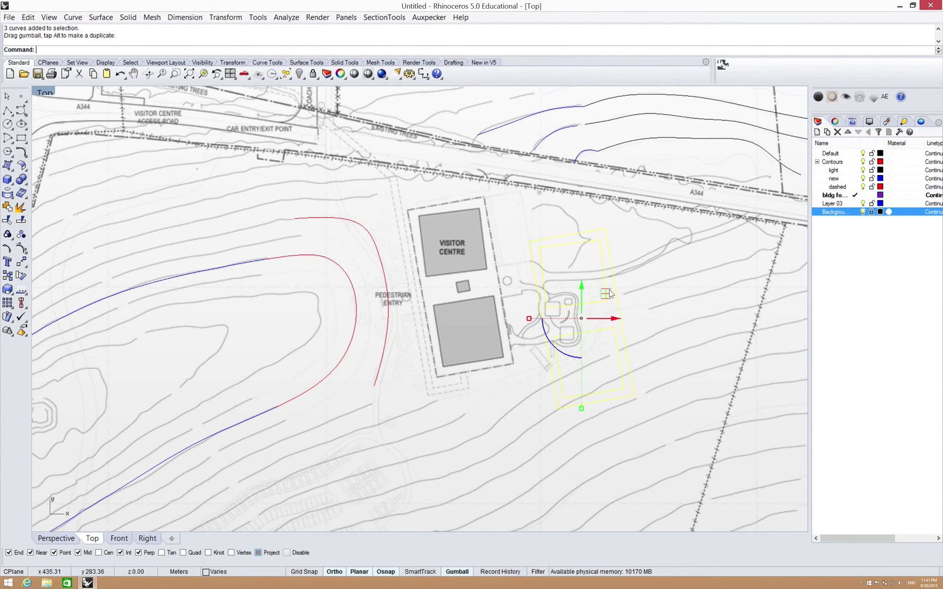
{"action": "key", "text": "ctrl+z"}
{"action": "left_click", "coordinate": [646, 282]}
{"action": "key", "text": "ctrl+z"}
{"action": "left_click", "coordinate": [592, 263]}
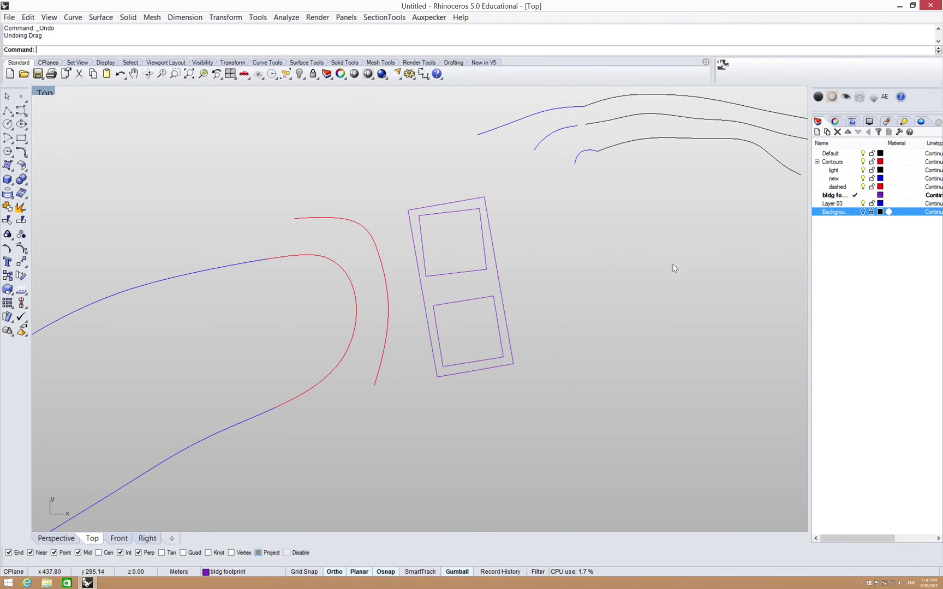
- Turn the Background layer back on and frame the Visitor Centre on the site plan
{"action": "left_click", "coordinate": [862, 211]}
{"action": "right_click_drag", "start_coordinate": [575, 297], "coordinate": [489, 324]}
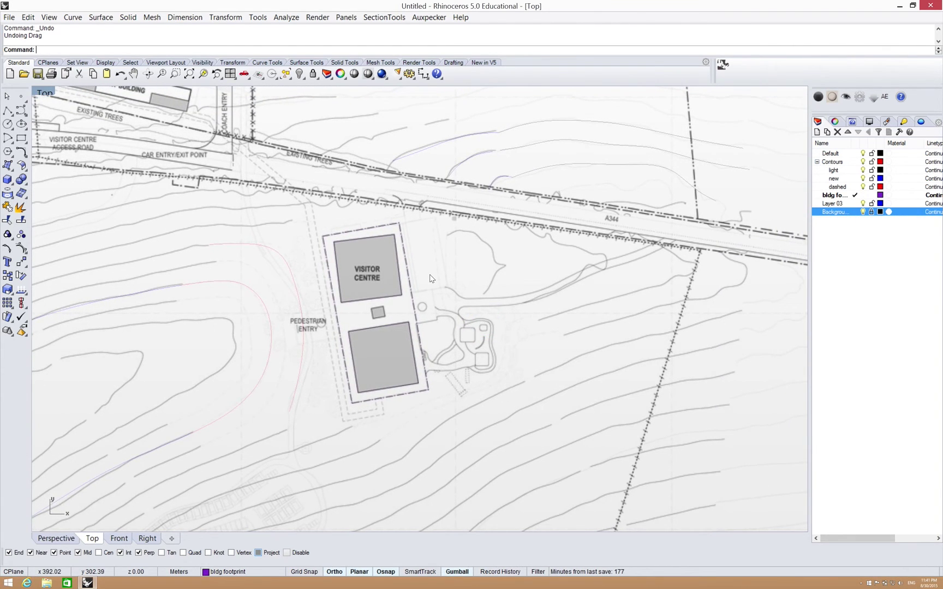
{"action": "key", "text": "ctrl+shift+e"}
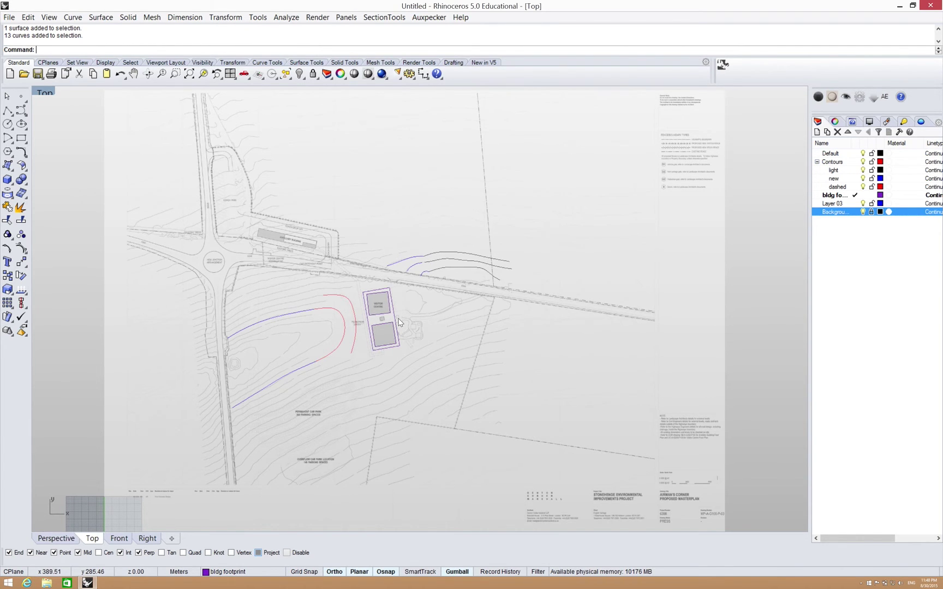
{"action": "scroll", "coordinate": [398, 323], "scroll_direction": "up", "scroll_amount": 8}
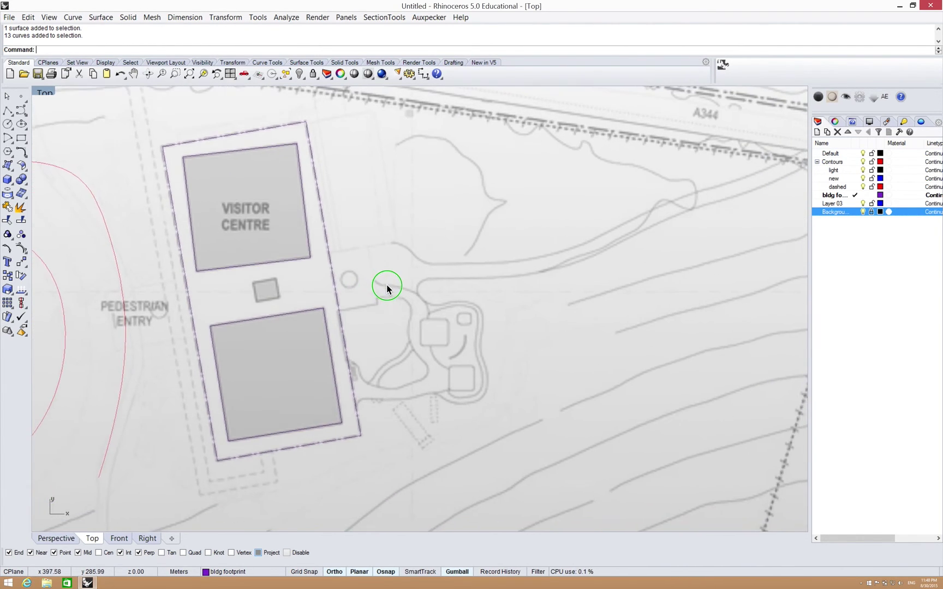
{"action": "right_click_drag", "start_coordinate": [386, 285], "coordinate": [508, 281]}
- Ungroup the three Visitor Centre outlines and select the curves individually to check them
{"action": "left_click", "coordinate": [379, 285]}
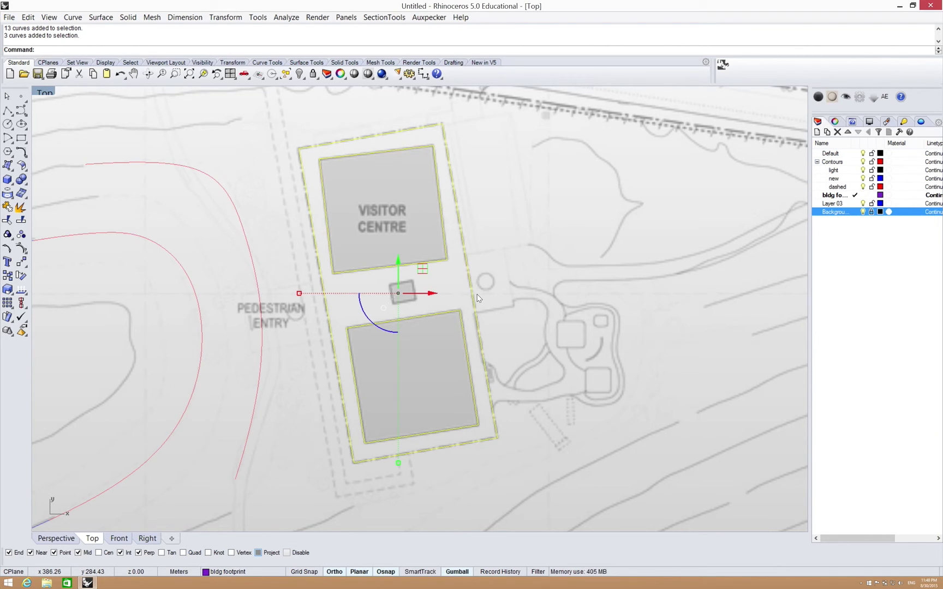
{"action": "type", "text": "group"}
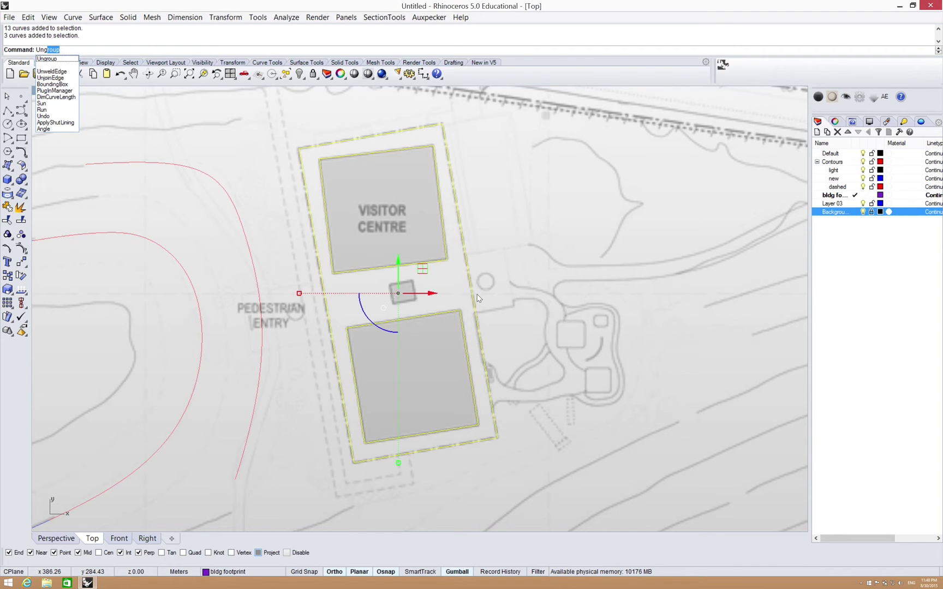
{"action": "key", "text": "Return"}
{"action": "left_click", "coordinate": [480, 284]}
{"action": "left_click", "coordinate": [467, 278]}
{"action": "left_click", "coordinate": [444, 262]}
{"action": "left_click", "coordinate": [446, 312]}
{"action": "left_click", "coordinate": [519, 339]}
- Group all three Visitor Centre outlines again and check that they select together
{"action": "left_click", "coordinate": [395, 219]}
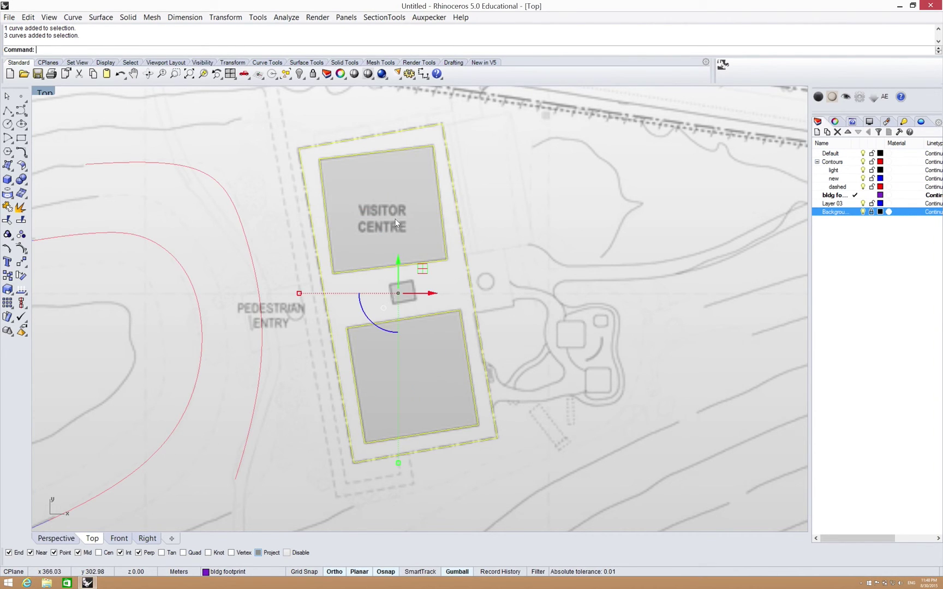
{"action": "type", "text": "group"}
{"action": "key", "text": "Return"}
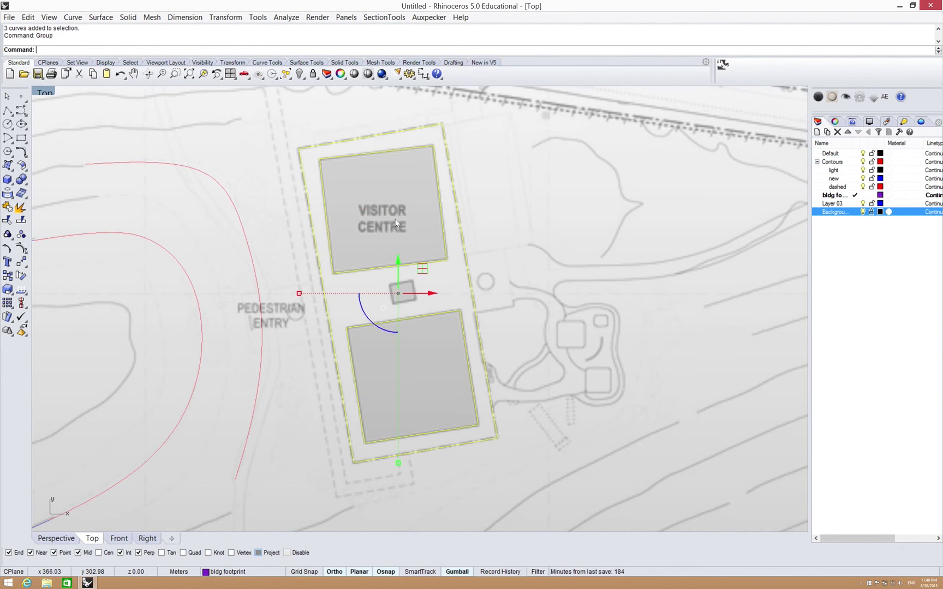
{"action": "key", "text": "Escape"}
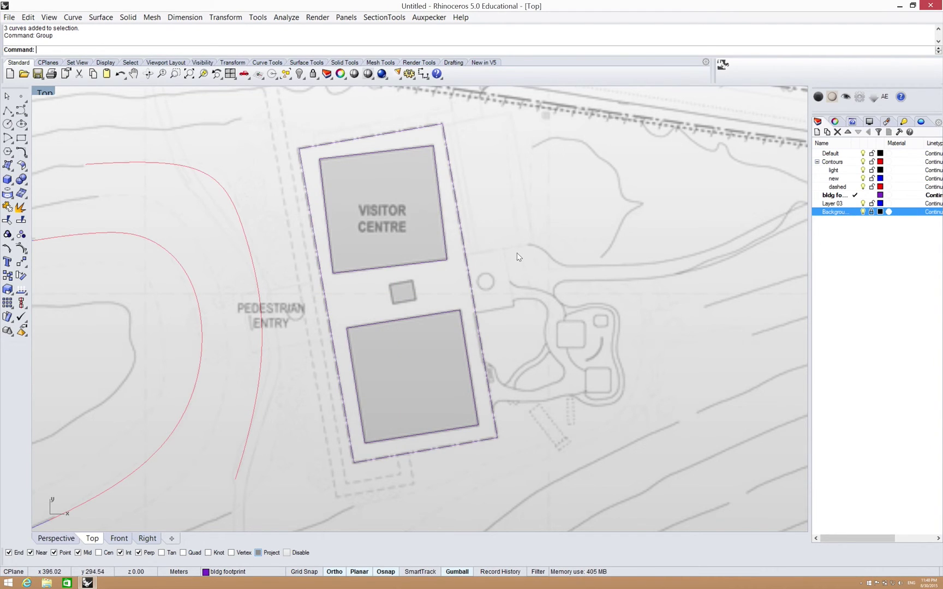
{"action": "right_click_drag", "start_coordinate": [518, 257], "coordinate": [488, 234]}
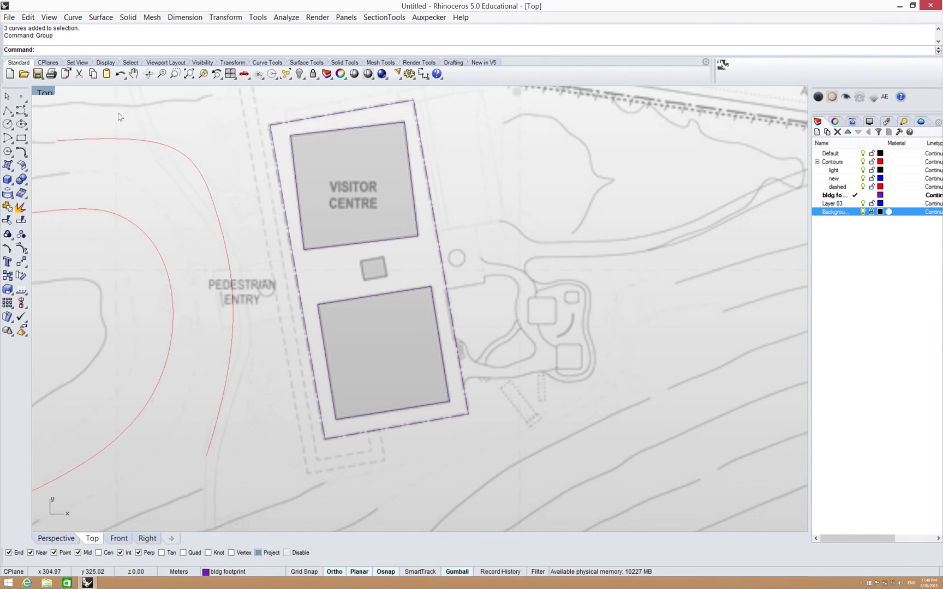
{"action": "left_click", "coordinate": [390, 240]}
{"action": "left_click", "coordinate": [458, 238]}
{"action": "left_click", "coordinate": [415, 237]}
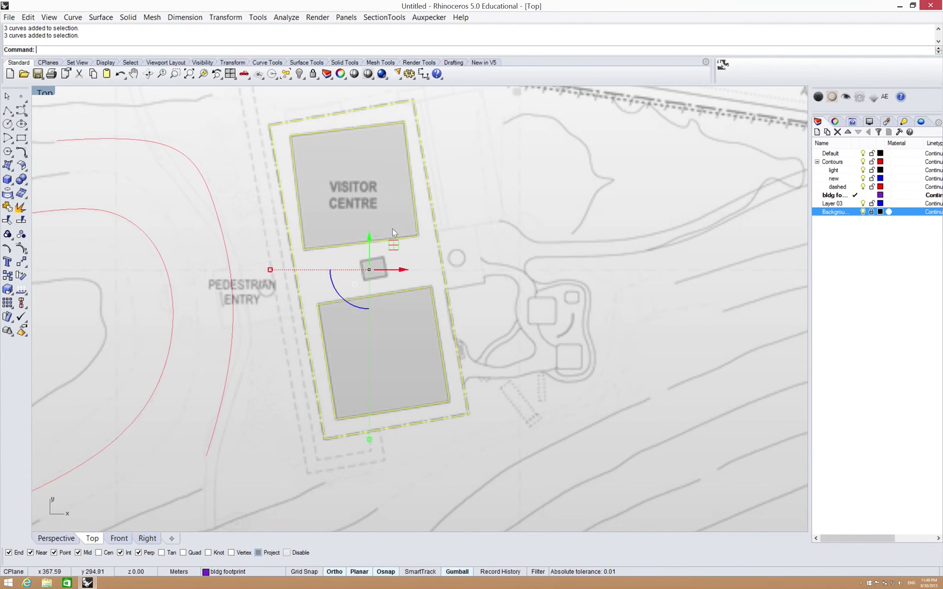
{"action": "left_click", "coordinate": [451, 197]}
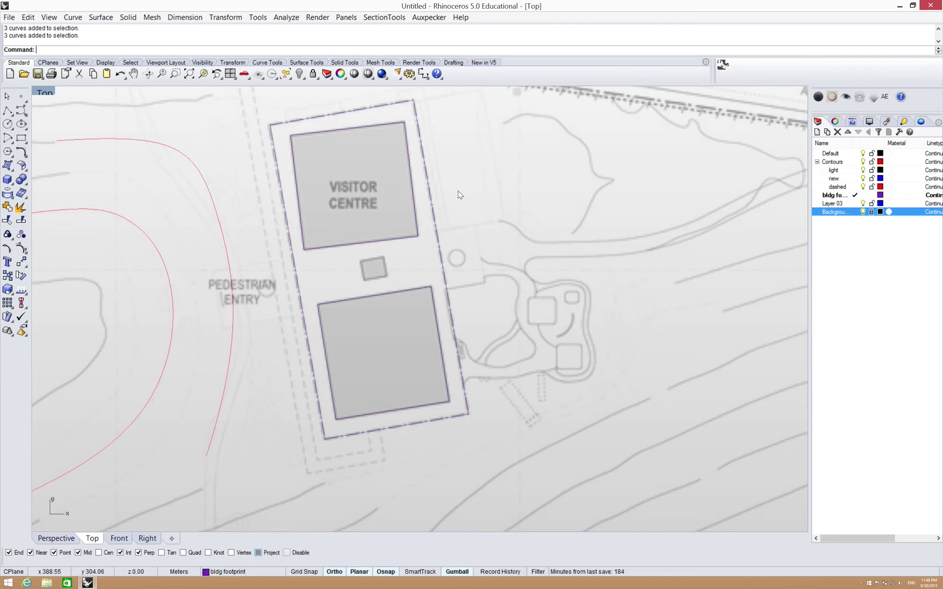
- Remove the northern building's rectangle from the group with RemoveFromGroup, and select the remaining group
{"action": "type", "text": "RemoveFromGroup"}
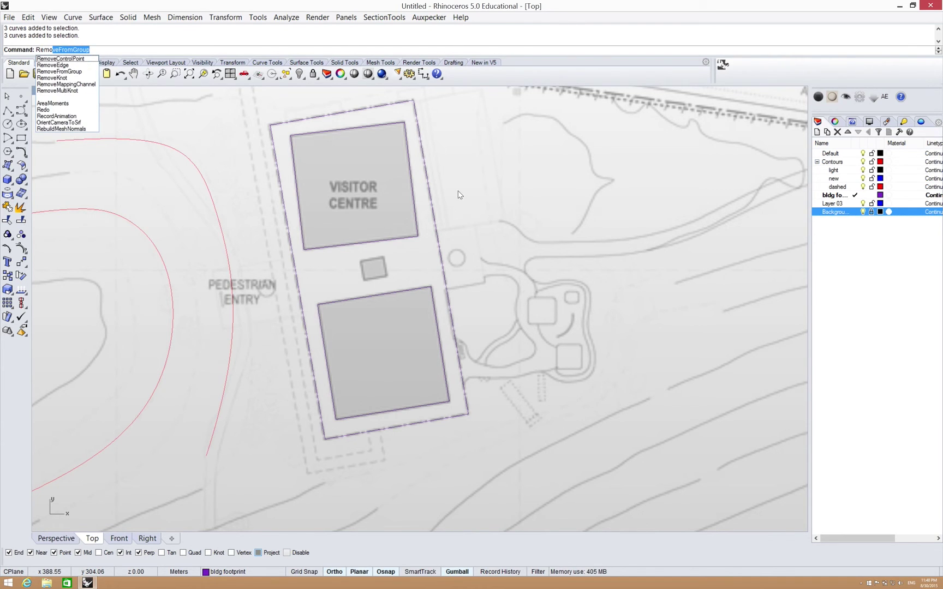
{"action": "key", "text": "Return"}
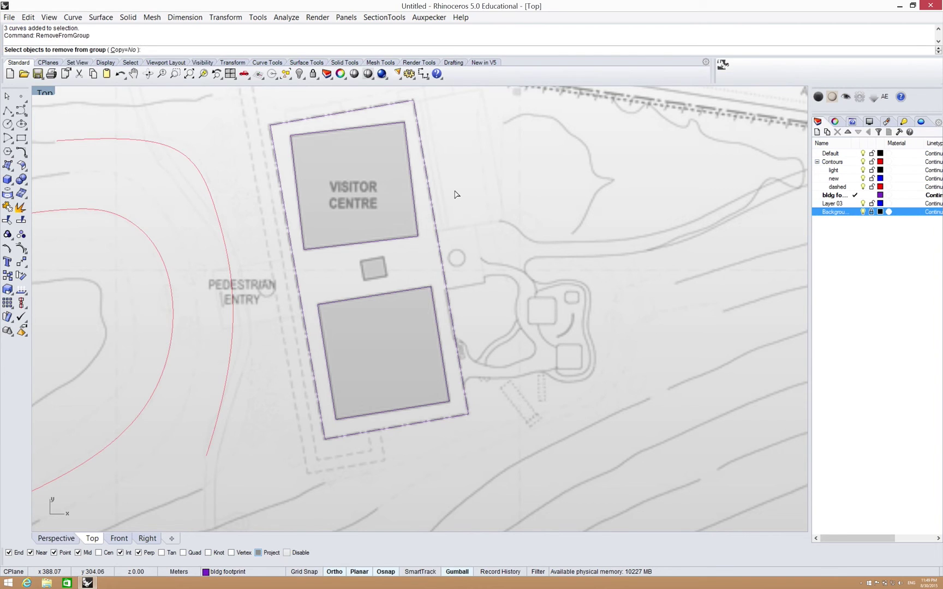
{"action": "left_click", "coordinate": [416, 219]}
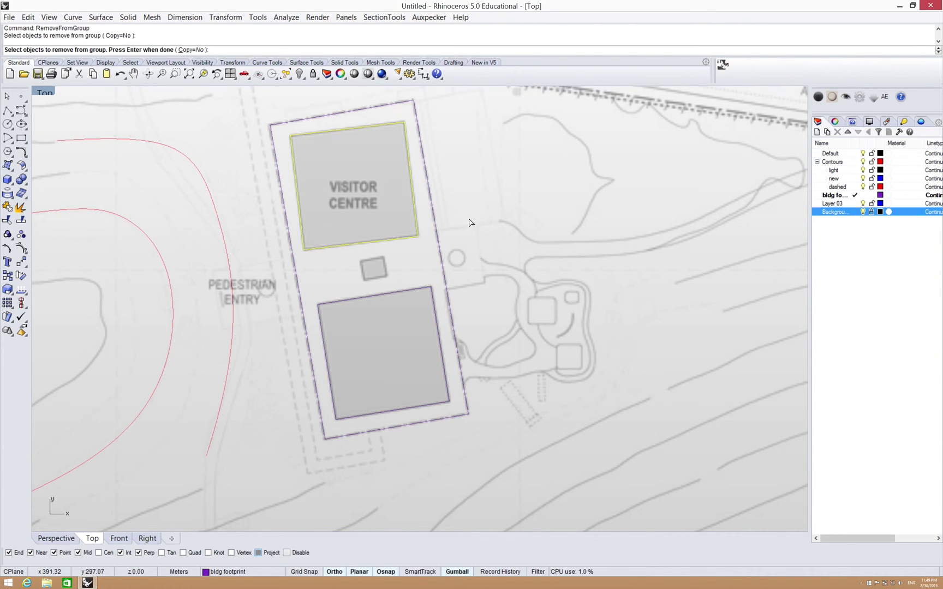
{"action": "key", "text": "Return"}
{"action": "key", "text": "Escape"}
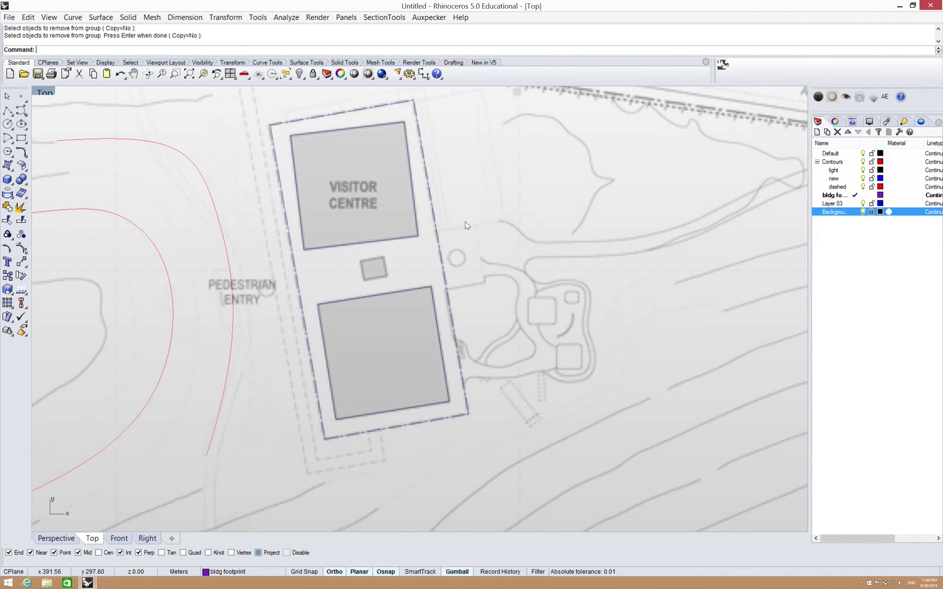
{"action": "left_click", "coordinate": [435, 216]}
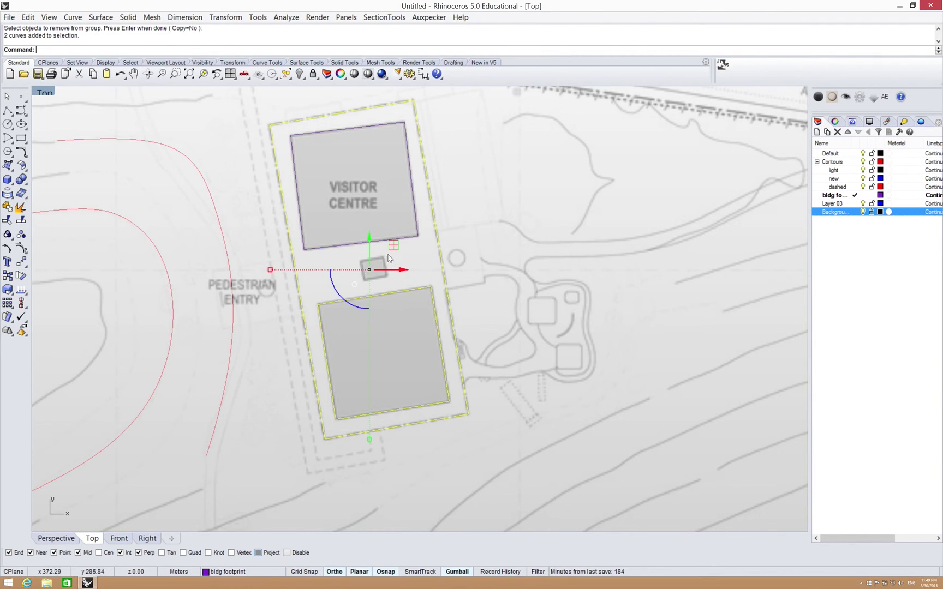
- Select the northern building's rectangle and the remaining group separately to check them, and clear the selection
{"action": "left_click", "coordinate": [404, 239]}
{"action": "left_click", "coordinate": [475, 235]}
{"action": "left_click", "coordinate": [439, 256]}
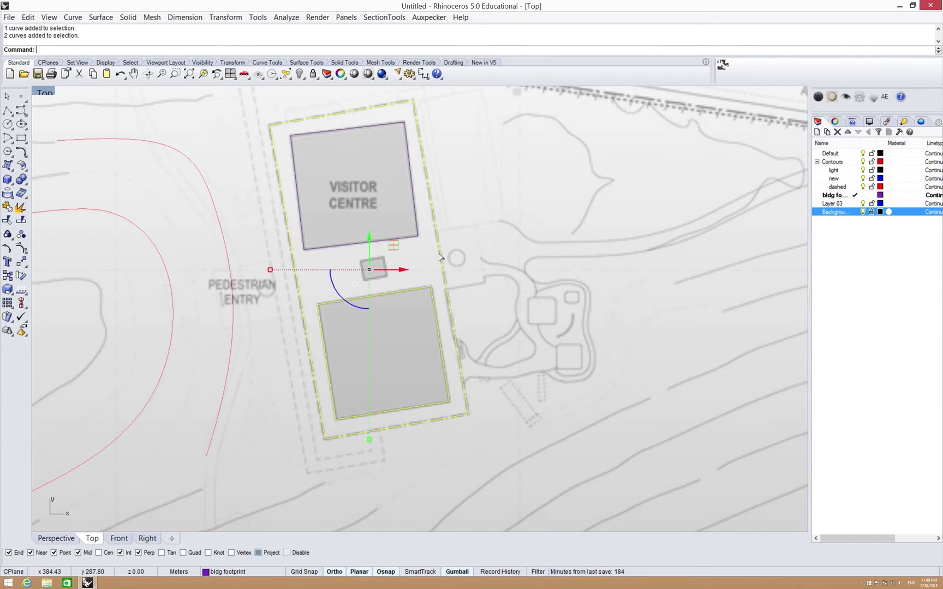
{"action": "left_click", "coordinate": [499, 240]}
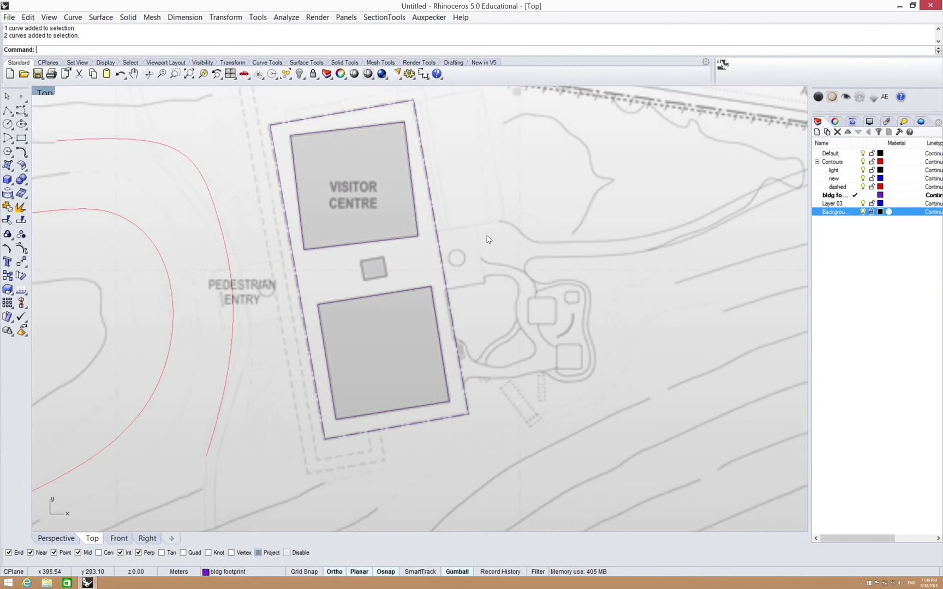
- Add the northern building's rectangle back to the Visitor Centre group with AddToGroup, and check that all three outlines select together
{"action": "type", "text": "A"}
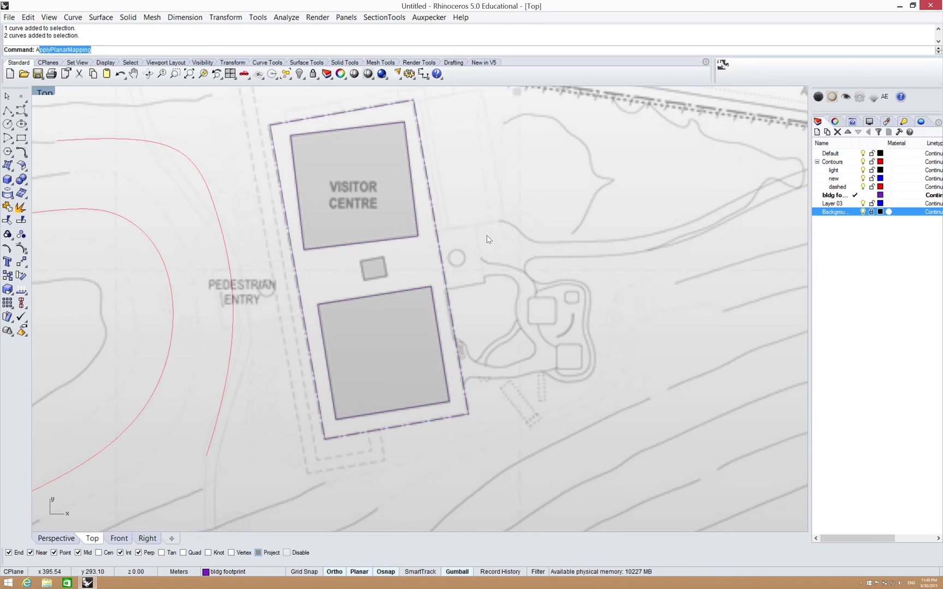
{"action": "type", "text": "dd"}
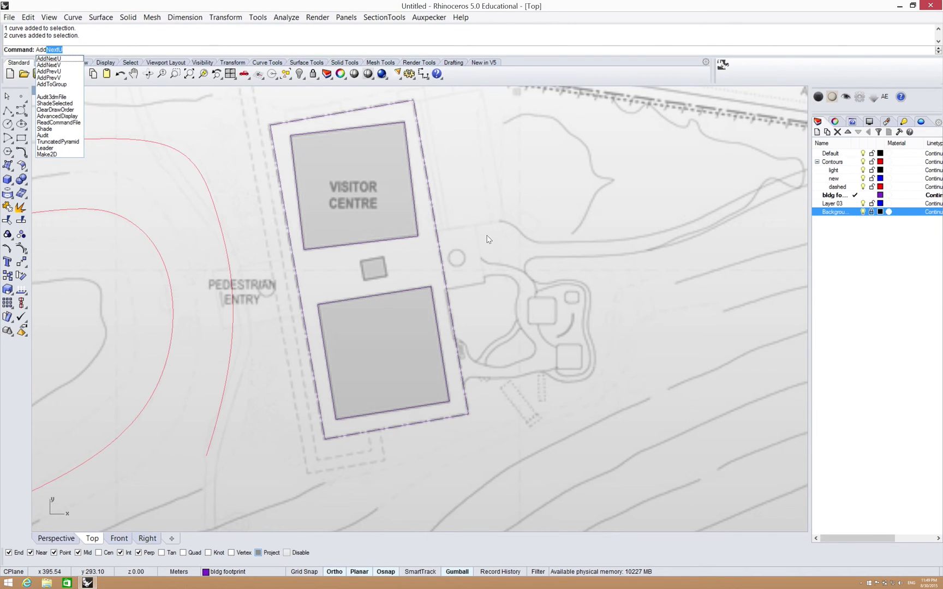
{"action": "type", "text": "T"}
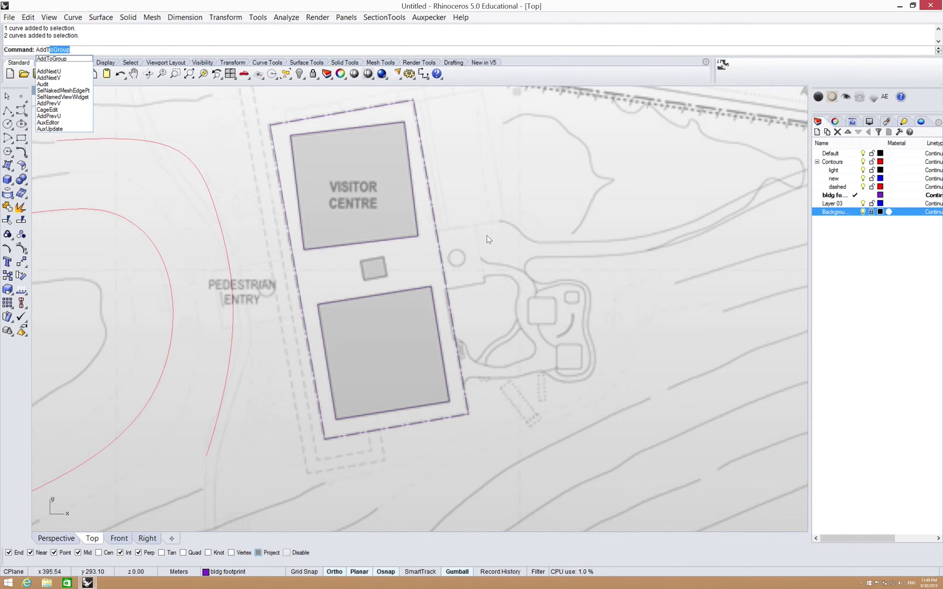
{"action": "key", "text": "Return"}
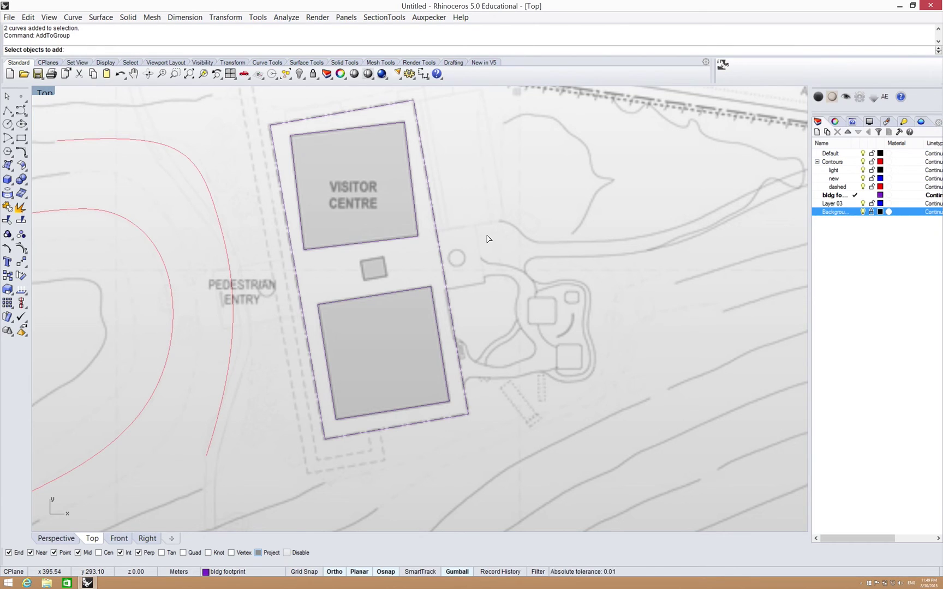
{"action": "left_click", "coordinate": [412, 245]}
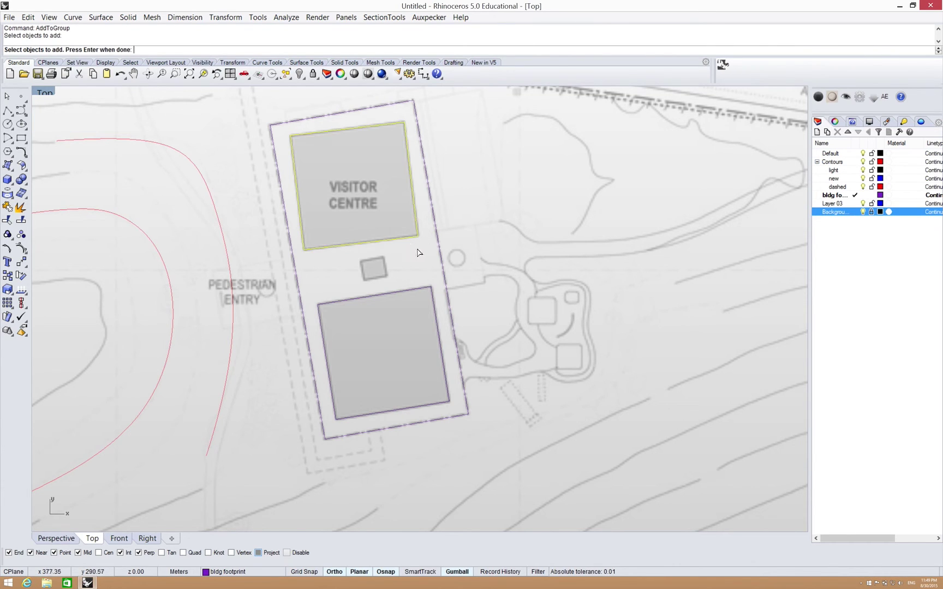
{"action": "key", "text": "Return"}
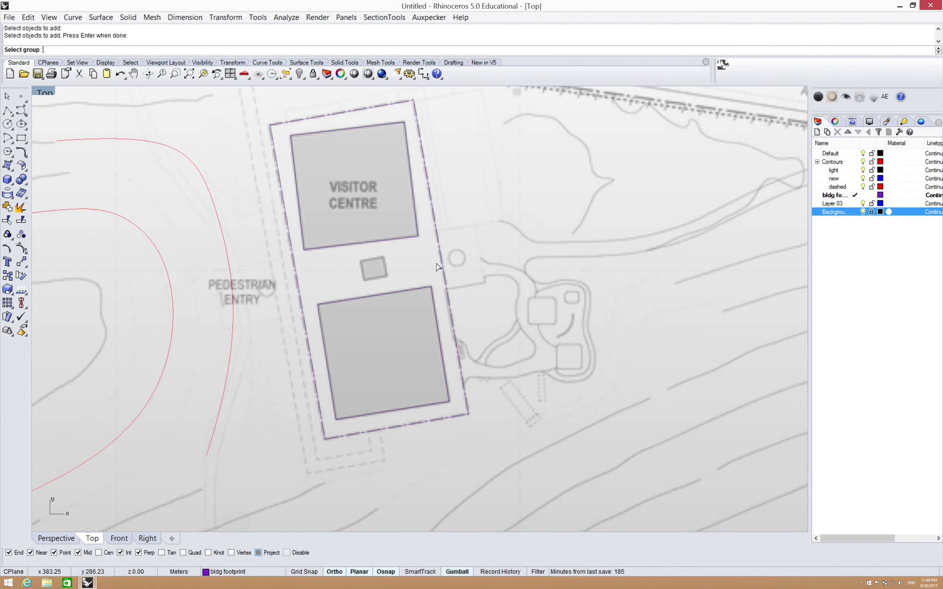
{"action": "left_click", "coordinate": [441, 258]}
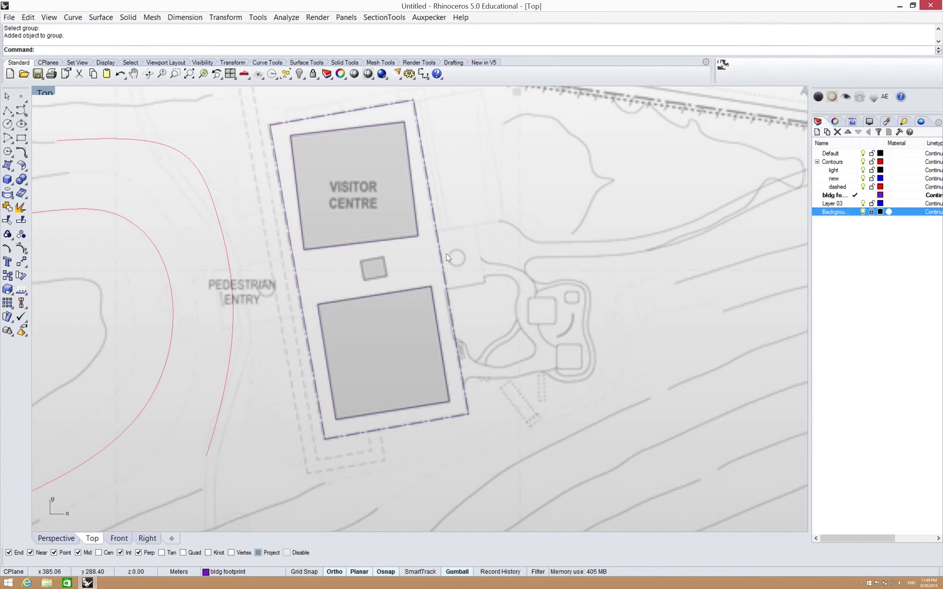
{"action": "left_click", "coordinate": [443, 262]}
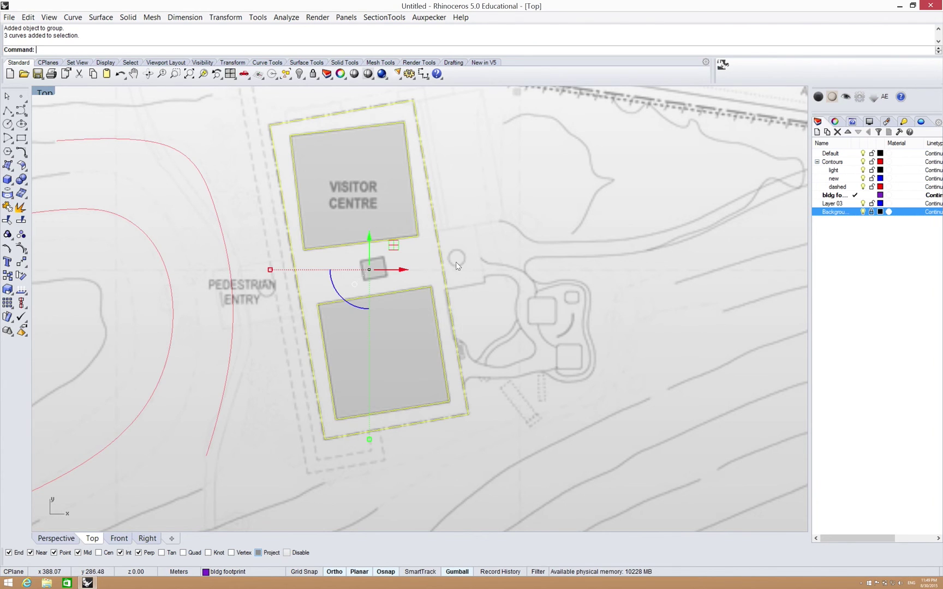
{"action": "right_click_drag", "start_coordinate": [480, 269], "coordinate": [489, 314]}
{"action": "key", "text": "Escape"}
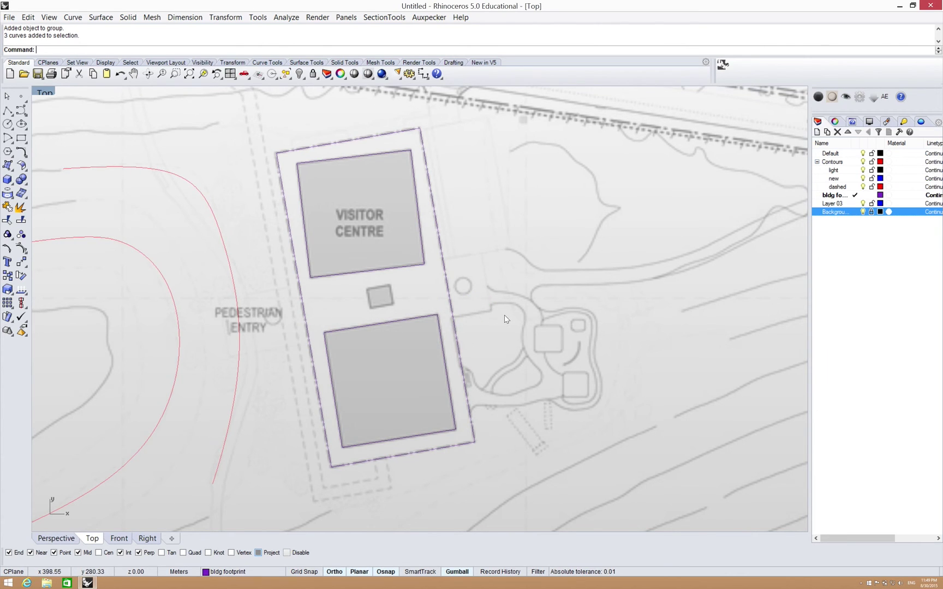
- Undo the last drag
{"action": "scroll", "coordinate": [375, 332], "scroll_direction": "down", "scroll_amount": 5}
{"action": "key", "text": "ctrl+z"}
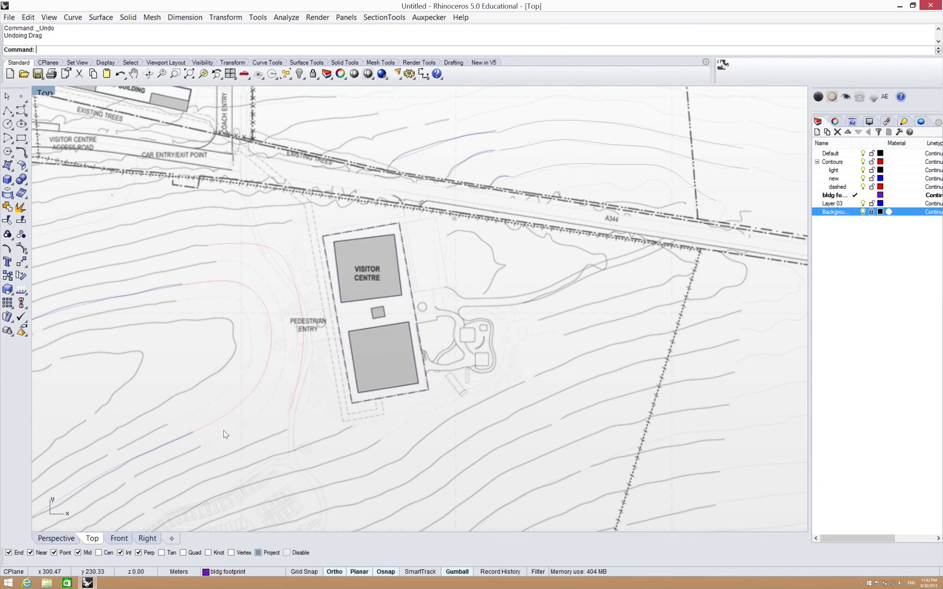
{"action": "left_click", "coordinate": [187, 441]}
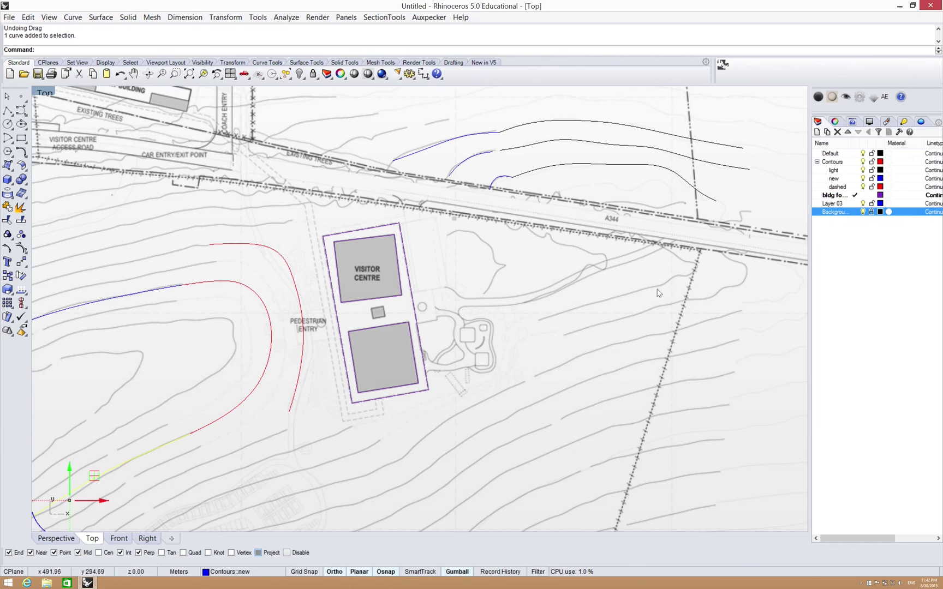
{"action": "left_click", "coordinate": [835, 121]}
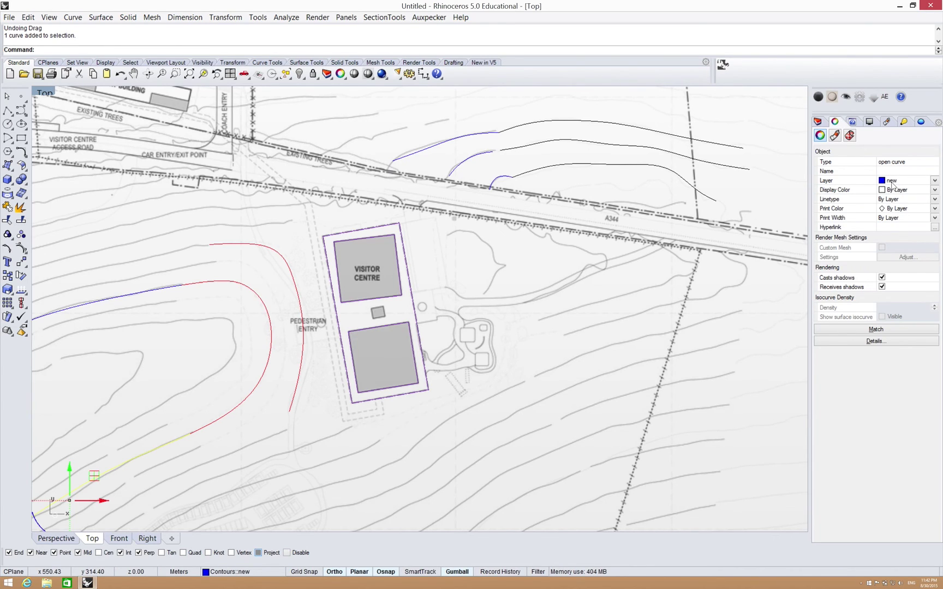
{"action": "left_click", "coordinate": [835, 136]}
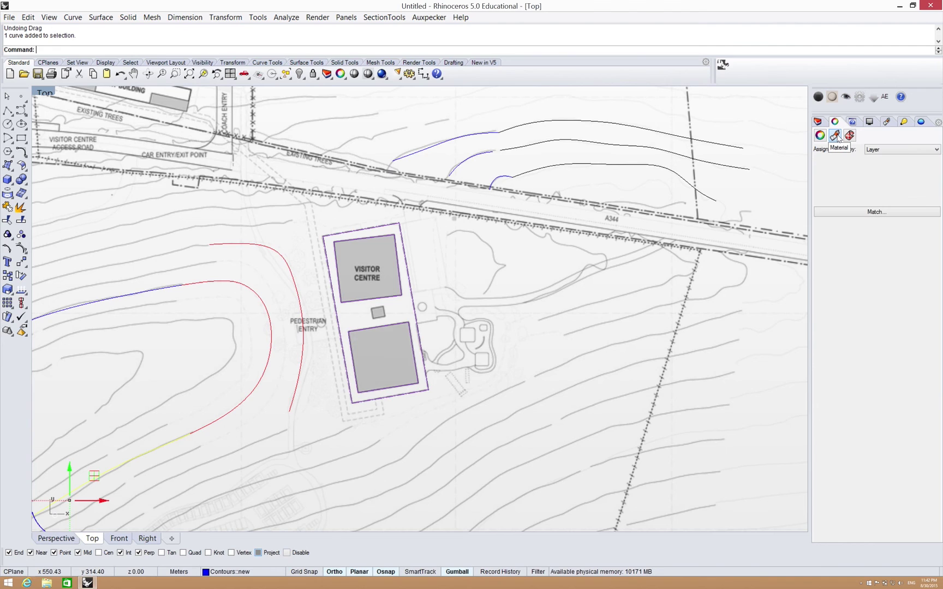
{"action": "key", "text": "Escape"}
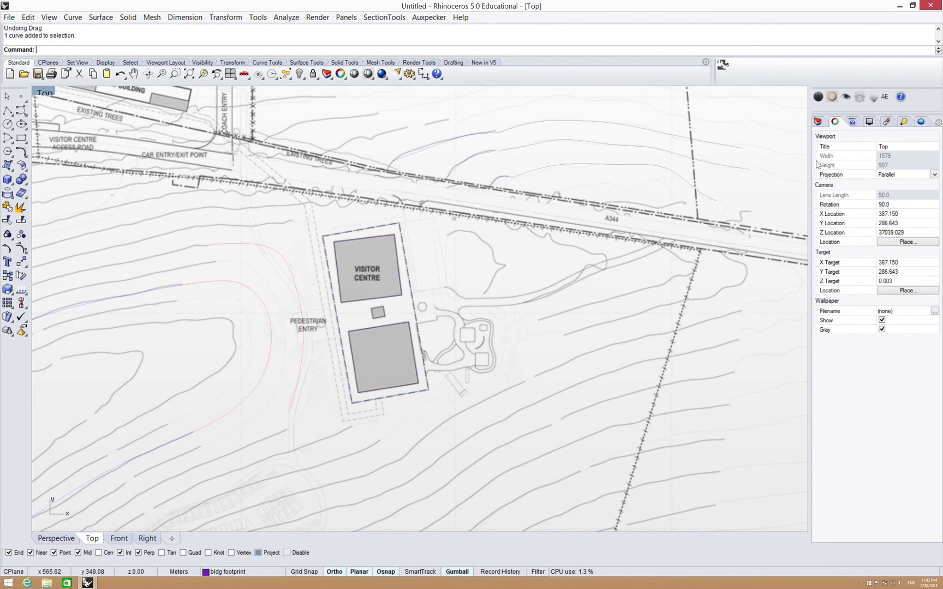
- Unlock the Background layer, keep it visible and select the site plan picture
{"action": "left_click", "coordinate": [817, 122]}
{"action": "left_click", "coordinate": [863, 212]}
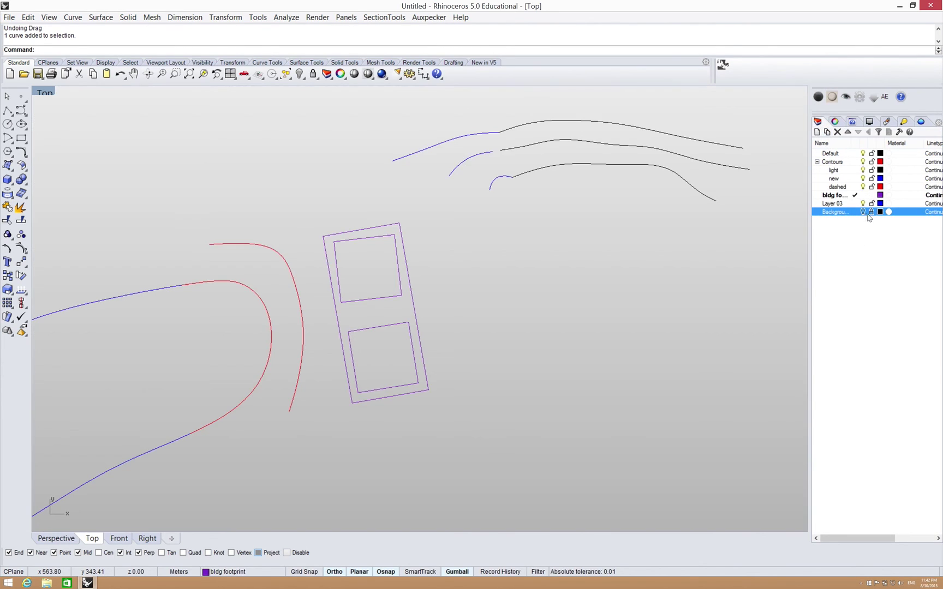
{"action": "left_click", "coordinate": [863, 212]}
{"action": "left_click", "coordinate": [740, 322]}
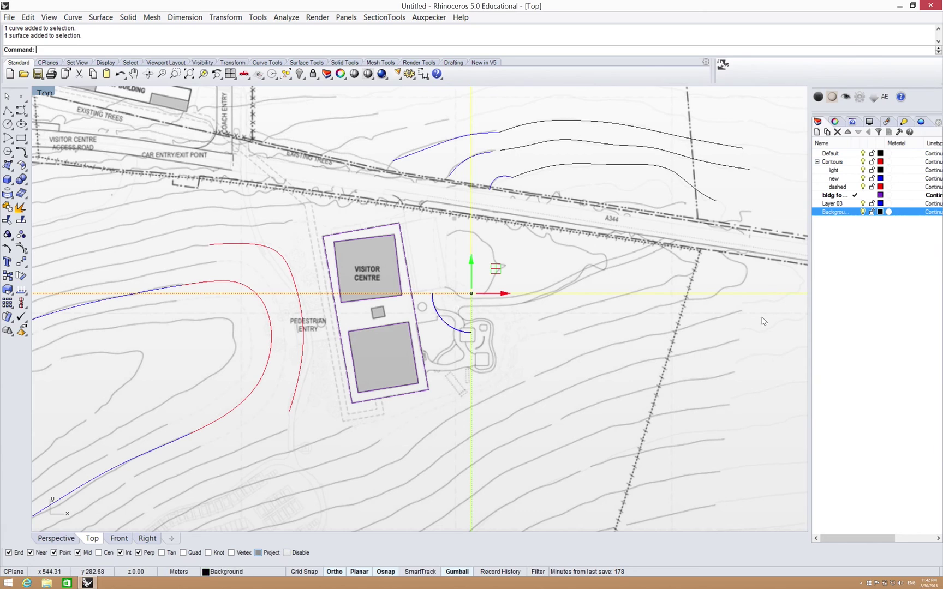
- Raise the transparency of the site plan's Picture Frame material to about 76%
{"action": "left_click", "coordinate": [835, 121]}
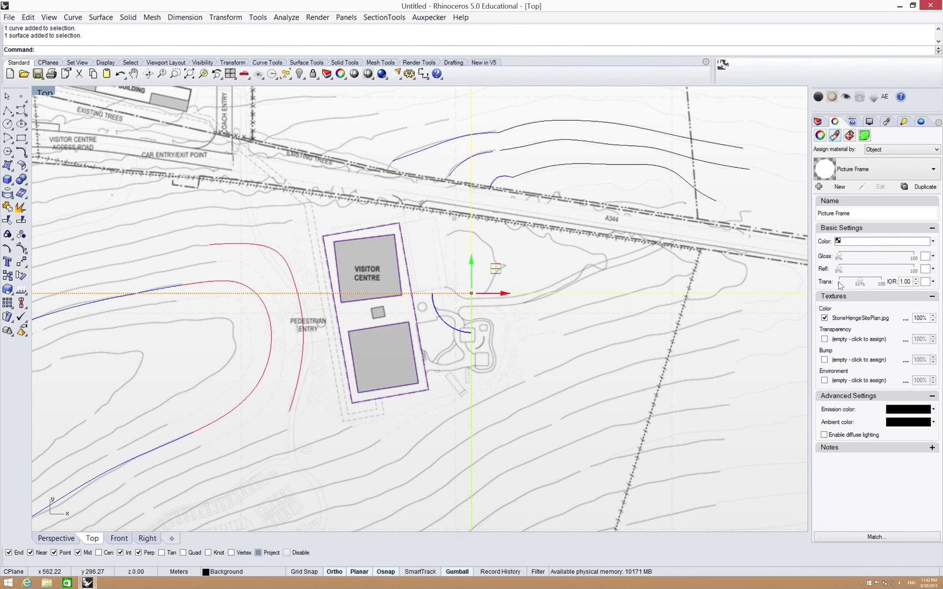
{"action": "left_click", "coordinate": [817, 122]}
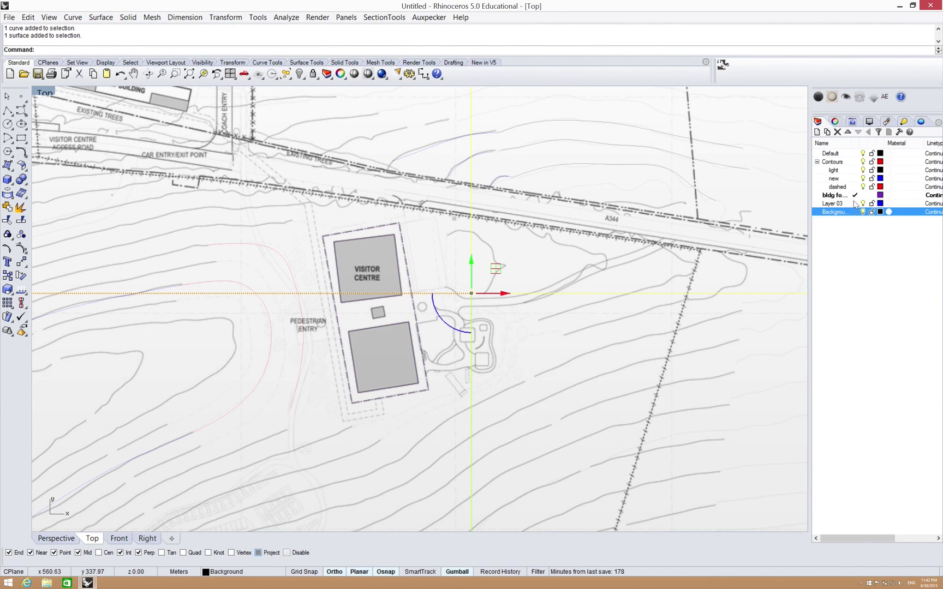
{"action": "left_click", "coordinate": [835, 121]}
{"action": "left_click_drag", "start_coordinate": [860, 282], "coordinate": [874, 283]}
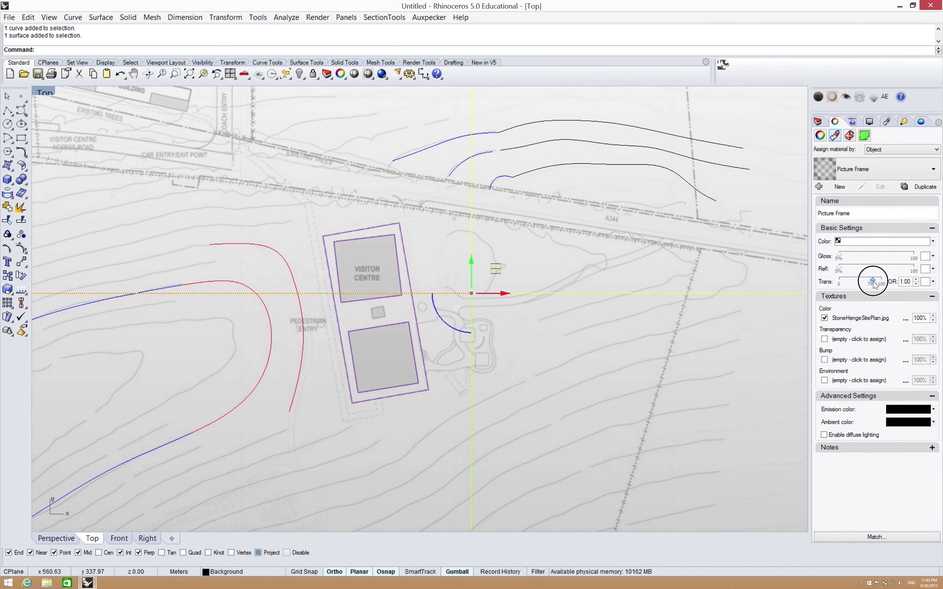
{"action": "left_click_drag", "start_coordinate": [874, 283], "coordinate": [871, 283]}
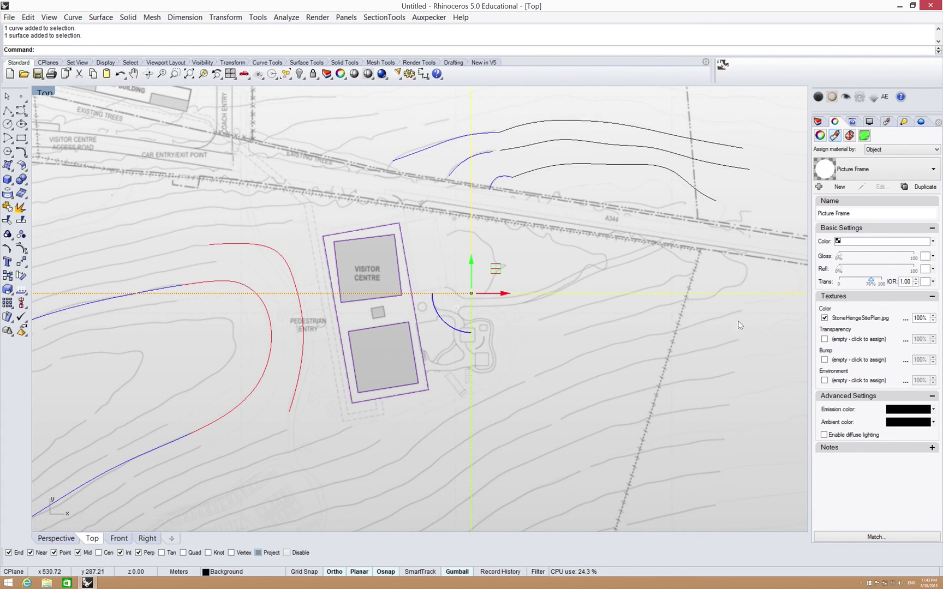
- Hide the Background layer to check the traced curves alone, and turn it back on and lock it
{"action": "left_click", "coordinate": [817, 121]}
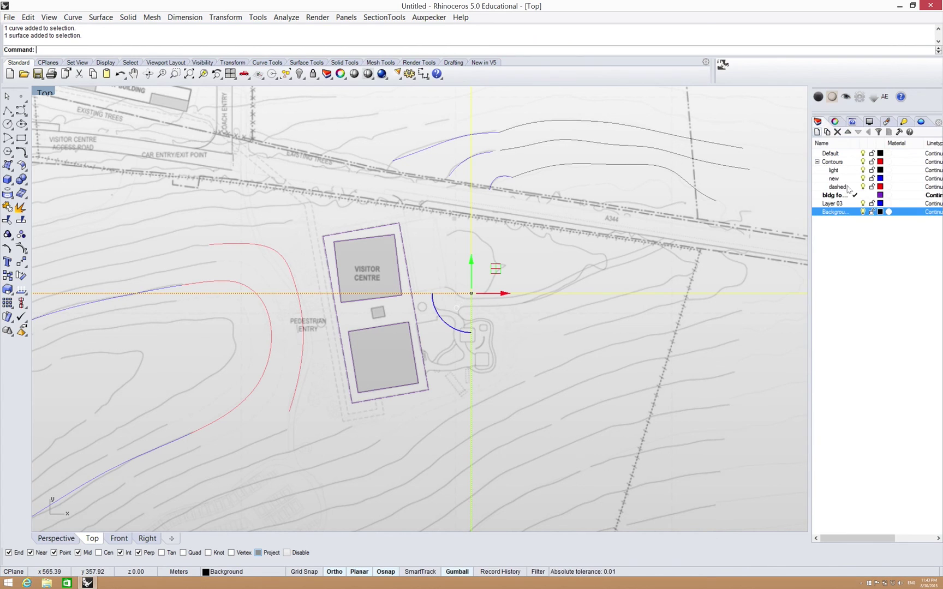
{"action": "left_click", "coordinate": [863, 212]}
{"action": "scroll", "coordinate": [600, 260], "scroll_direction": "down", "scroll_amount": 3}
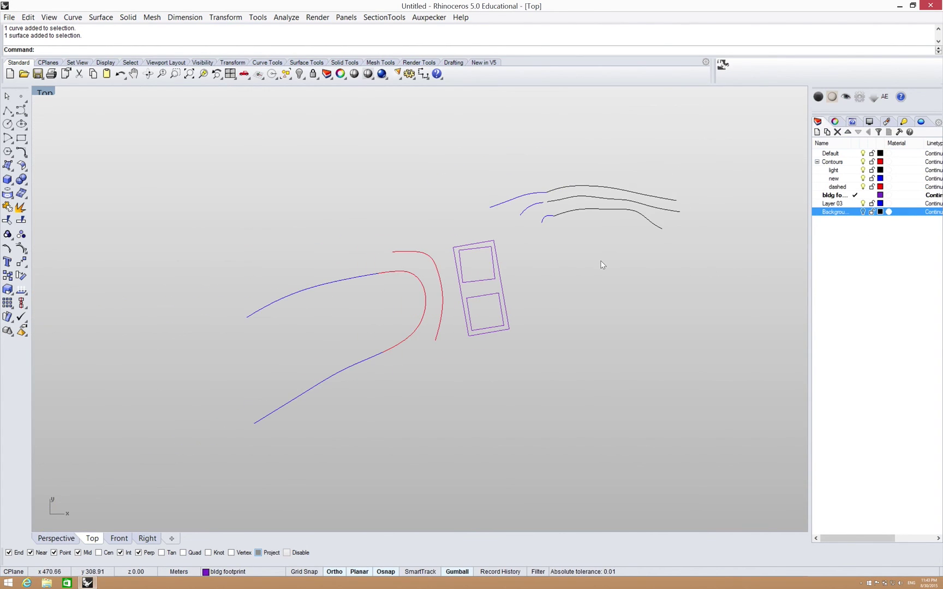
{"action": "left_click", "coordinate": [862, 212]}
{"action": "right_click_drag", "start_coordinate": [644, 265], "coordinate": [574, 290]}
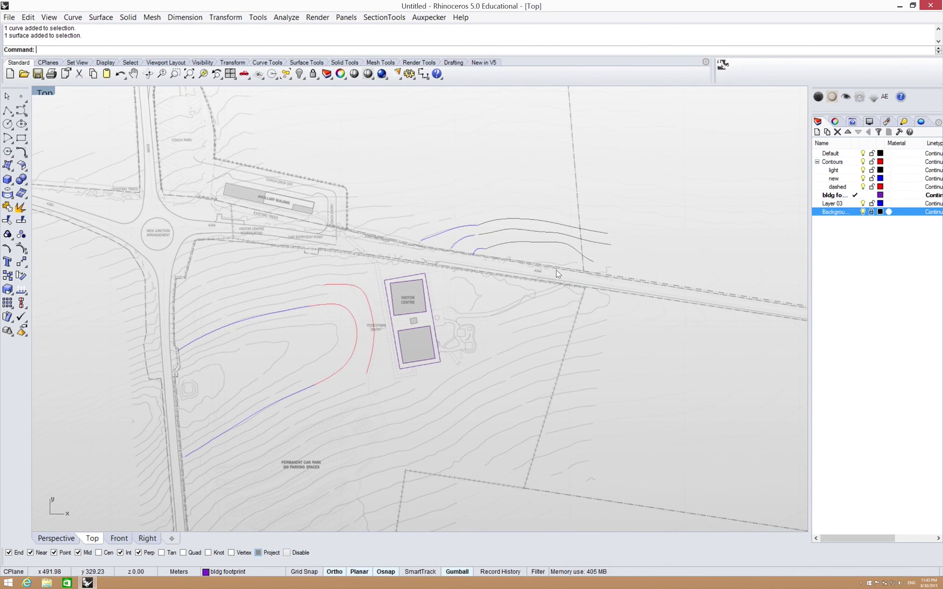
- View the whole site plan sheet, select all the traced contours and building outlines to check them, and clear the selection
{"action": "scroll", "coordinate": [436, 269], "scroll_direction": "down", "scroll_amount": 2}
{"action": "right_click_drag", "start_coordinate": [499, 257], "coordinate": [520, 266]}
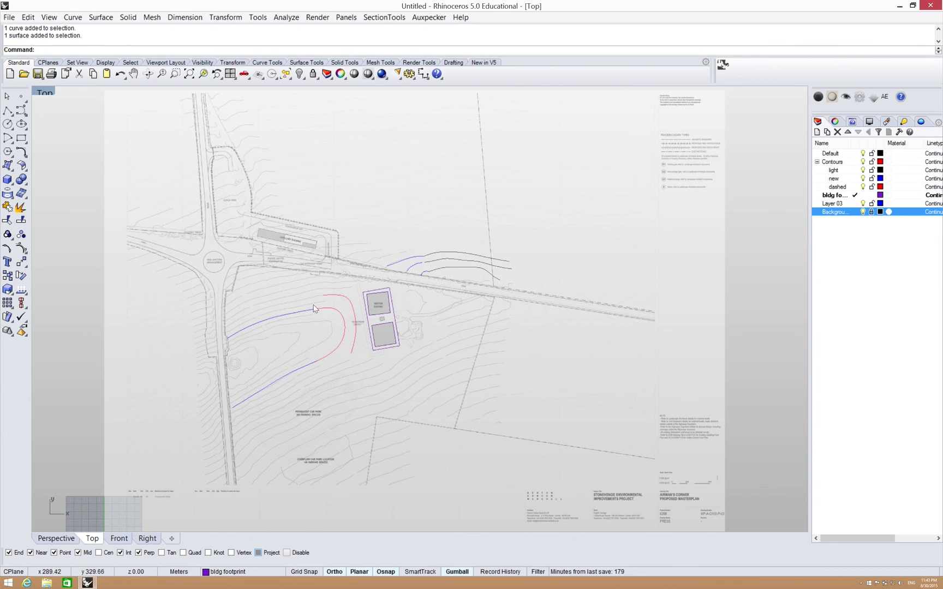
{"action": "left_click_drag", "start_coordinate": [481, 366], "coordinate": [267, 238]}
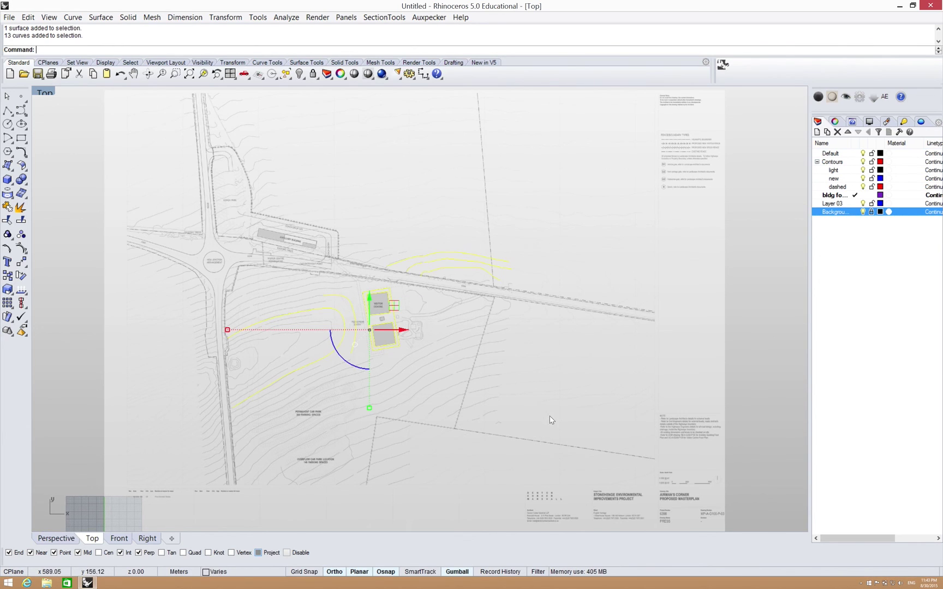
{"action": "left_click", "coordinate": [495, 381]}
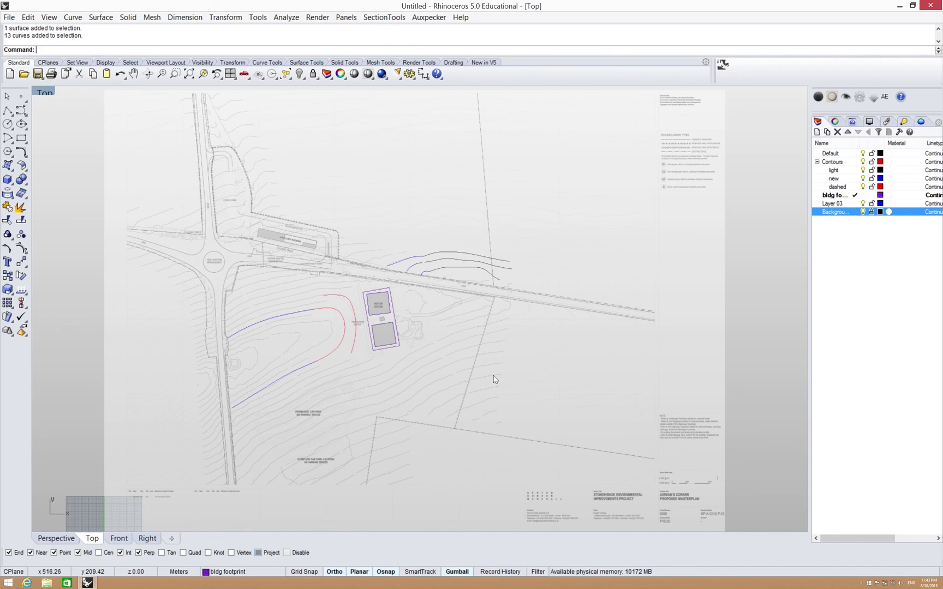